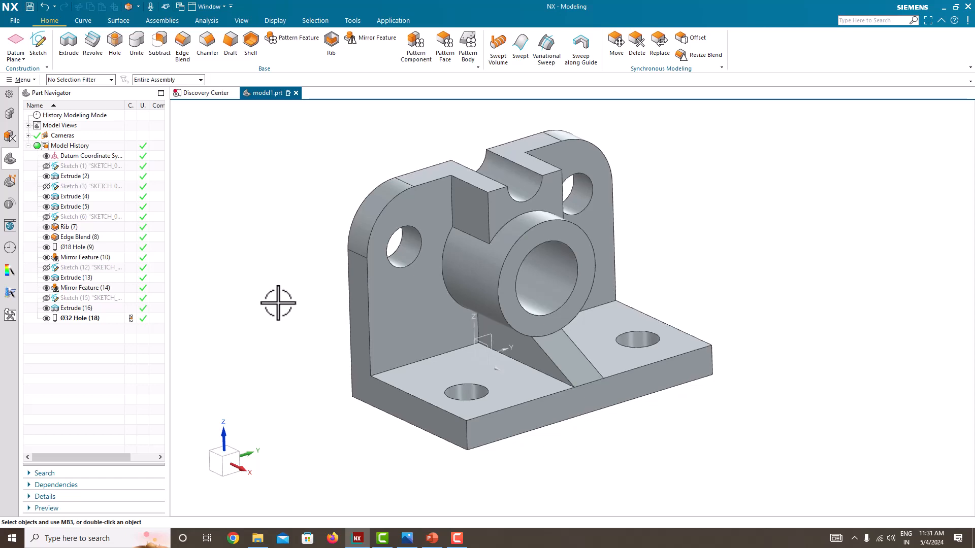
Create a new millimetre Model part named model2.prt in the tutorial_70 folder.
click(13, 22)
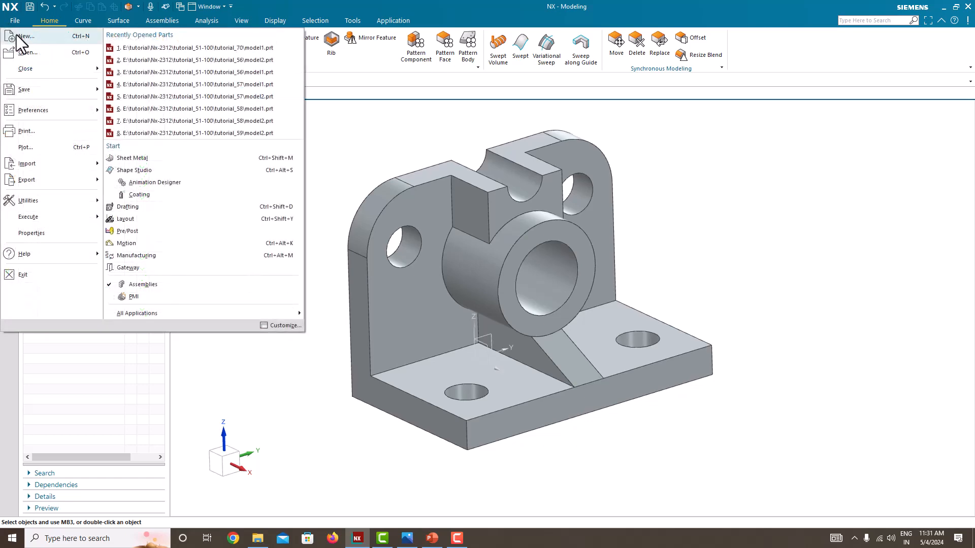
click(18, 36)
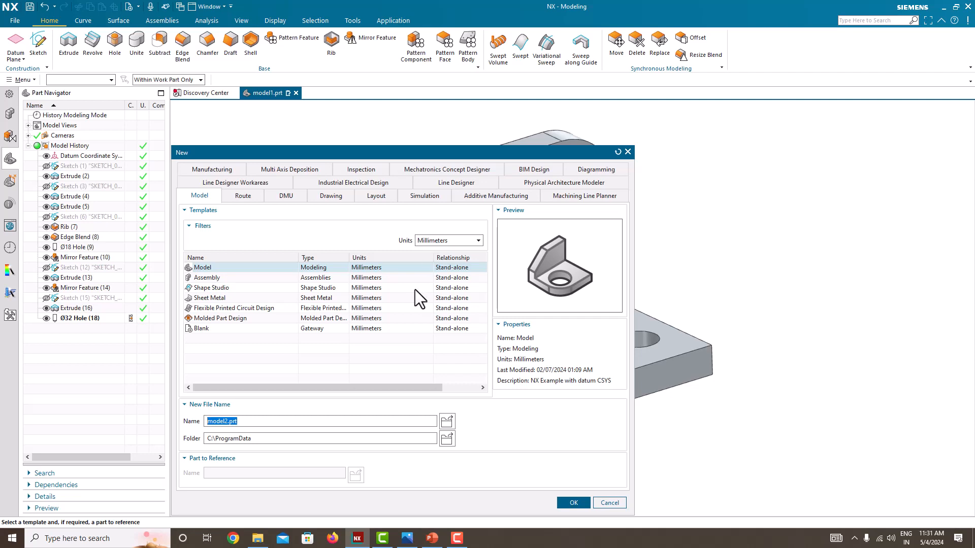
click(446, 437)
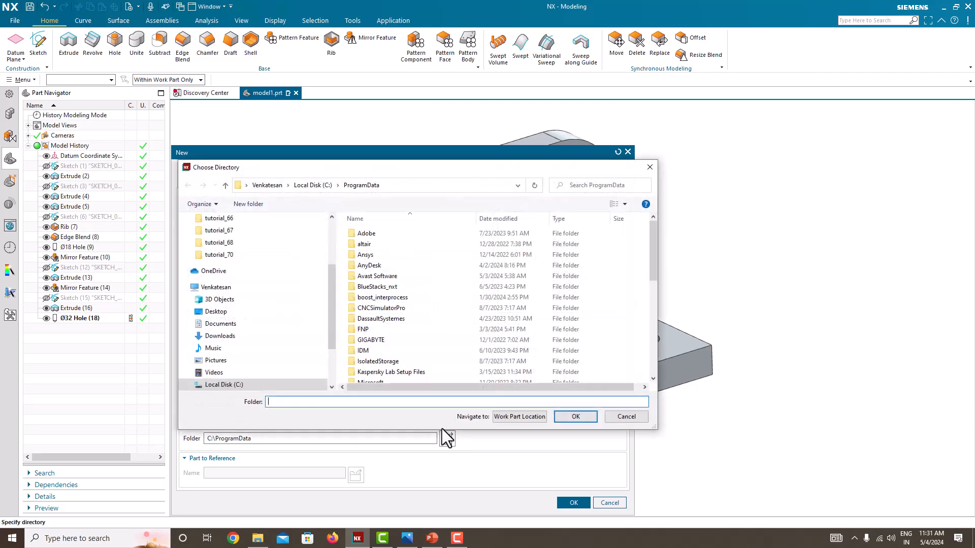
click(243, 257)
click(575, 416)
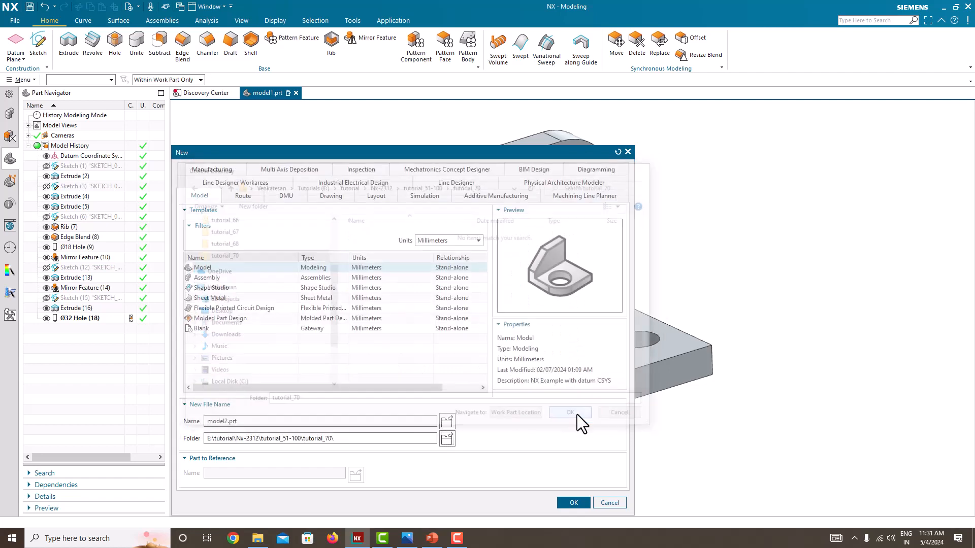
click(577, 504)
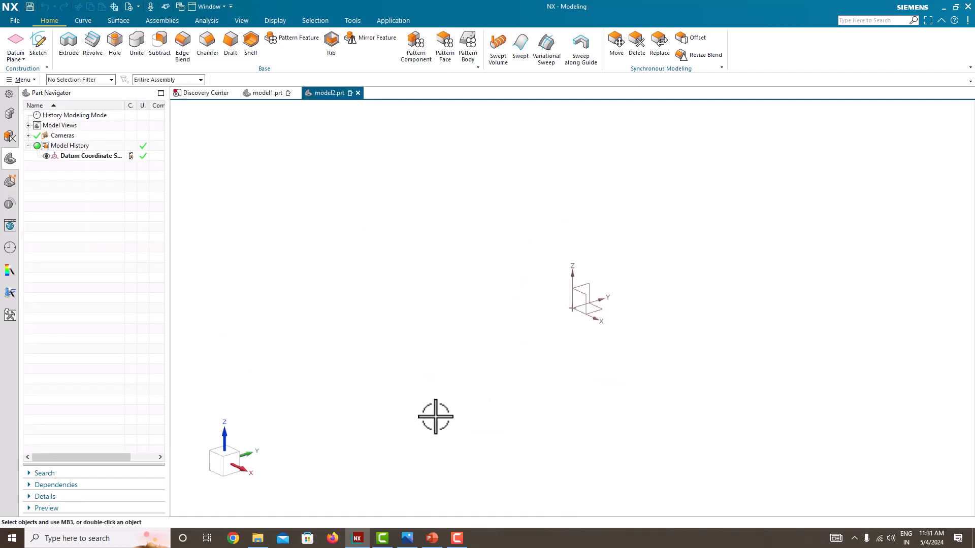
Tile the reference drawing Untitled.png beside the modeling window, giving the drawing about a quarter of the screen width and fitting its view.
click(407, 538)
click(350, 304)
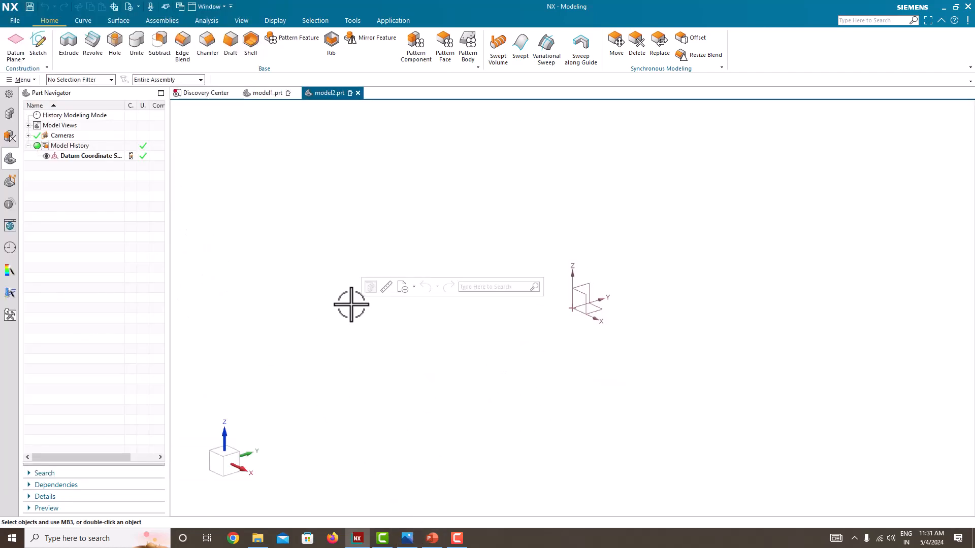
key(super+Right)
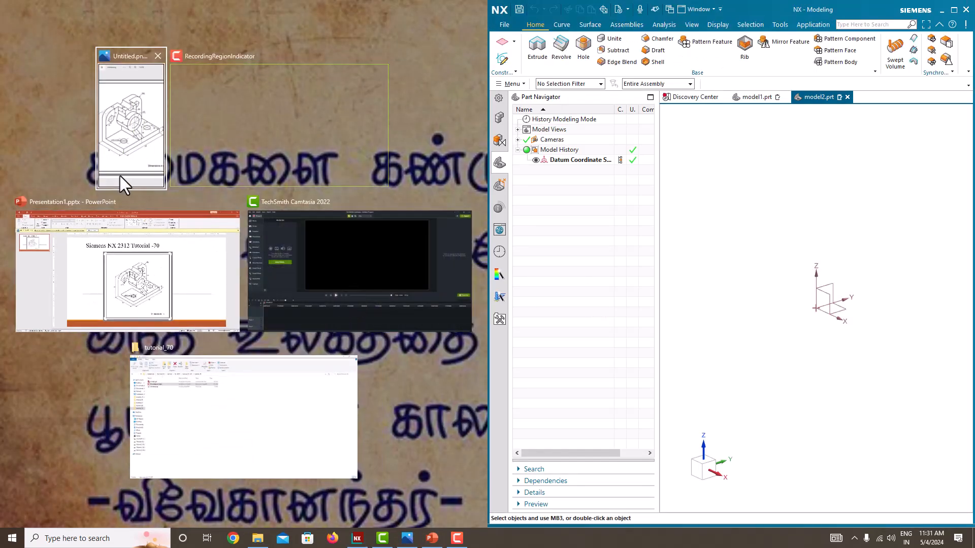
click(123, 176)
drag(488, 266, 122, 257)
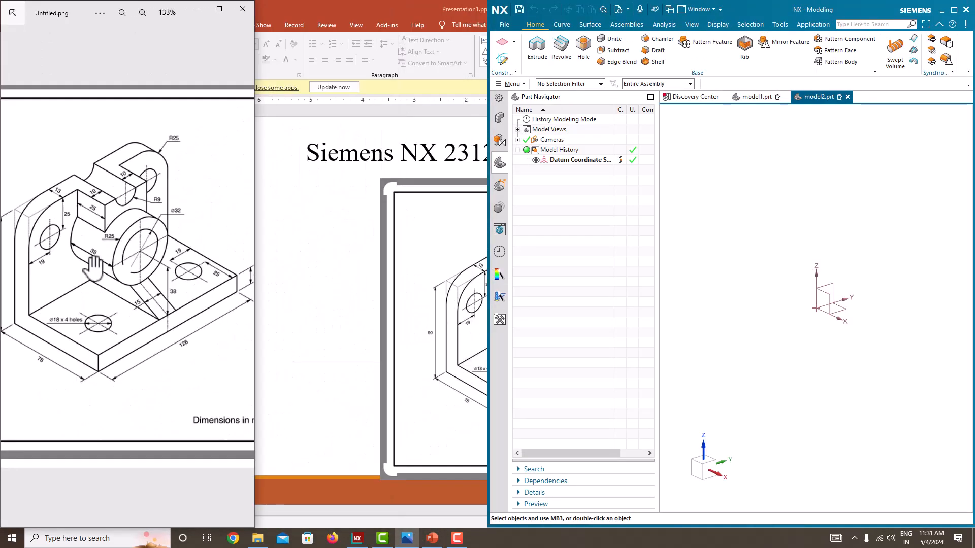
drag(487, 250, 257, 250)
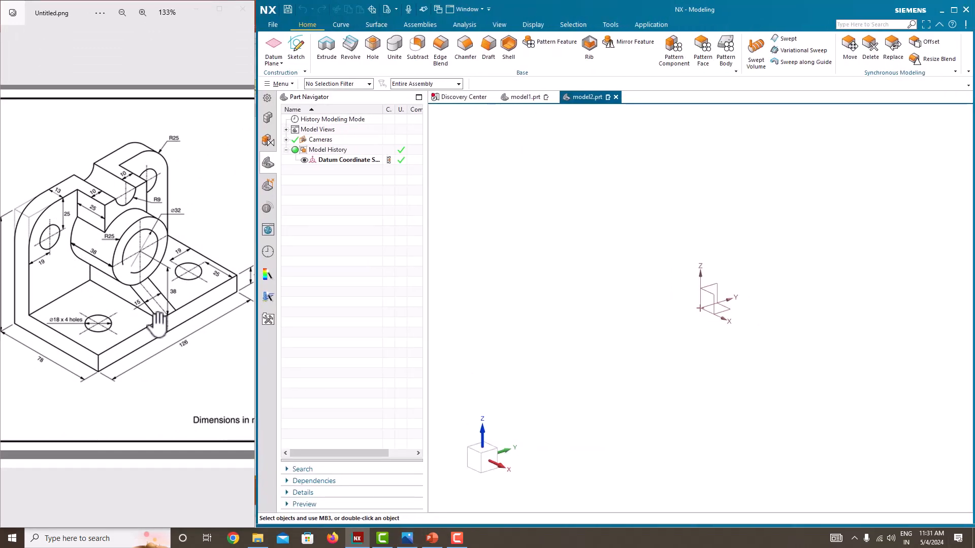
scroll(157, 322, down, 2)
drag(92, 302, 96, 303)
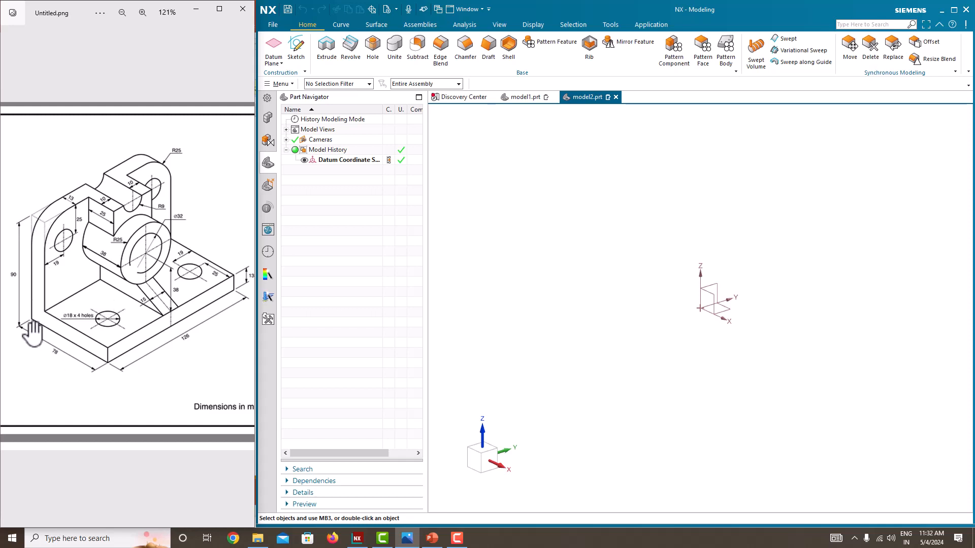
Start a new sketch on the Front principal plane.
click(295, 48)
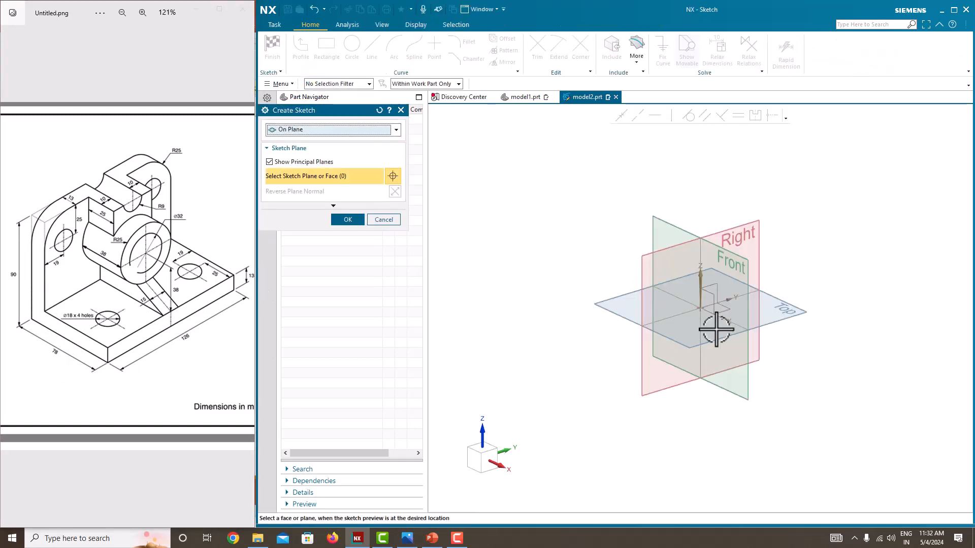
click(739, 255)
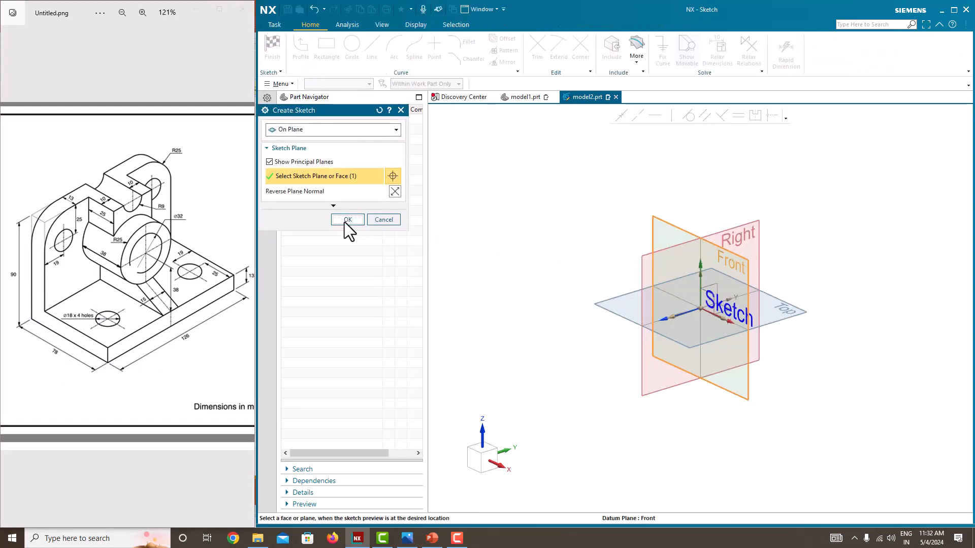
click(345, 221)
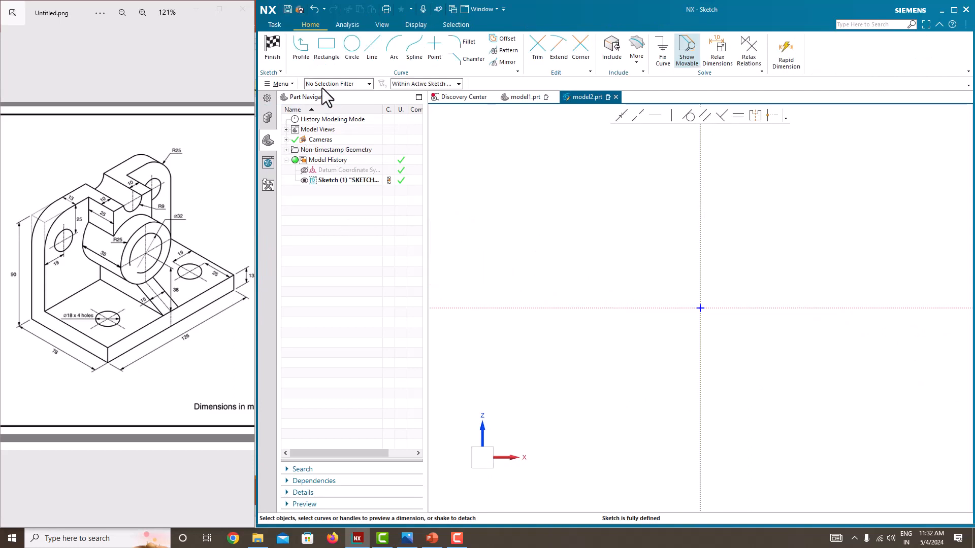
Sketch a closed L-shaped profile with its outer corner at the origin, about 244 mm wide and 182 mm high.
click(306, 62)
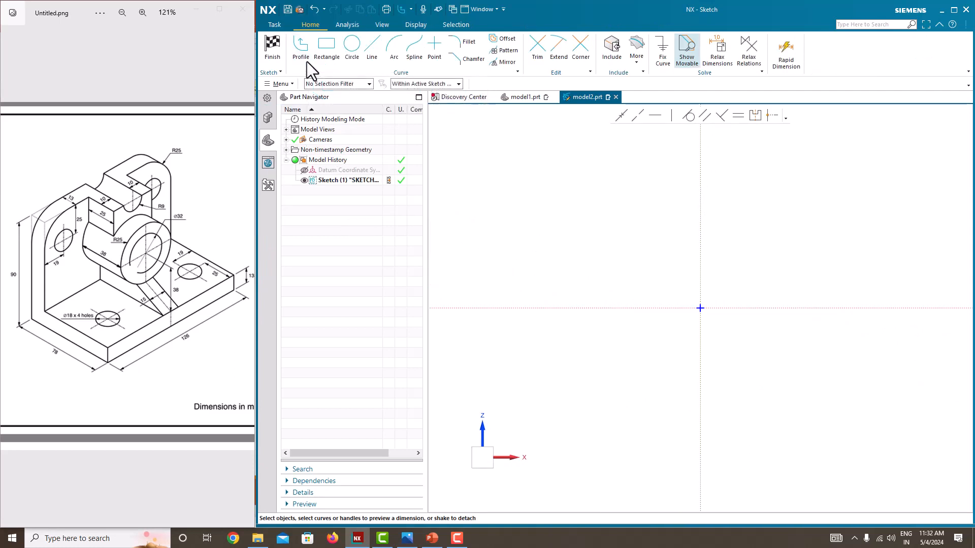
click(700, 166)
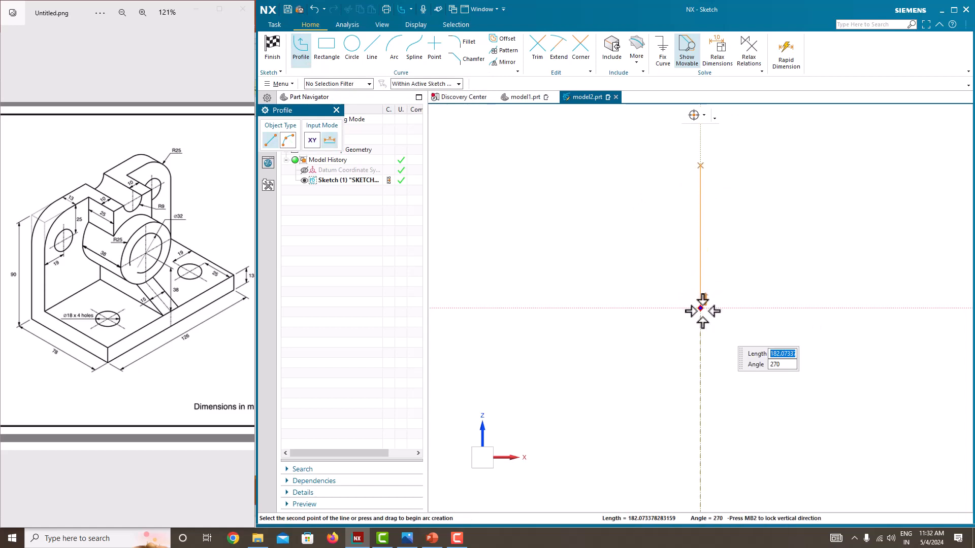
click(700, 309)
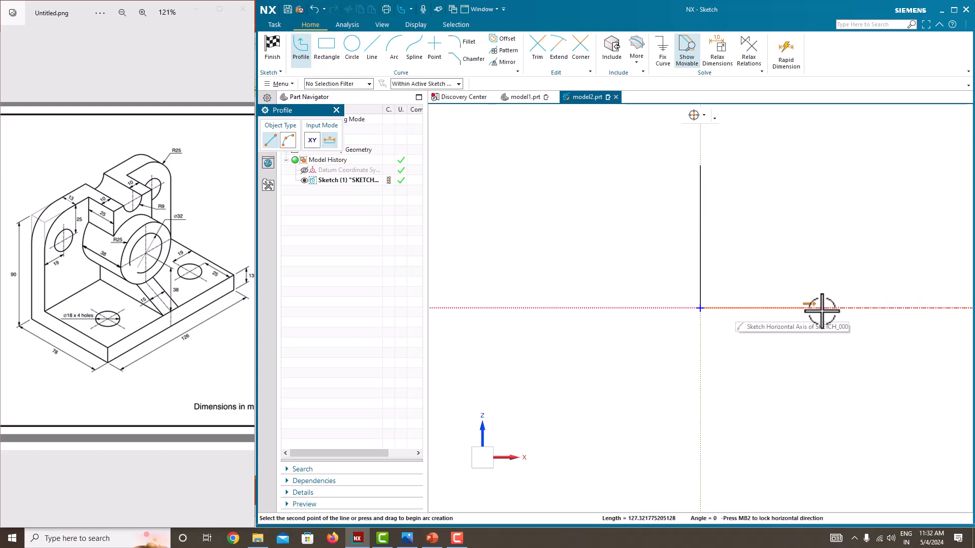
click(892, 308)
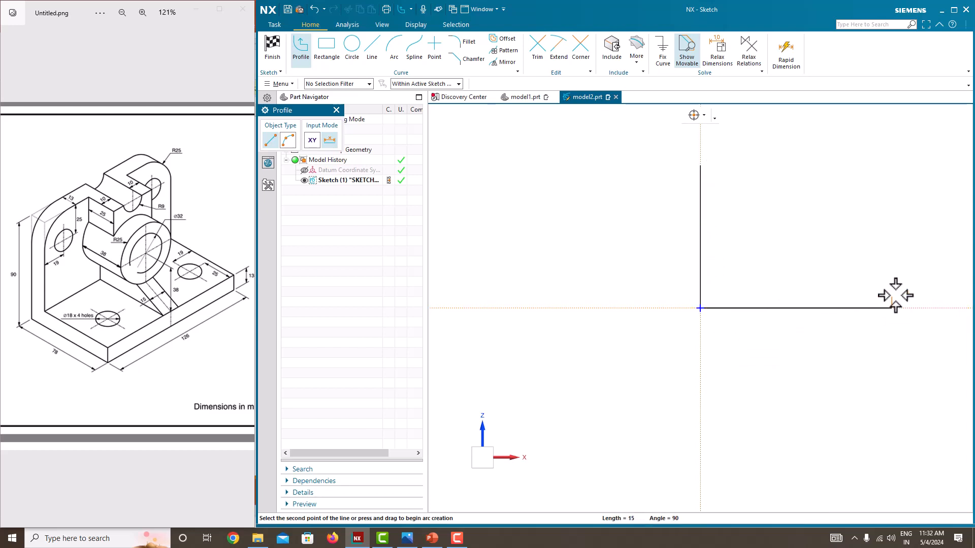
click(892, 273)
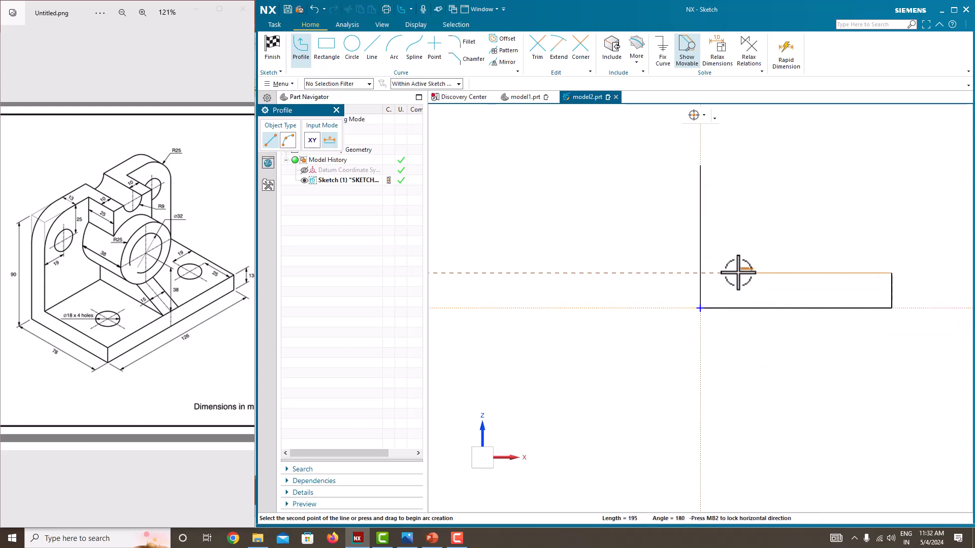
click(727, 273)
click(727, 163)
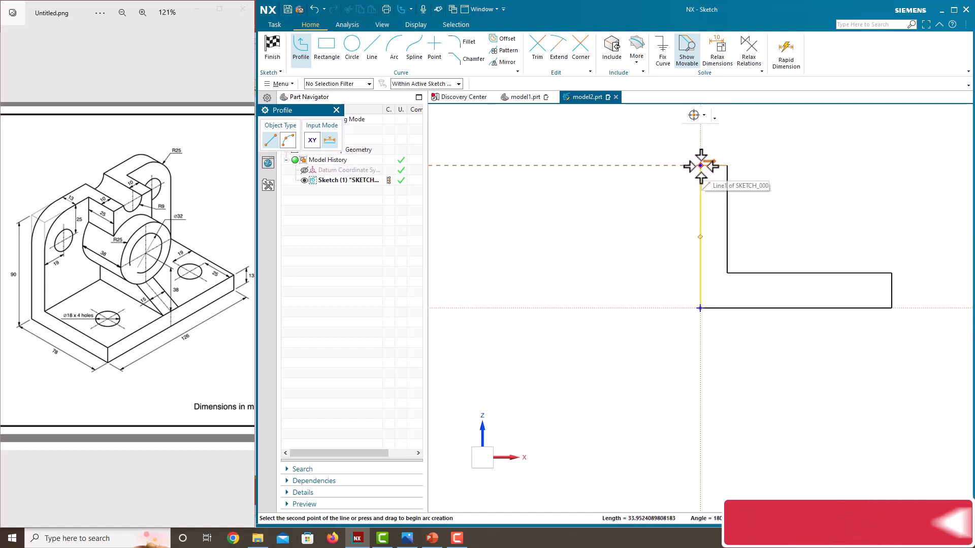
scroll(700, 165, up, 3)
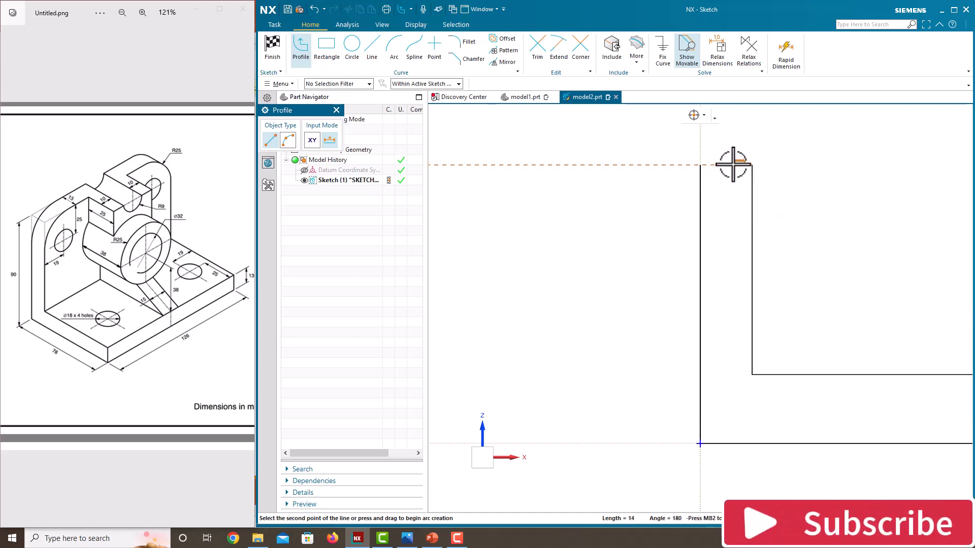
click(700, 165)
middle_click(519, 259)
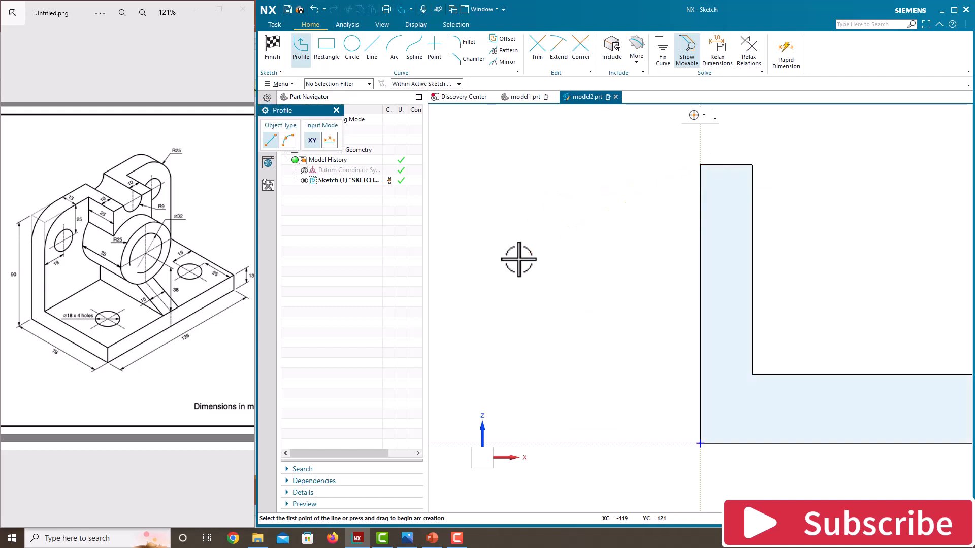
middle_click(519, 259)
Dimension the profile's bottom edge and set its length to 78 mm.
scroll(519, 260, down, 3)
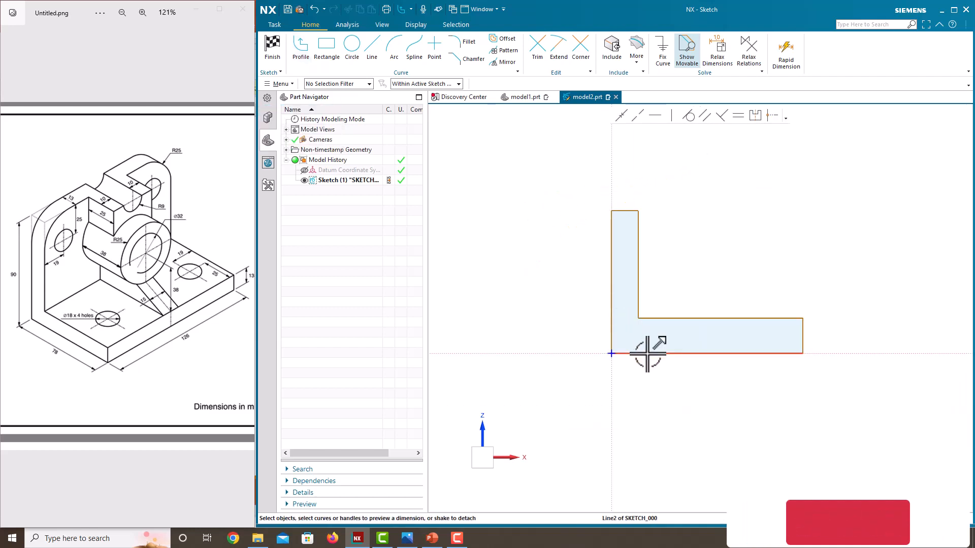
scroll(647, 354, up, 1)
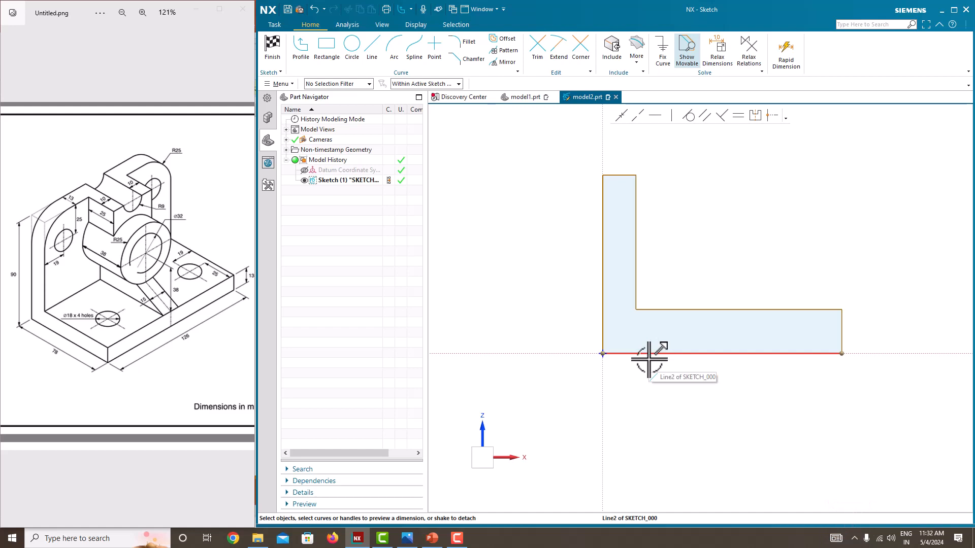
click(648, 354)
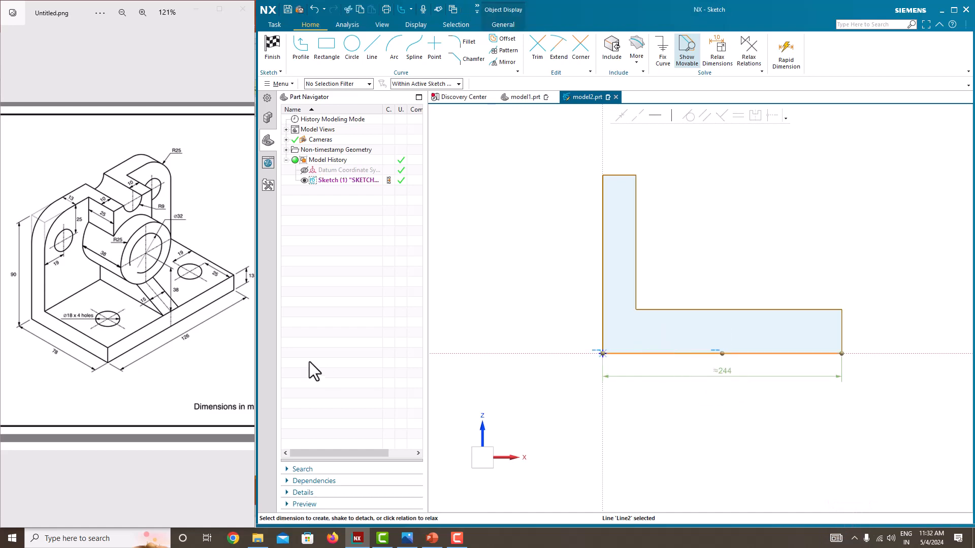
click(730, 373)
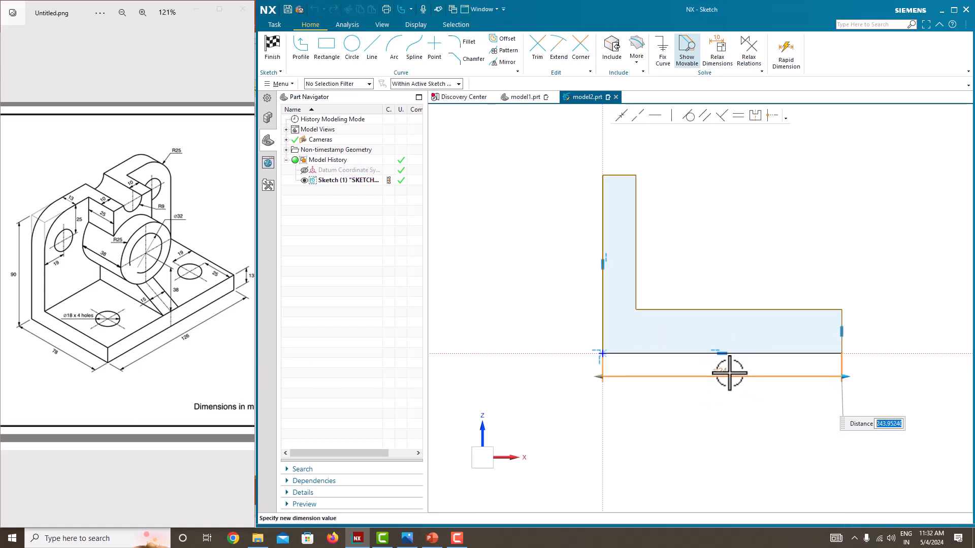
text(78)
key(Return)
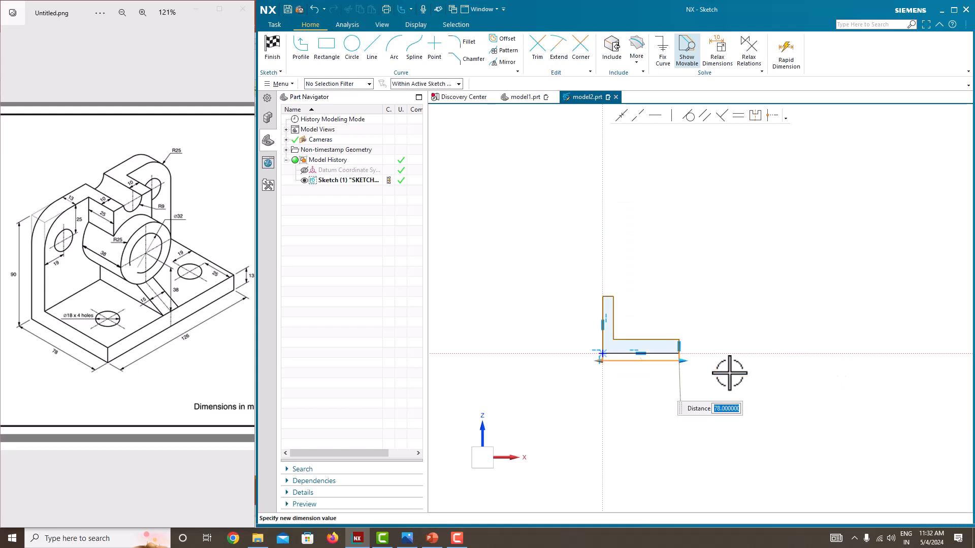
Make the short end edges of the horizontal and vertical legs equal in length.
scroll(637, 358, up, 4)
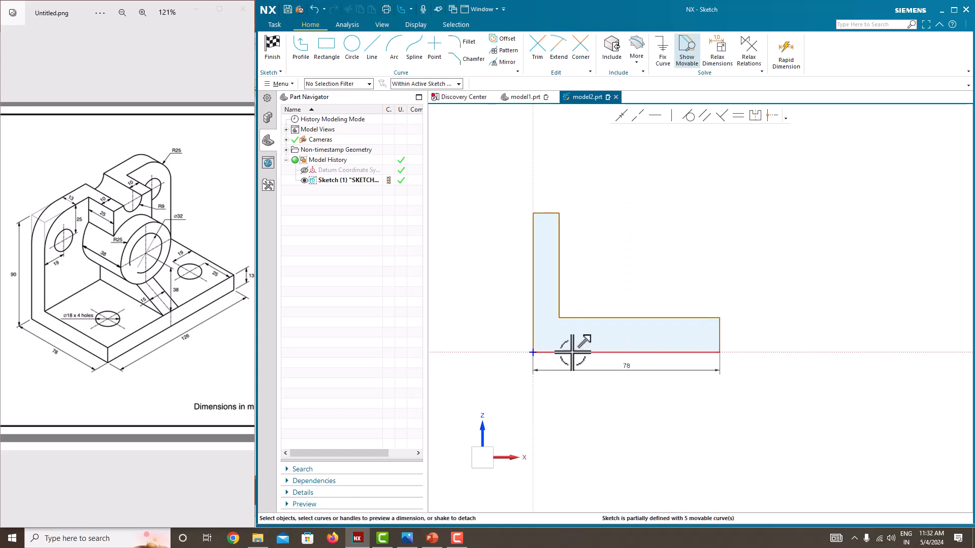
scroll(508, 337, up, 1)
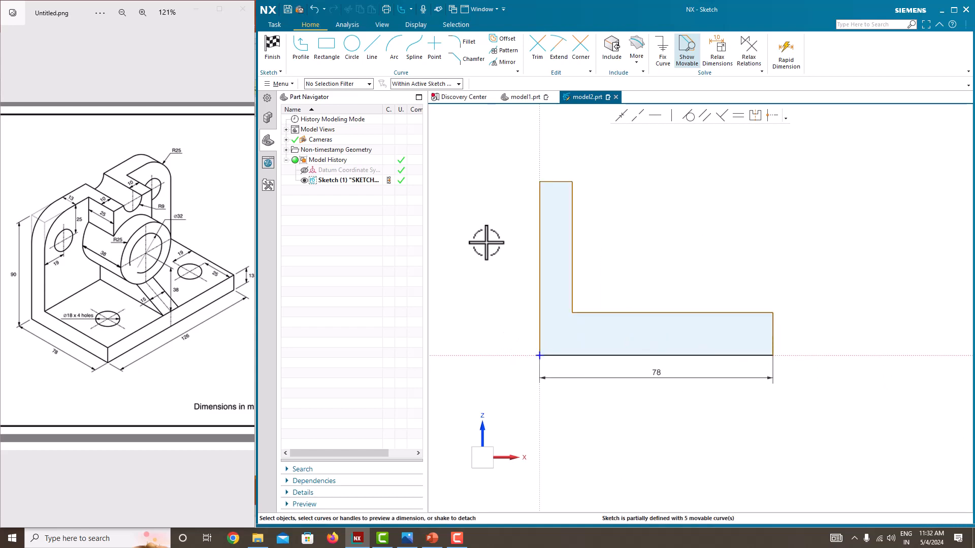
click(772, 330)
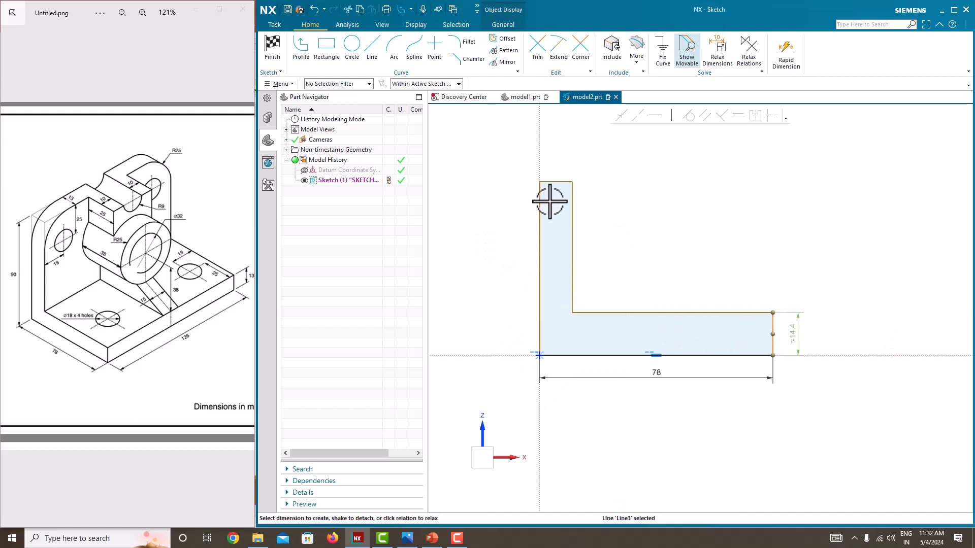
click(551, 182)
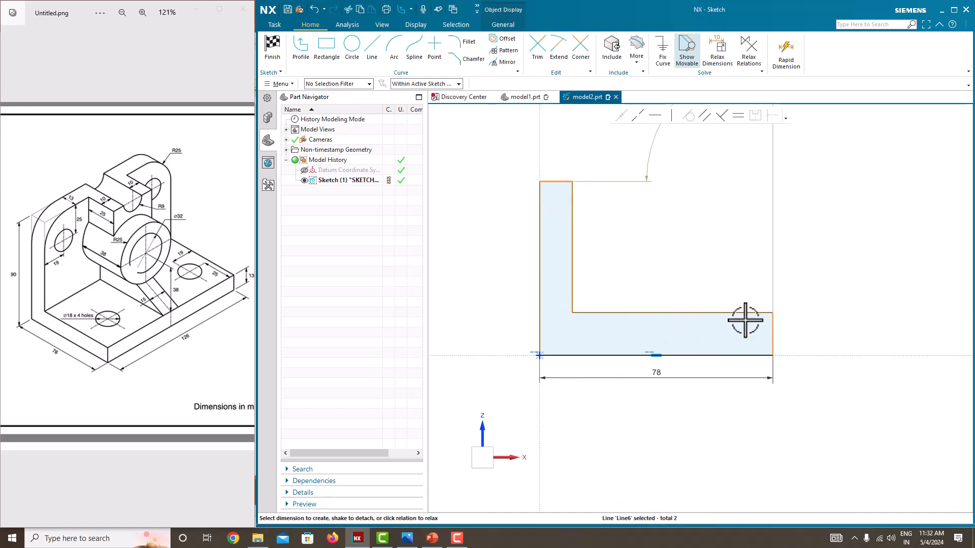
click(738, 116)
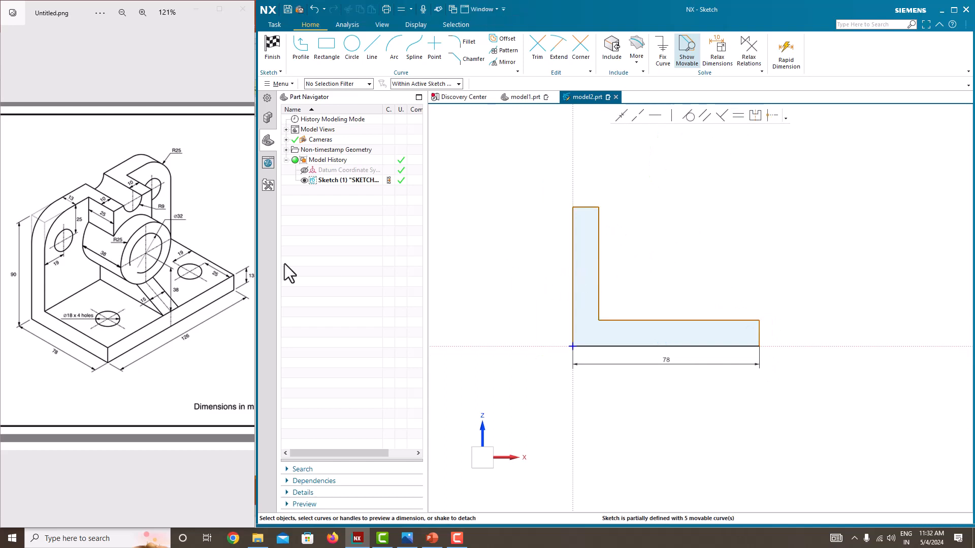
Dimension the profile's outer vertical edge at 90 mm and the horizontal leg's short end edge at 13 mm.
click(561, 275)
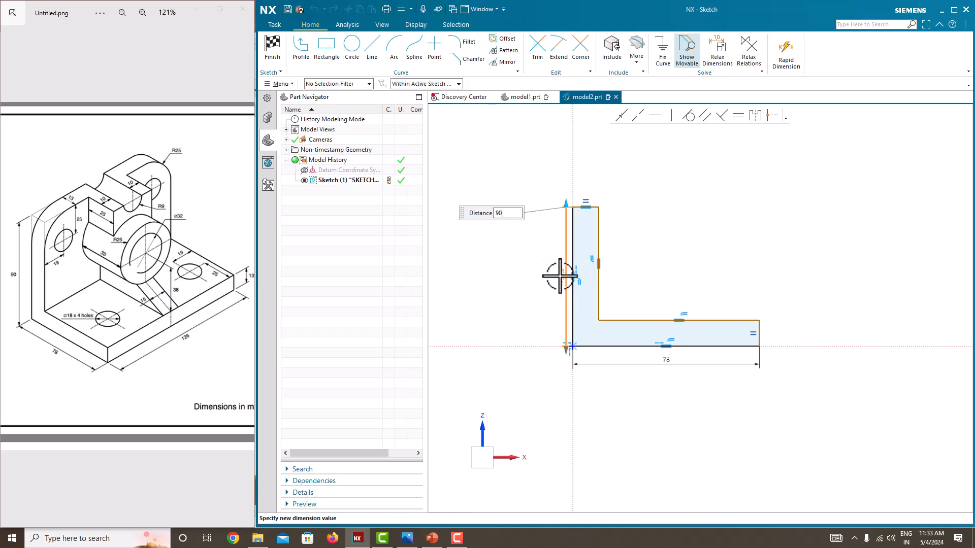
key(Return)
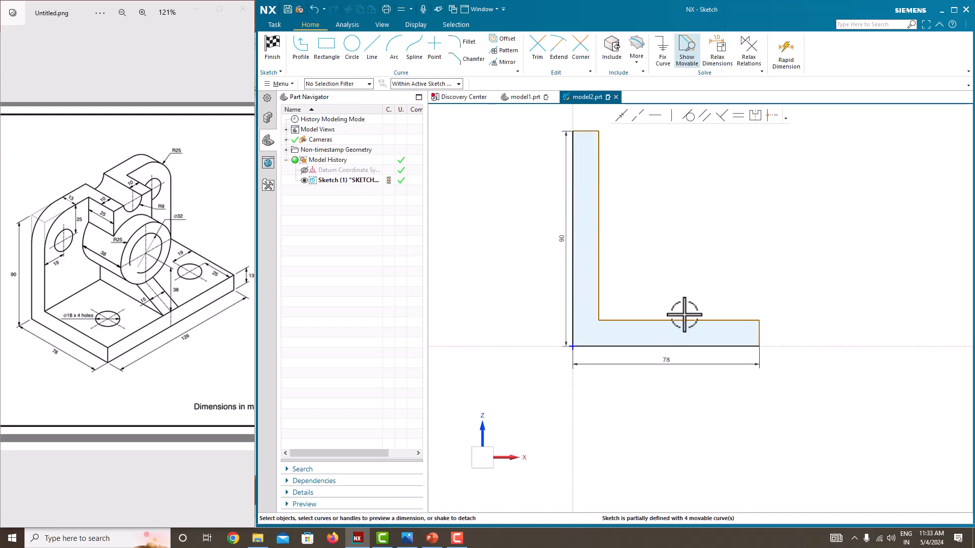
scroll(684, 315, down, 1)
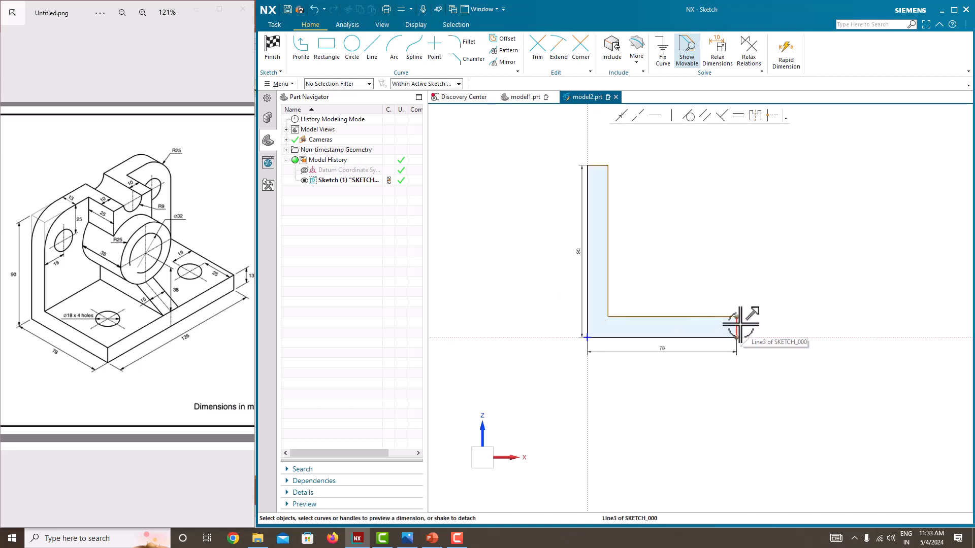
click(737, 324)
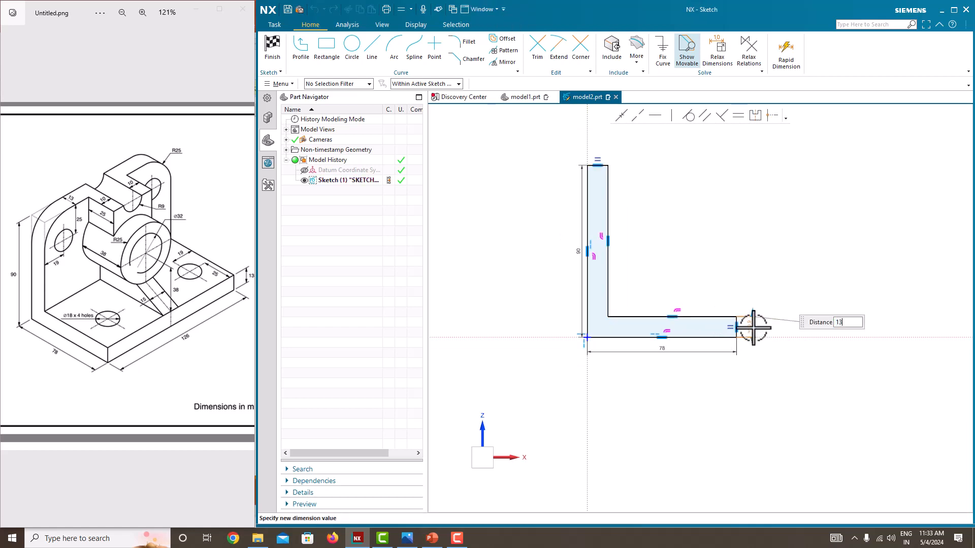
text(13)
key(Return)
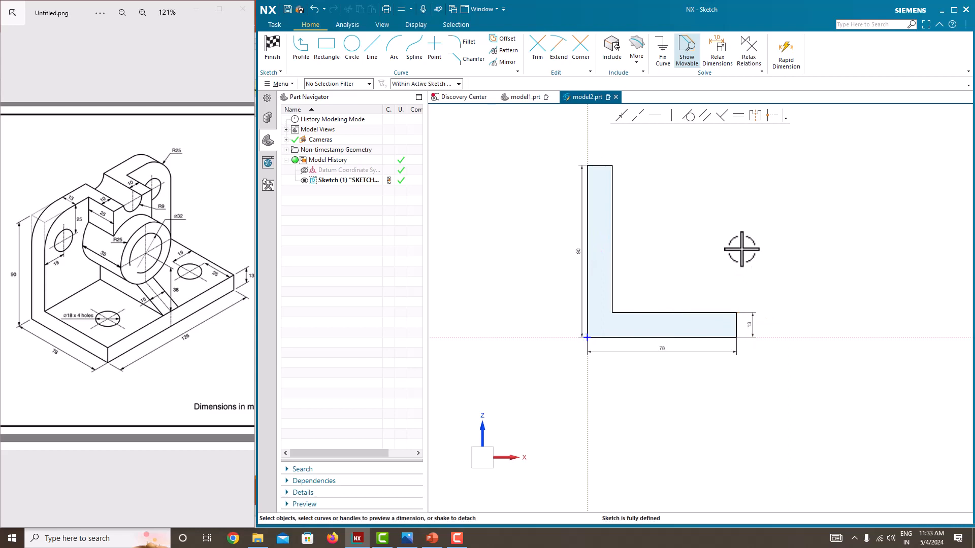
Finish the sketch and extrude the L-profile as a solid with a symmetric width of 126 mm.
right_click(713, 222)
click(725, 226)
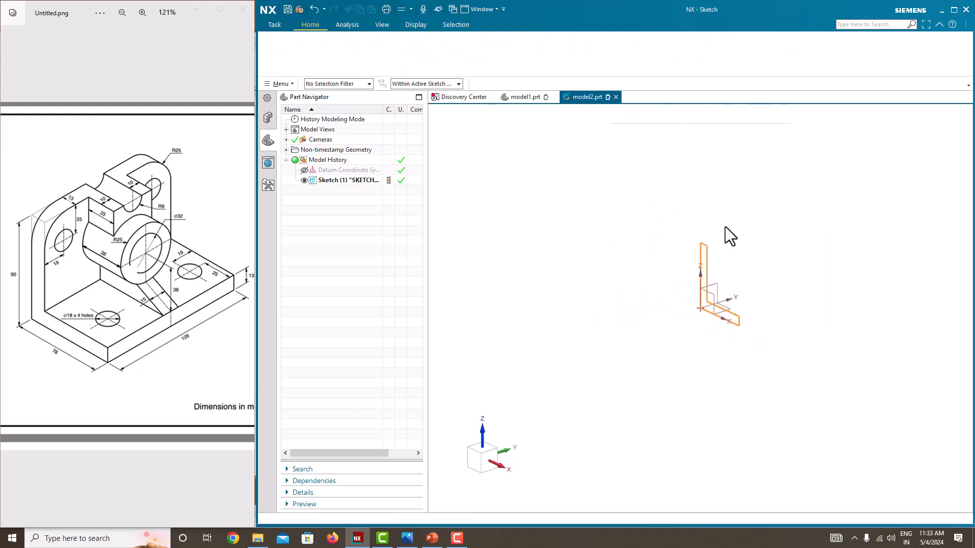
click(327, 56)
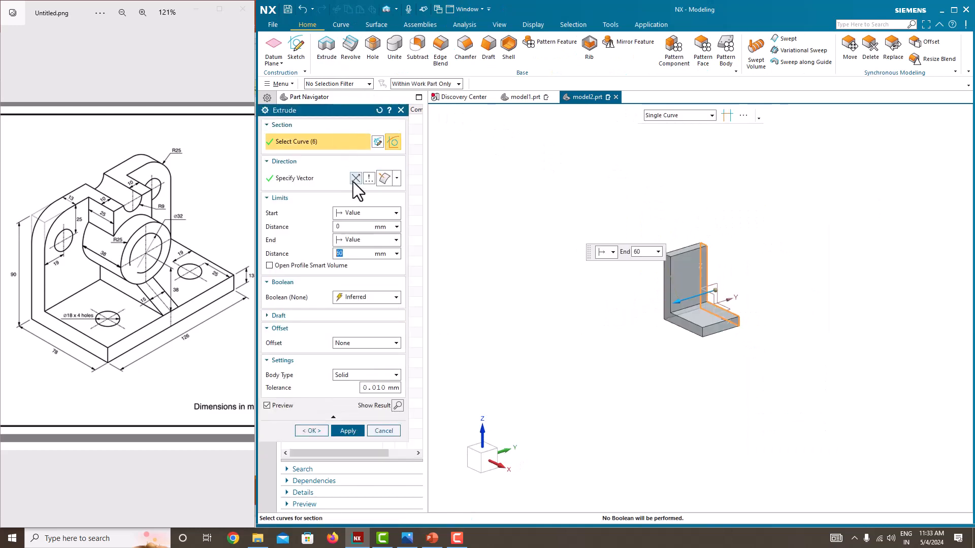
click(369, 244)
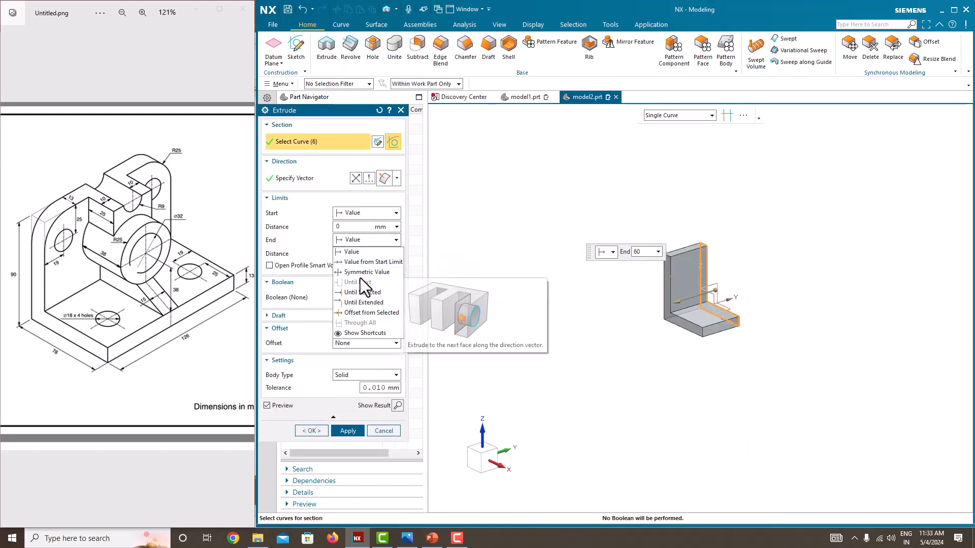
click(360, 278)
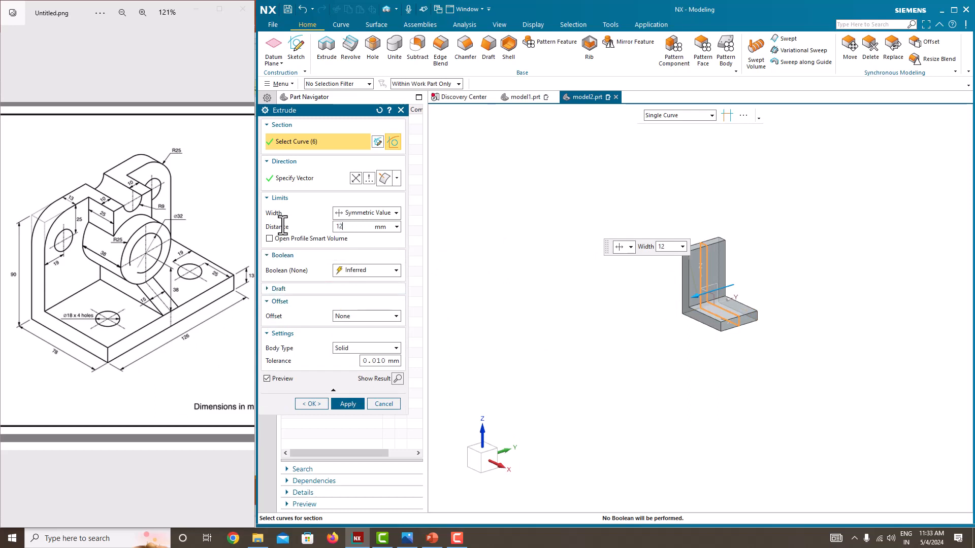
key(Return)
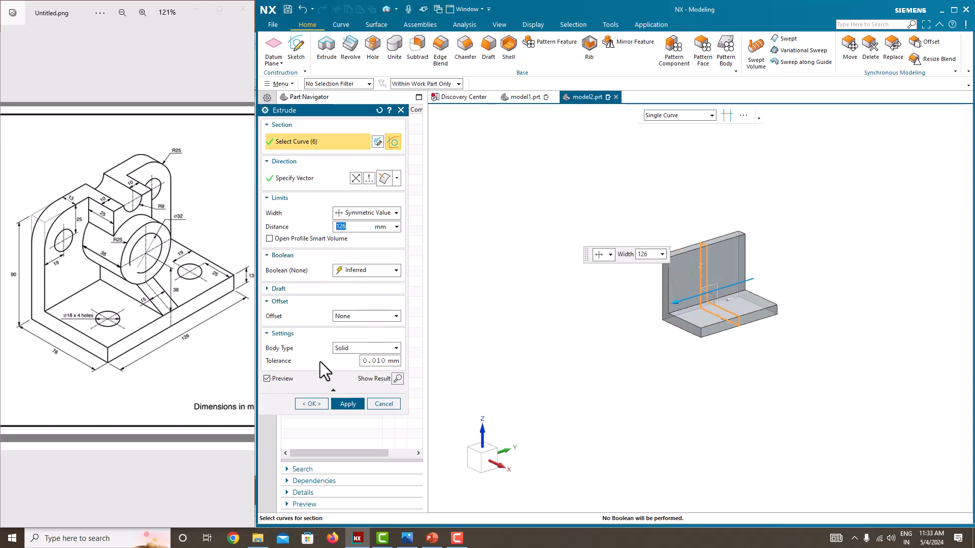
click(303, 407)
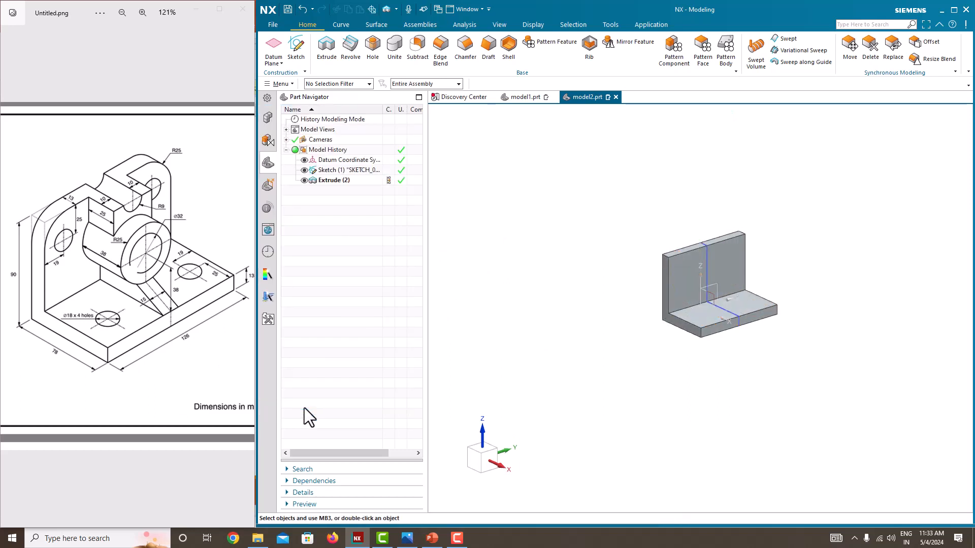
Hide the L-profile sketch so only the extruded body and datum remain displayed.
click(304, 169)
scroll(696, 174, up, 3)
scroll(496, 239, down, 2)
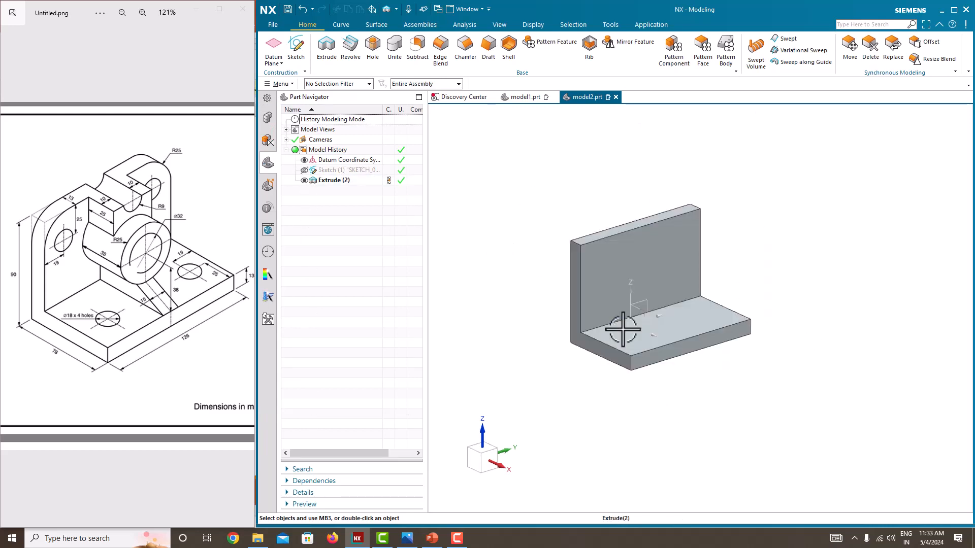
scroll(623, 330, up, 1)
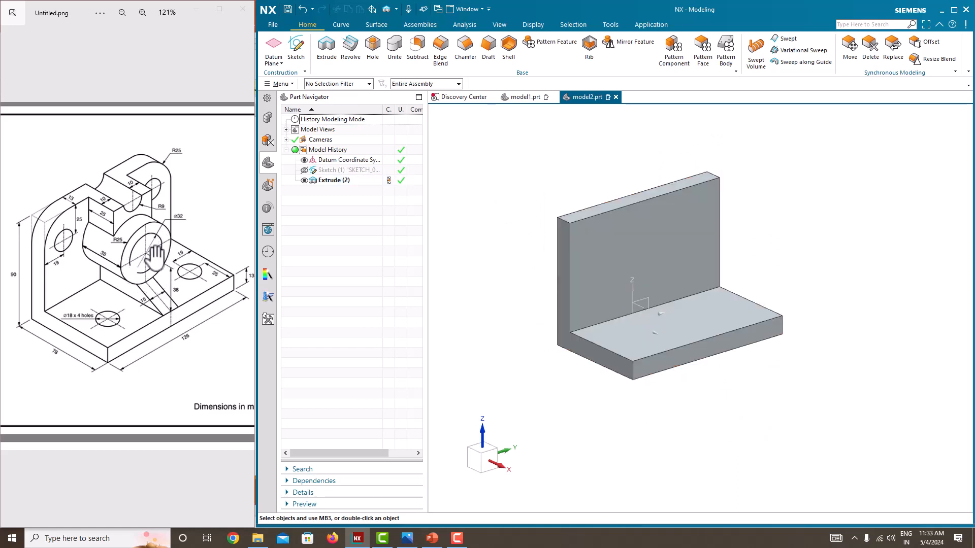
Start a new sketch on the inner face of the bracket's vertical plate.
click(295, 52)
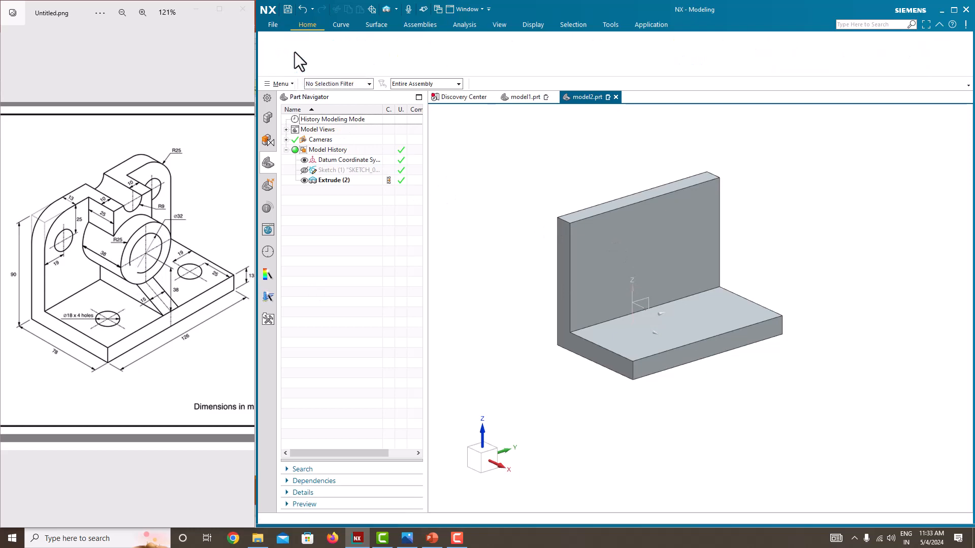
click(583, 300)
click(347, 219)
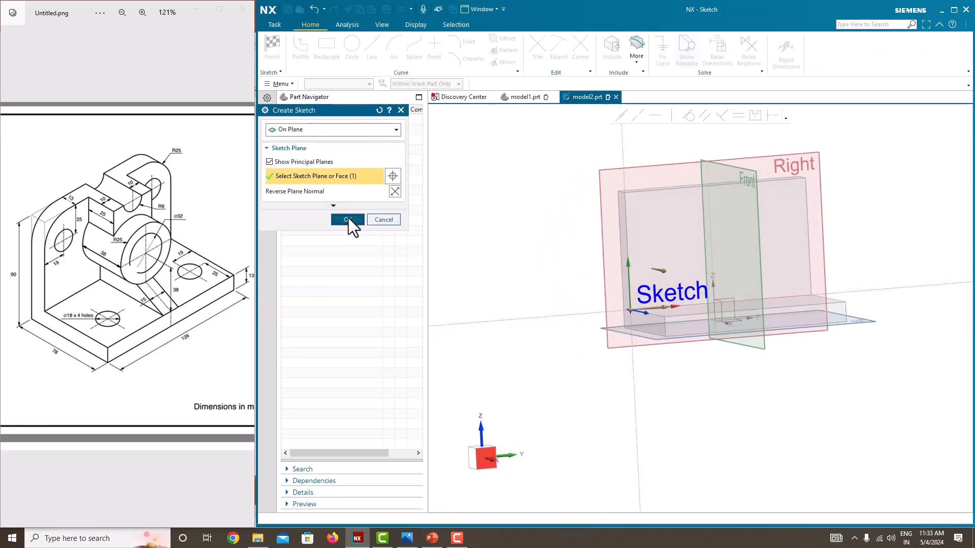
scroll(782, 221, down, 3)
scroll(934, 204, up, 2)
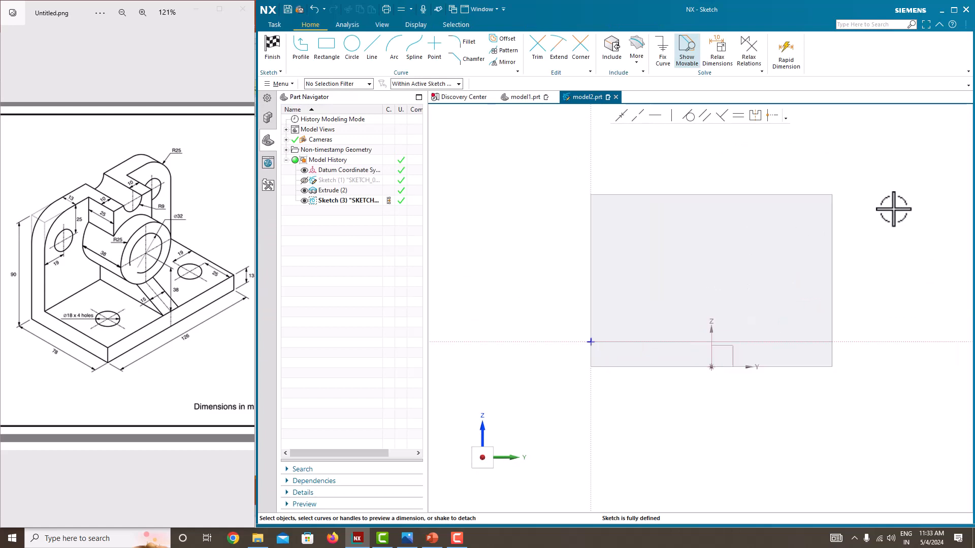
With the selection scope set to Entire Assembly, draw a vertical line about 104 mm long from the top edge's midpoint past the bottom edge.
click(370, 57)
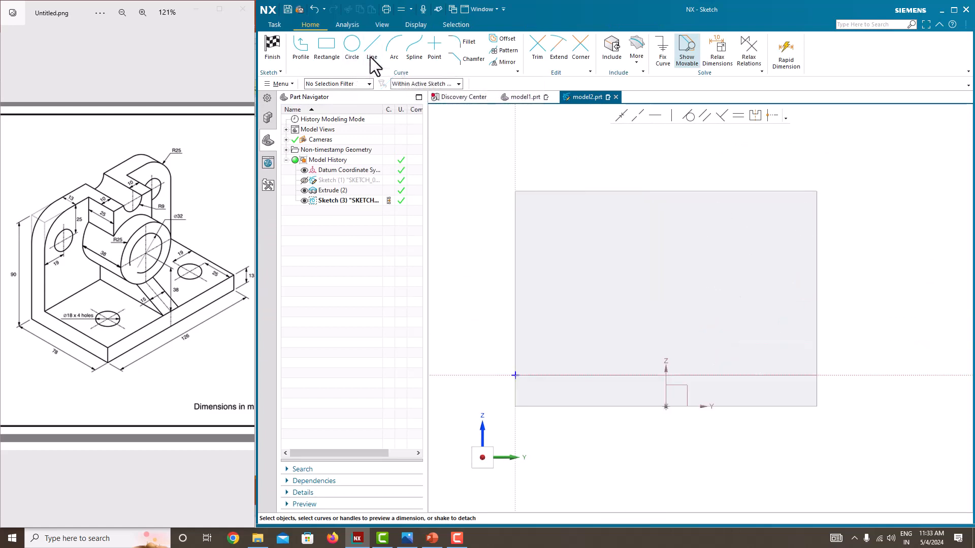
click(403, 87)
click(404, 98)
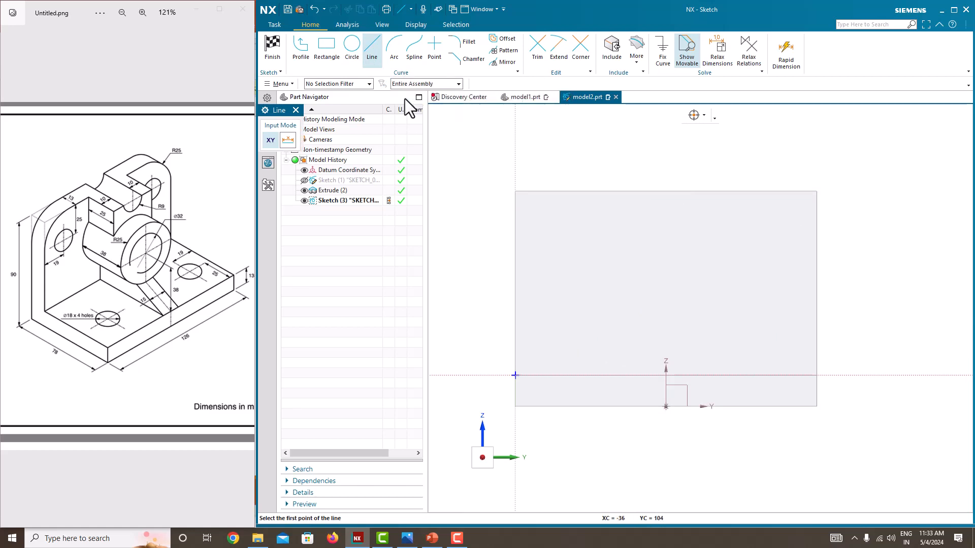
click(666, 191)
click(667, 441)
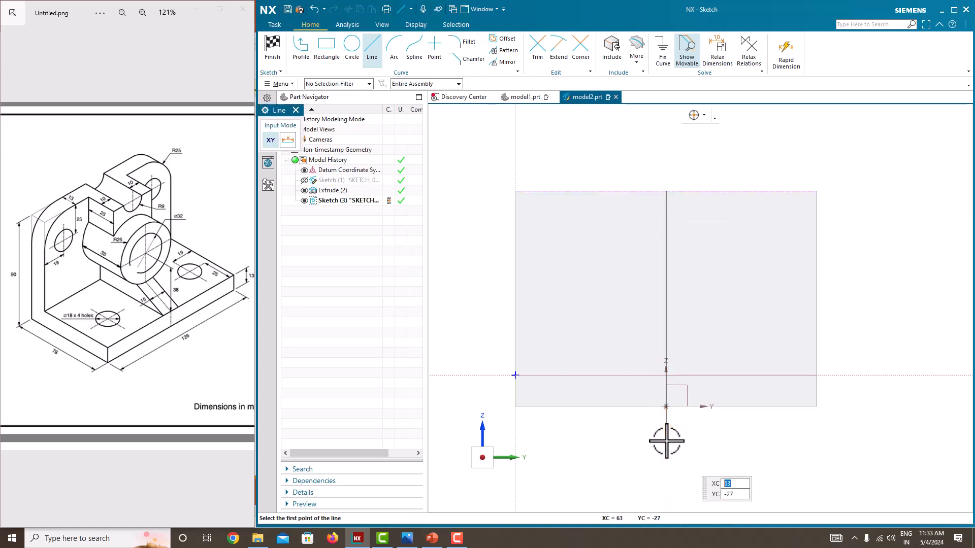
key(Escape)
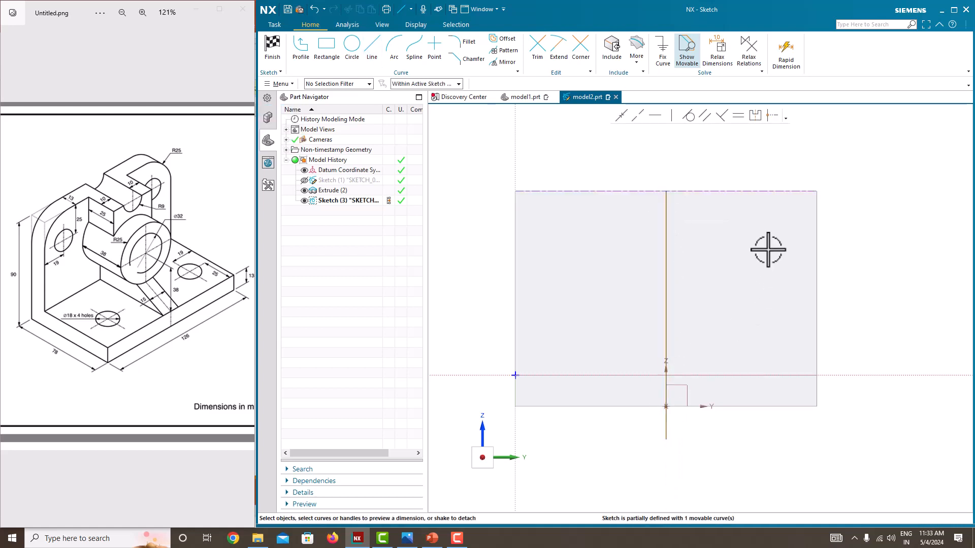
Dimension the vertical line's length and convert the line to a reference line.
click(667, 280)
click(644, 311)
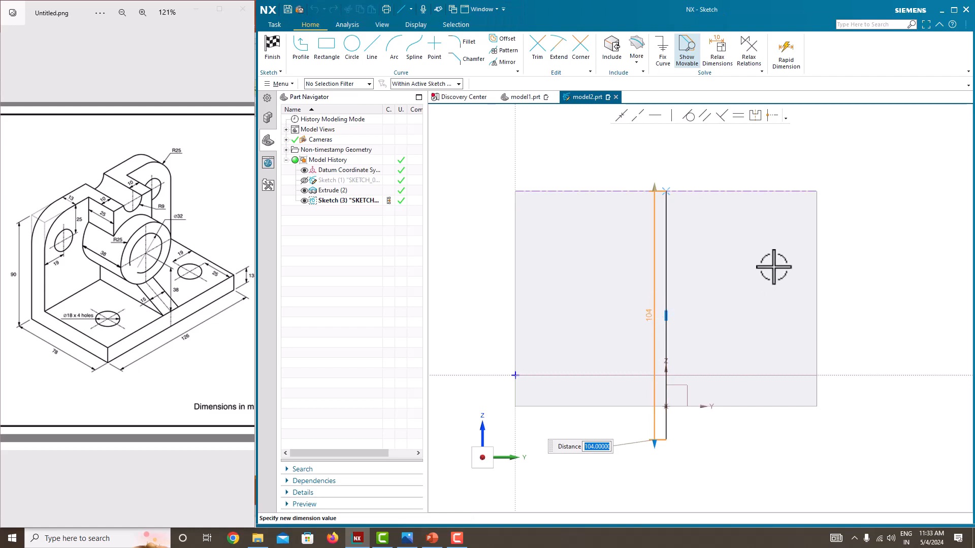
key(Return)
click(666, 271)
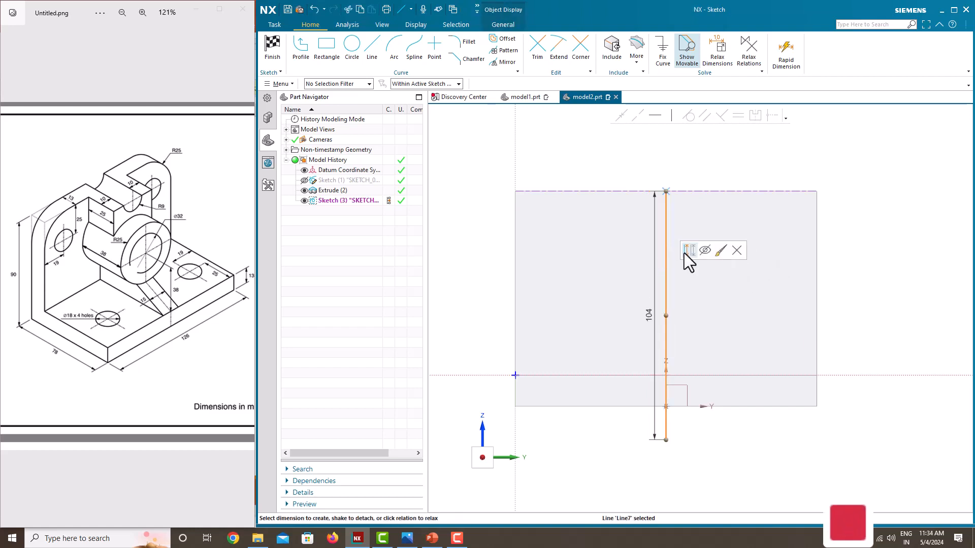
click(685, 252)
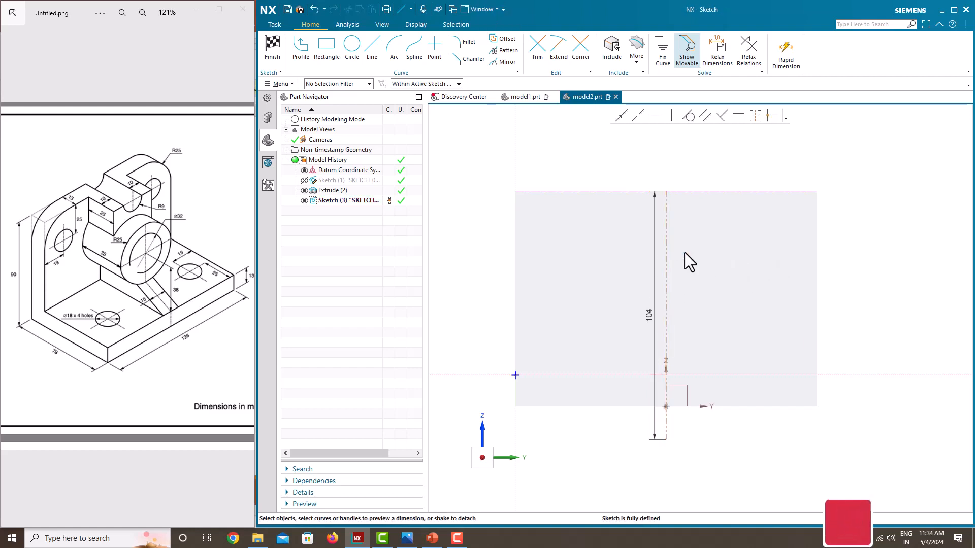
Draw a circle centred on the vertical reference line, about 41 mm above the sketch's horizontal axis.
click(349, 53)
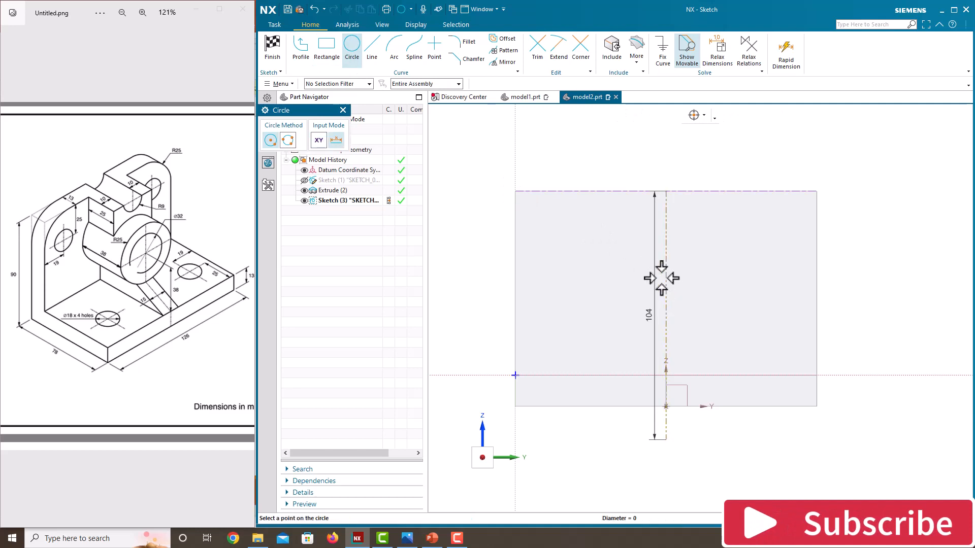
click(614, 255)
key(Escape)
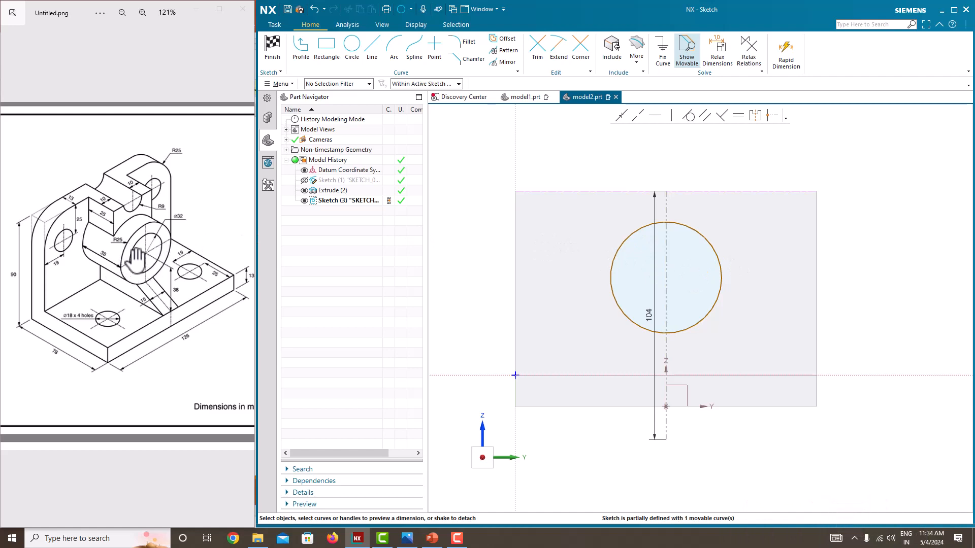
Dimension the circle and set its diameter to 50 mm, matching the R25 boss in the reference drawing.
scroll(136, 259, up, 5)
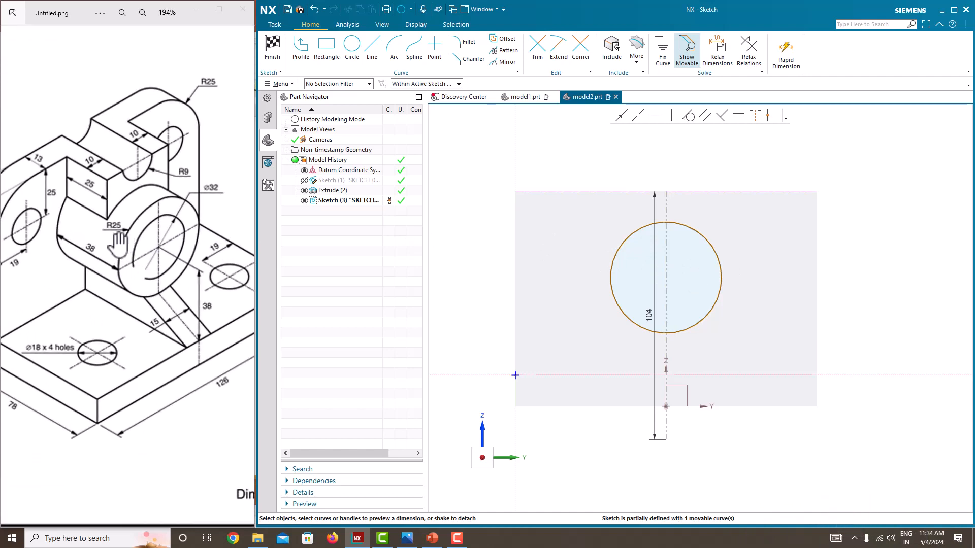
click(714, 238)
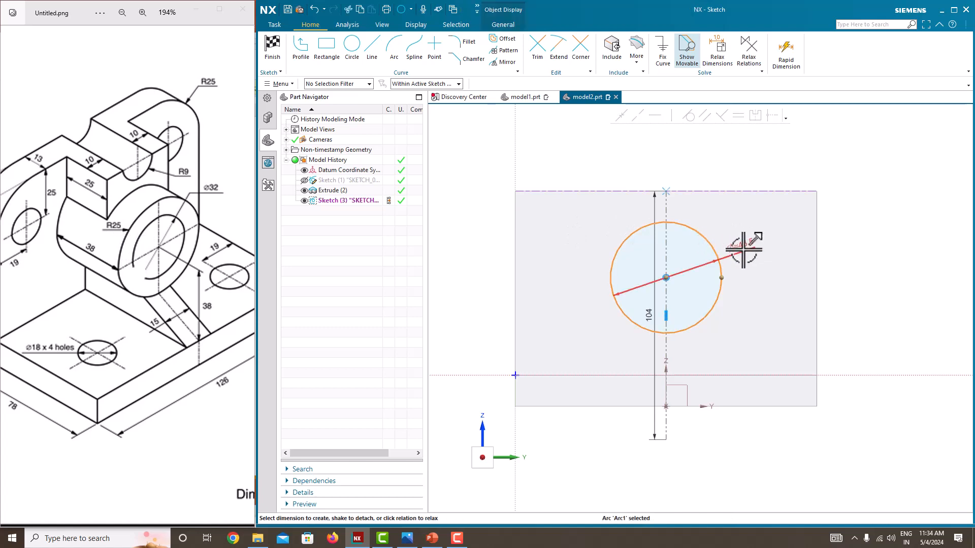
click(742, 248)
text(50)
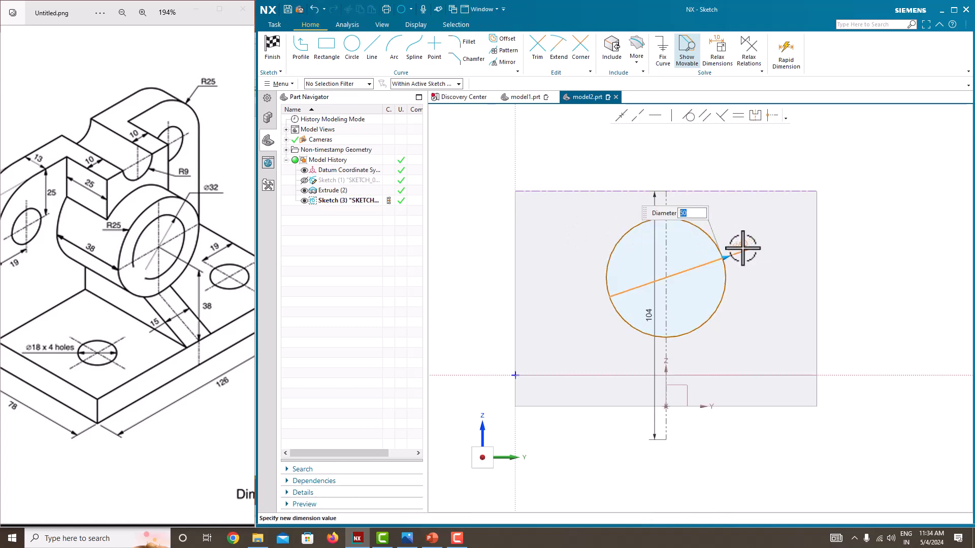
key(Return)
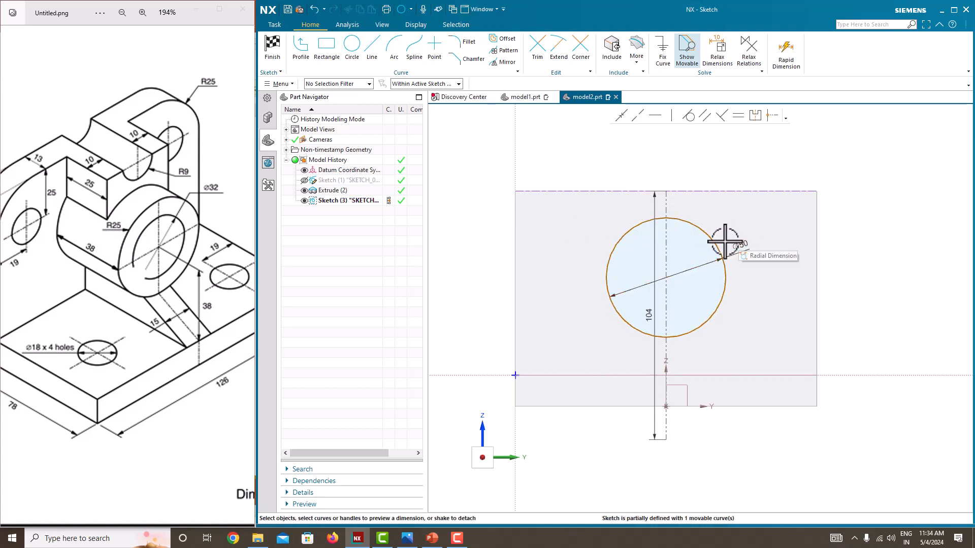
Dimension the circle's centre from the sketch's horizontal axis and set the vertical distance to 38 mm.
click(696, 192)
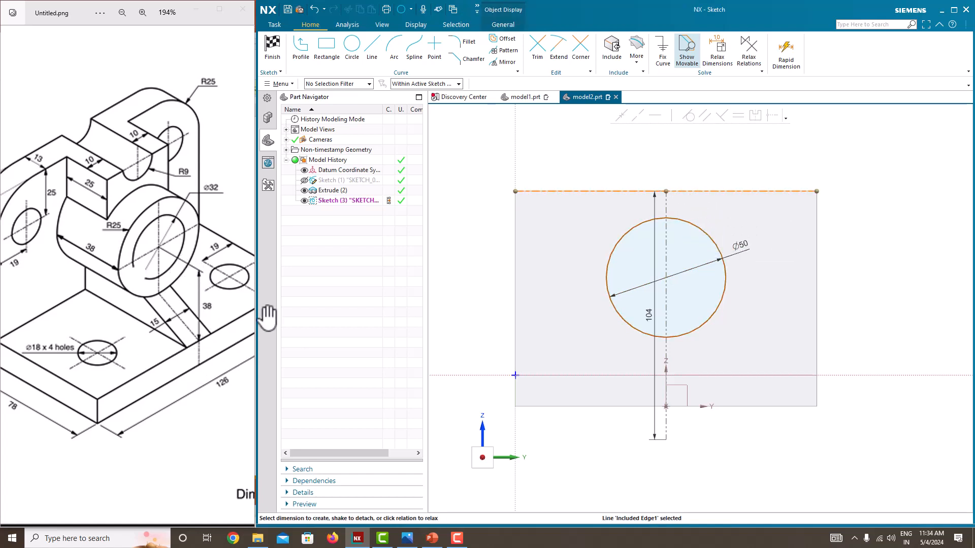
click(878, 257)
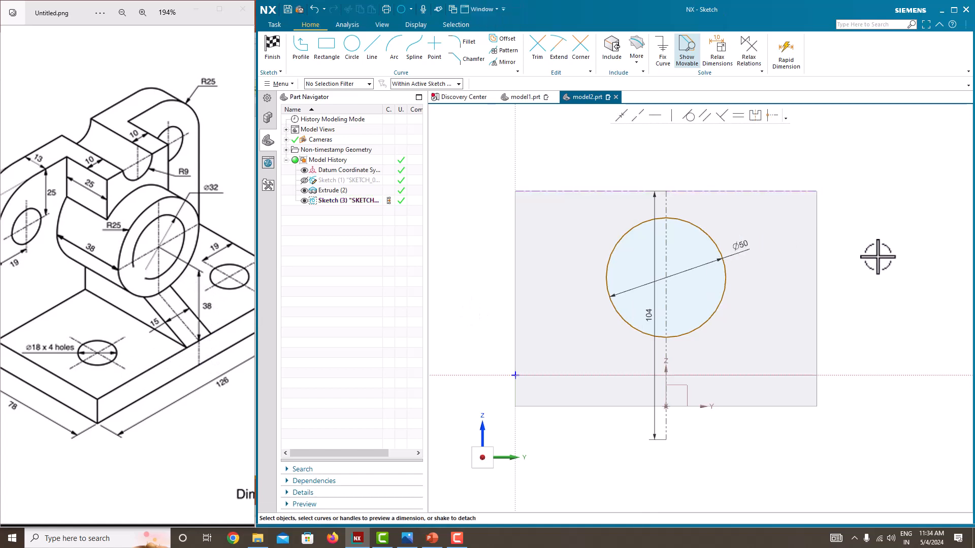
click(746, 375)
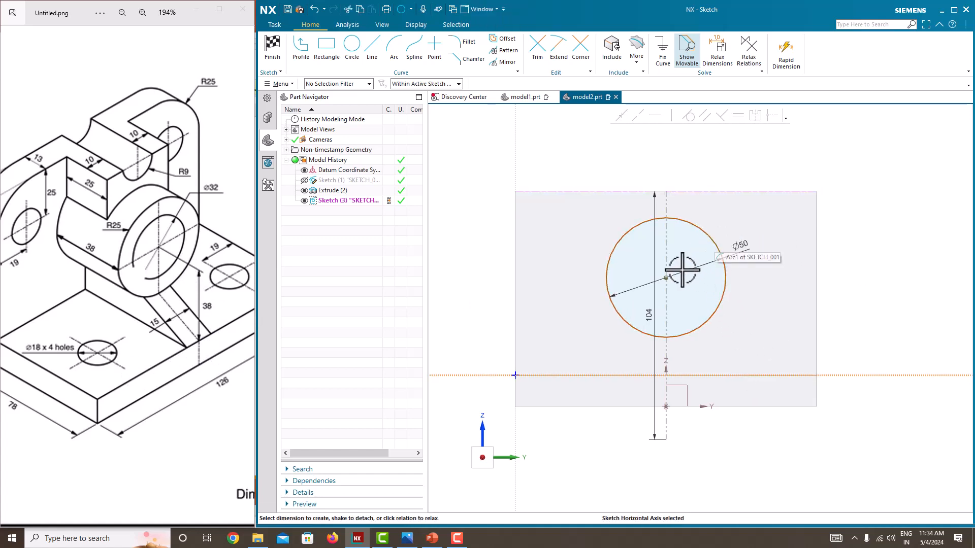
click(666, 277)
click(676, 325)
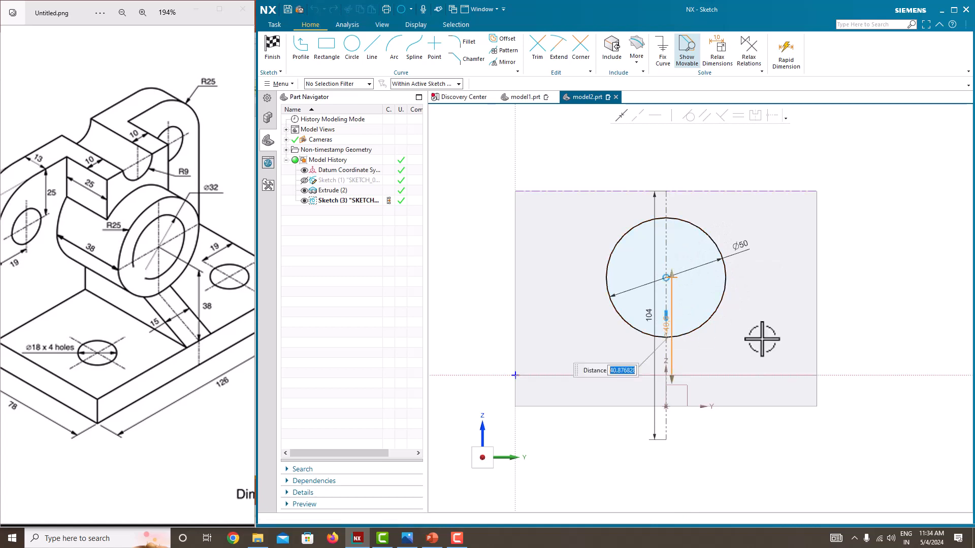
text(38)
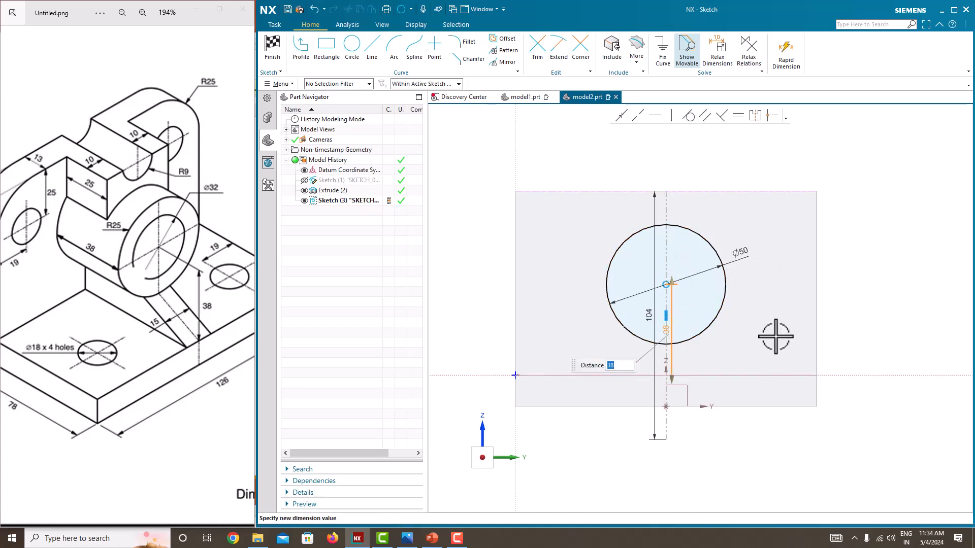
key(Return)
scroll(769, 305, down, 1)
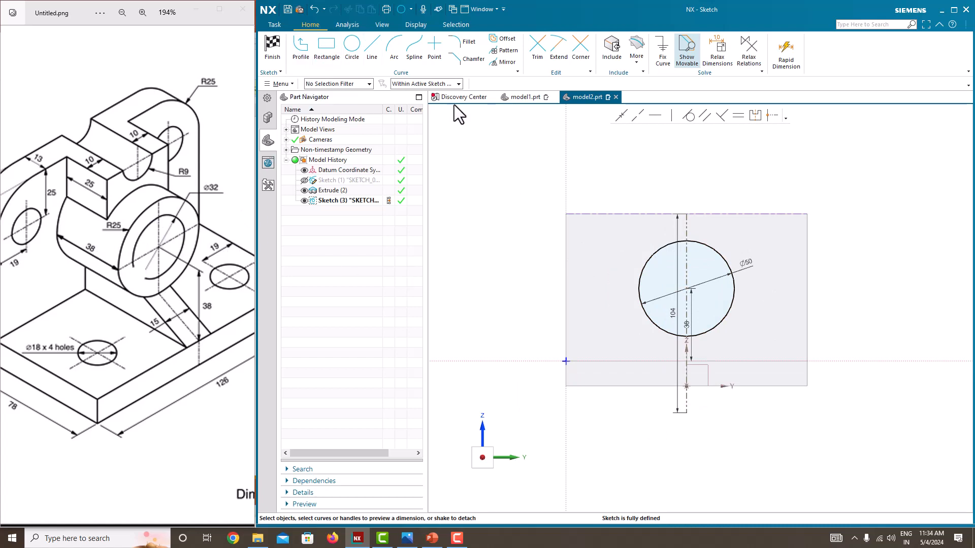
Finish the sketch, extrude the 50 mm circle by 38 mm from the upright wall, and hide the circle's sketch.
click(269, 46)
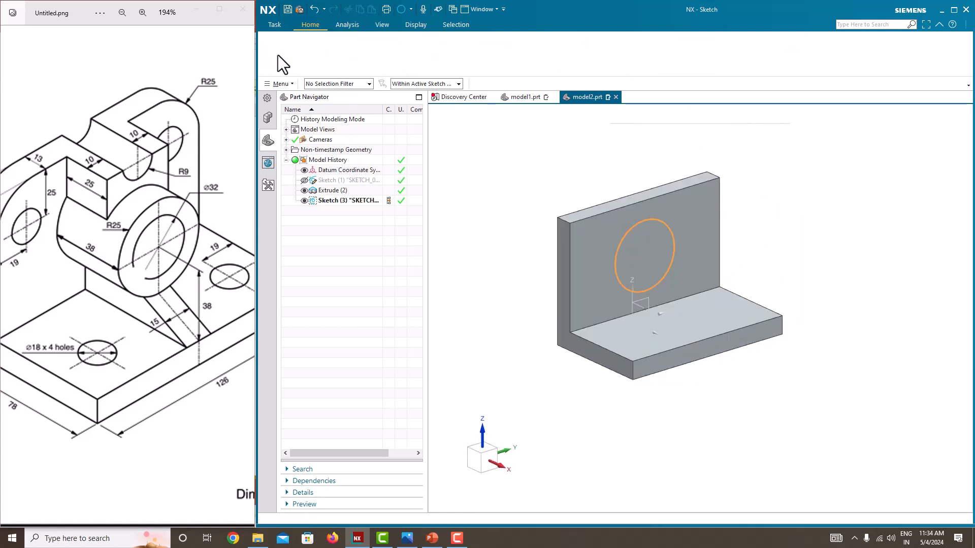
click(330, 51)
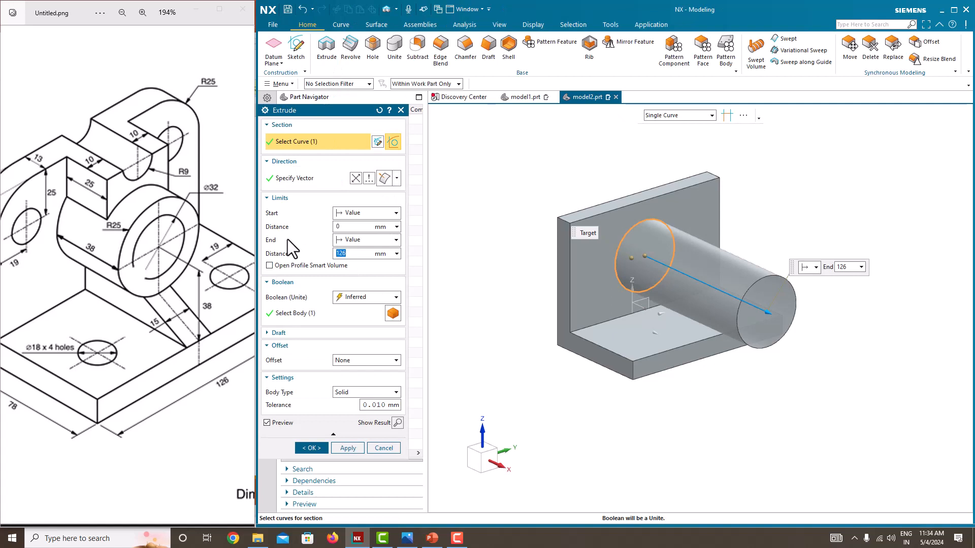
text(38)
key(Return)
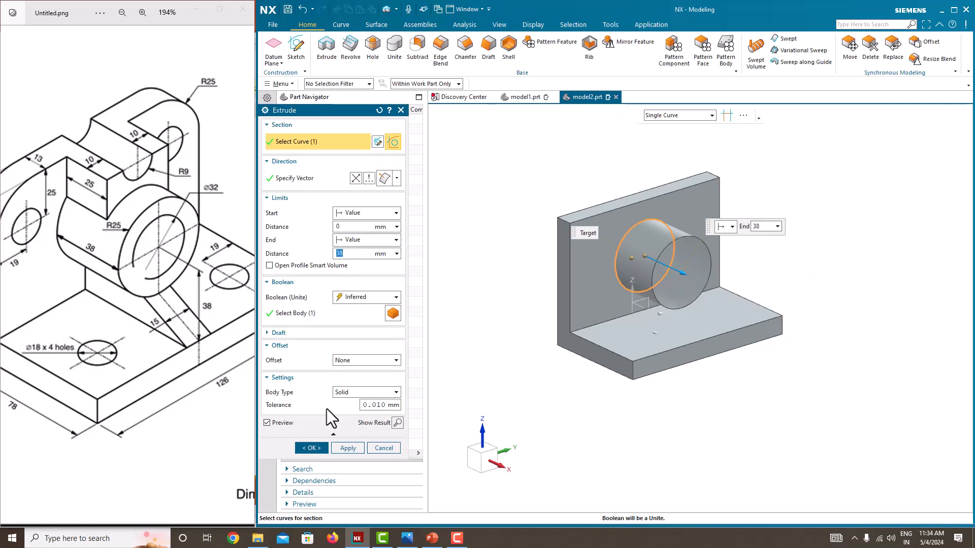
click(311, 448)
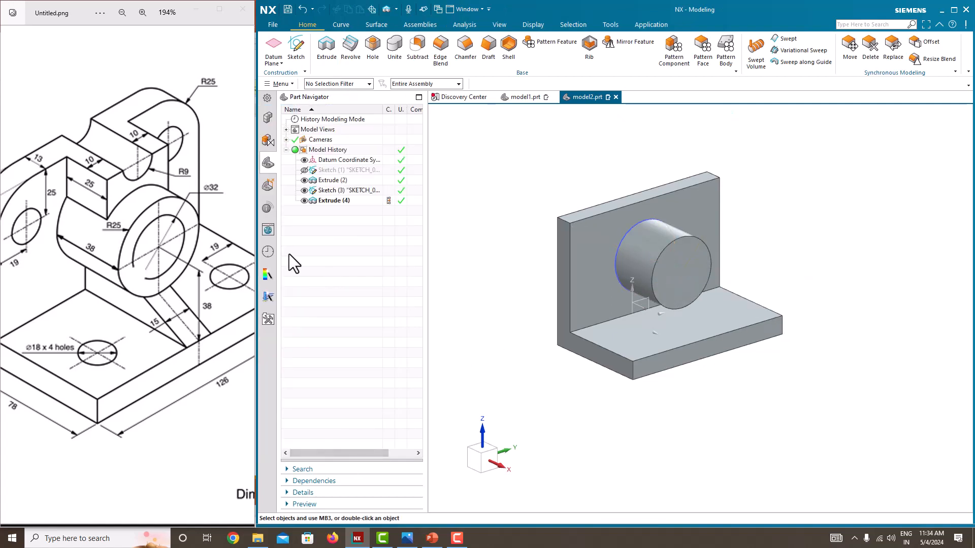
click(303, 192)
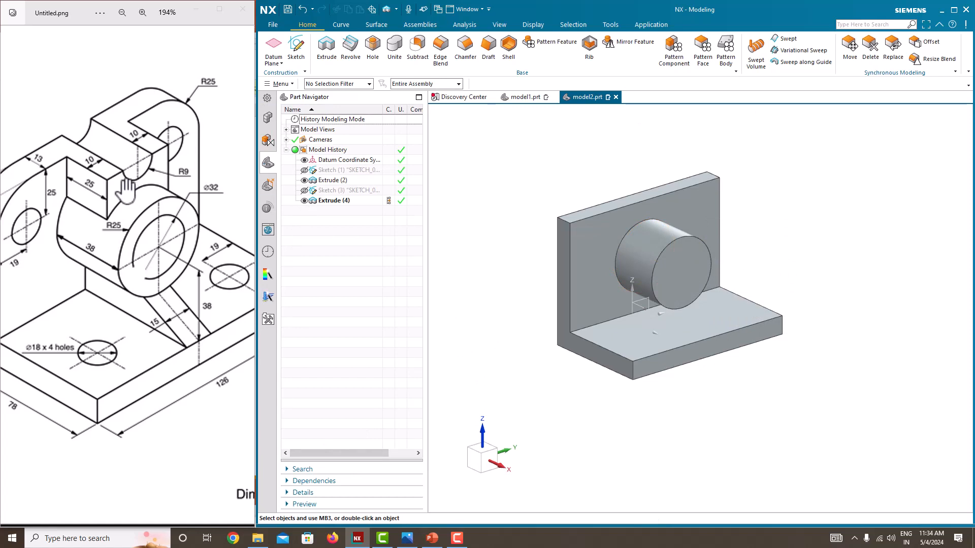
Create a new sketch on the front face of the upright wall, around the cylindrical boss.
click(296, 51)
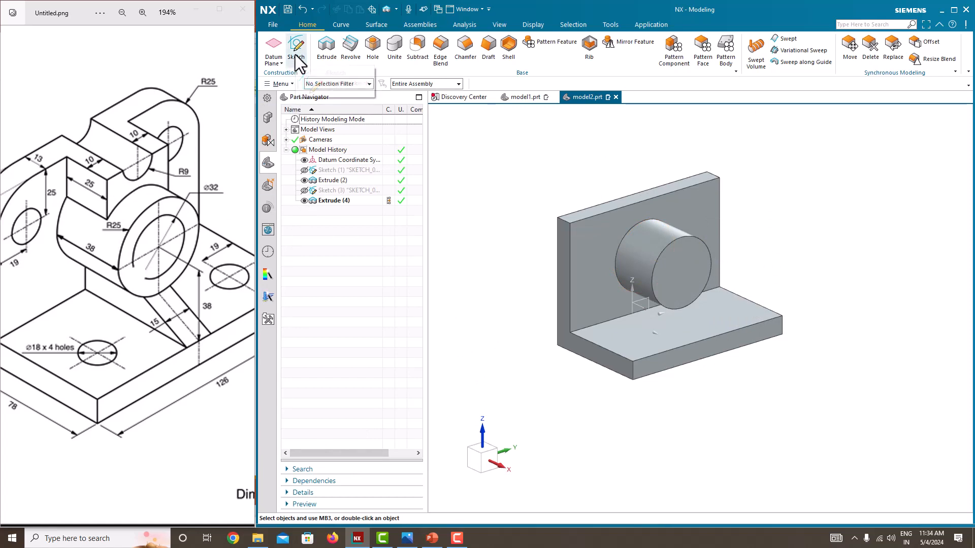
click(603, 222)
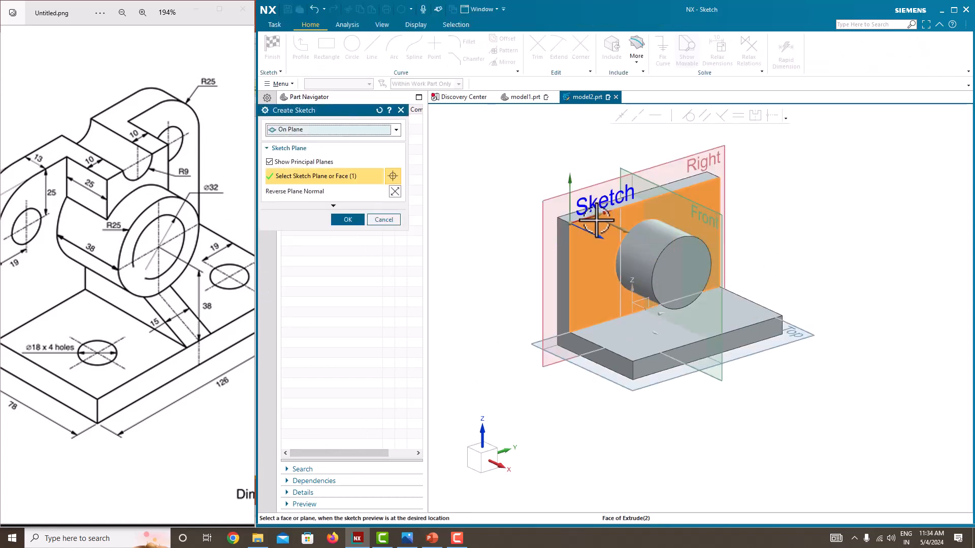
click(348, 219)
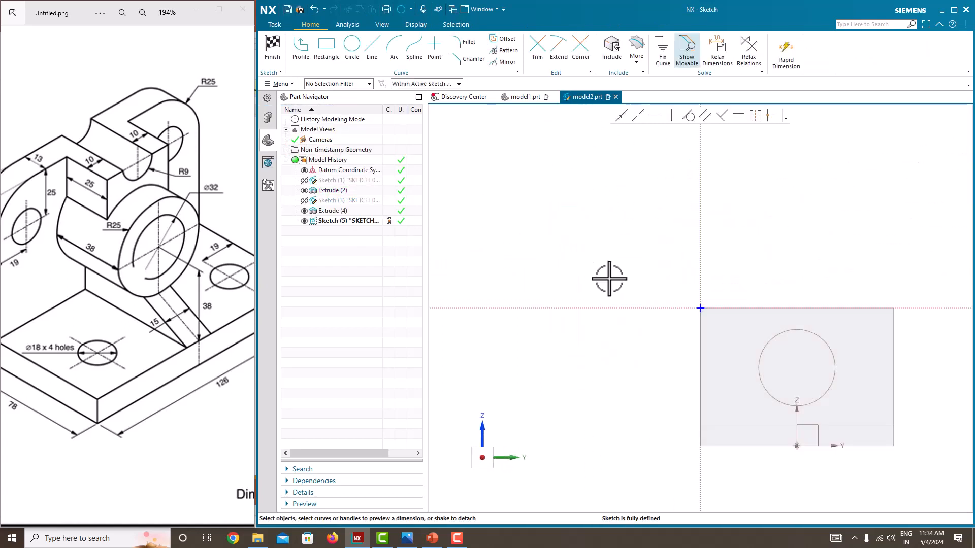
scroll(689, 320, up, 3)
scroll(688, 320, down, 4)
scroll(866, 422, down, 4)
scroll(866, 422, up, 4)
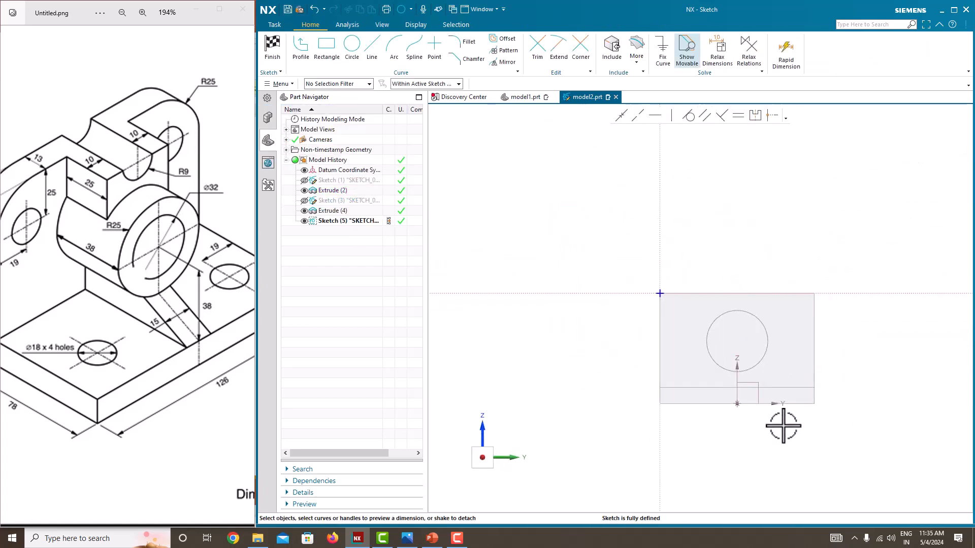
scroll(694, 352, up, 3)
scroll(511, 270, down, 4)
scroll(645, 312, up, 3)
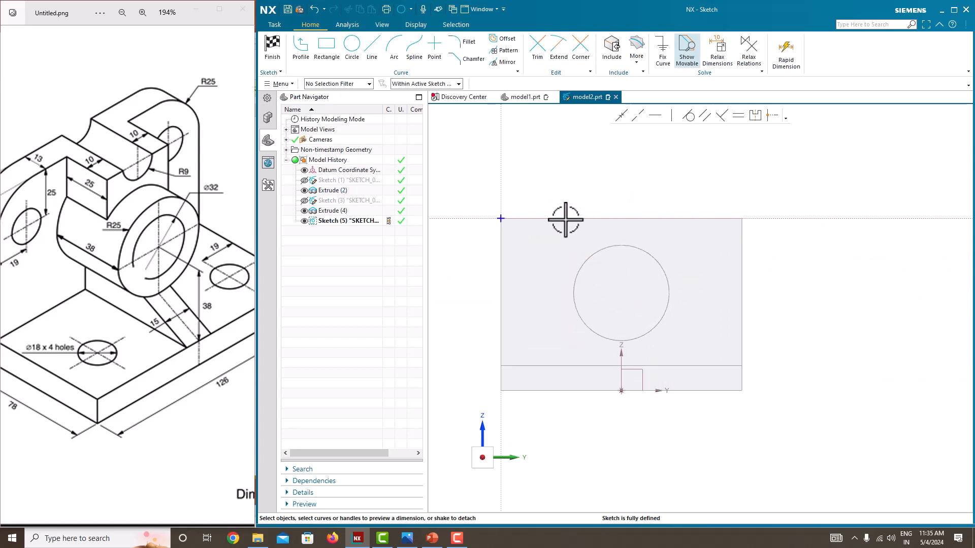
With selection scope set to Entire Assembly, sketch a rectangle about 31 mm wide from the boss's circular edge up to the wall's top edge.
click(356, 57)
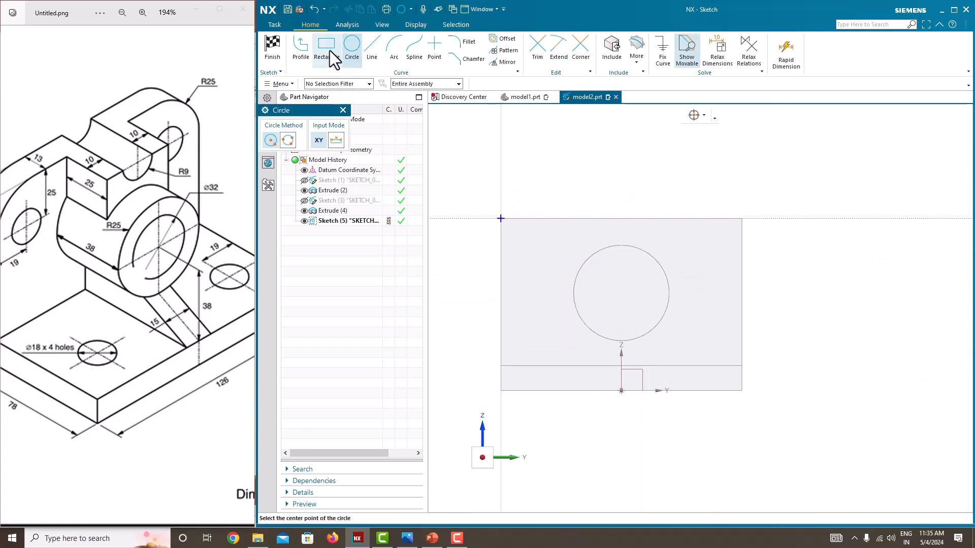
click(329, 50)
click(416, 84)
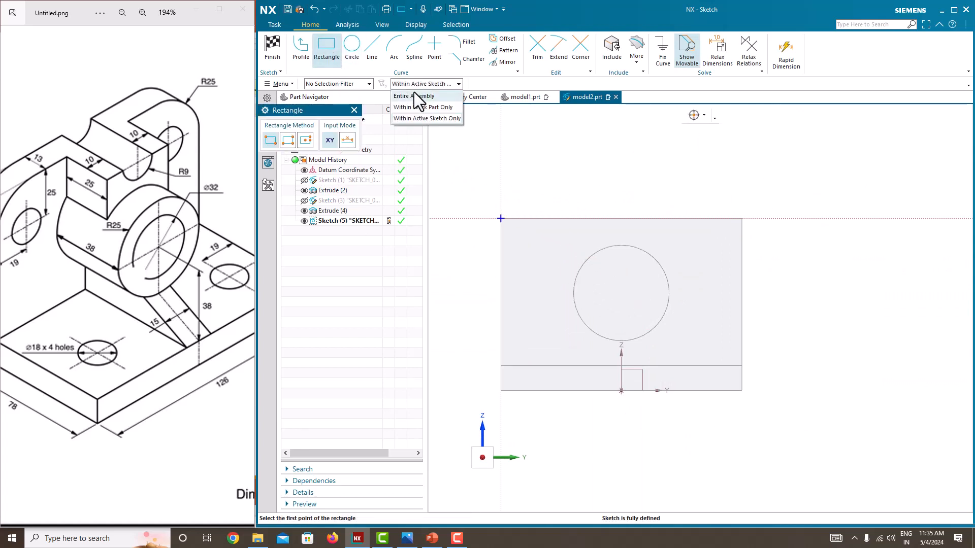
click(413, 95)
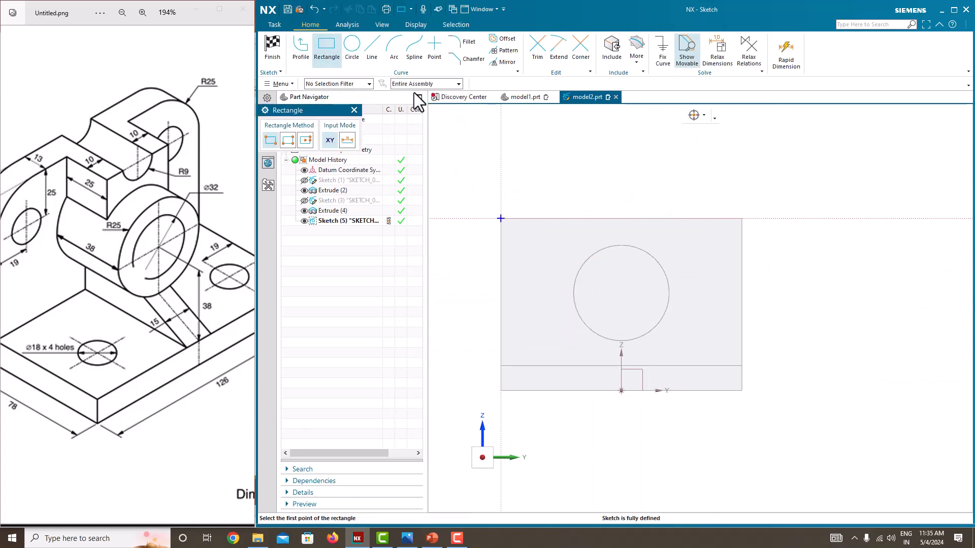
click(590, 255)
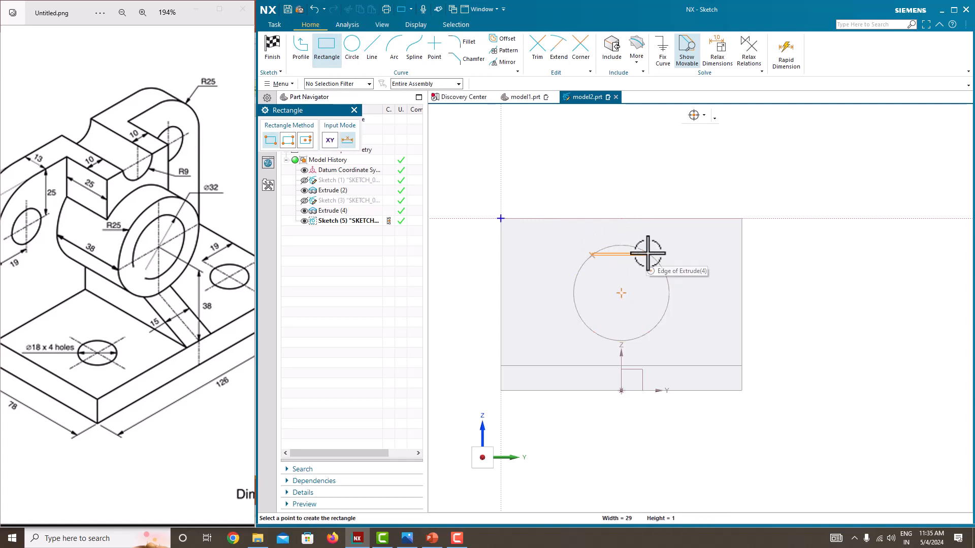
click(651, 218)
key(Escape)
Make the rectangle's free lower corner coincident with the boss's circular edge.
scroll(592, 257, up, 5)
scroll(550, 242, up, 2)
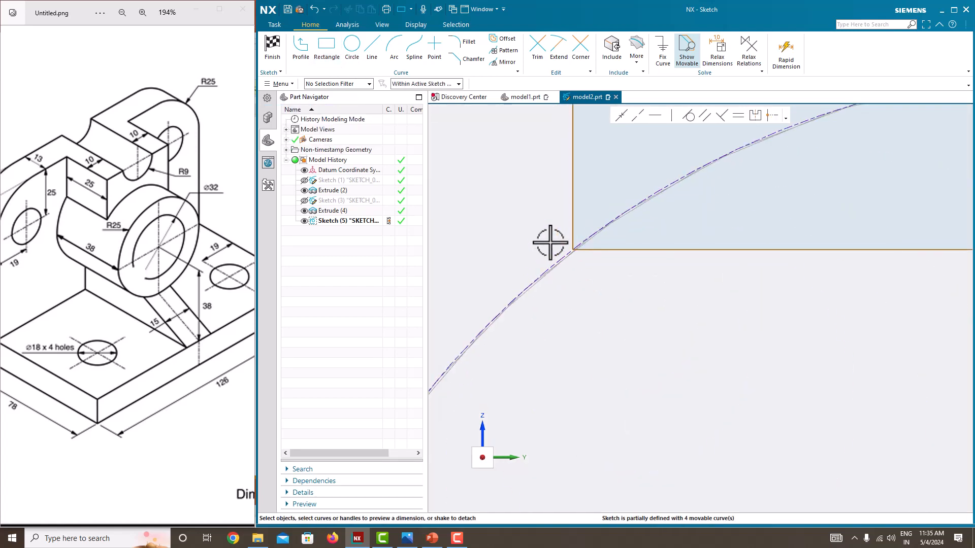
scroll(549, 241, down, 4)
scroll(624, 239, up, 3)
scroll(624, 239, up, 2)
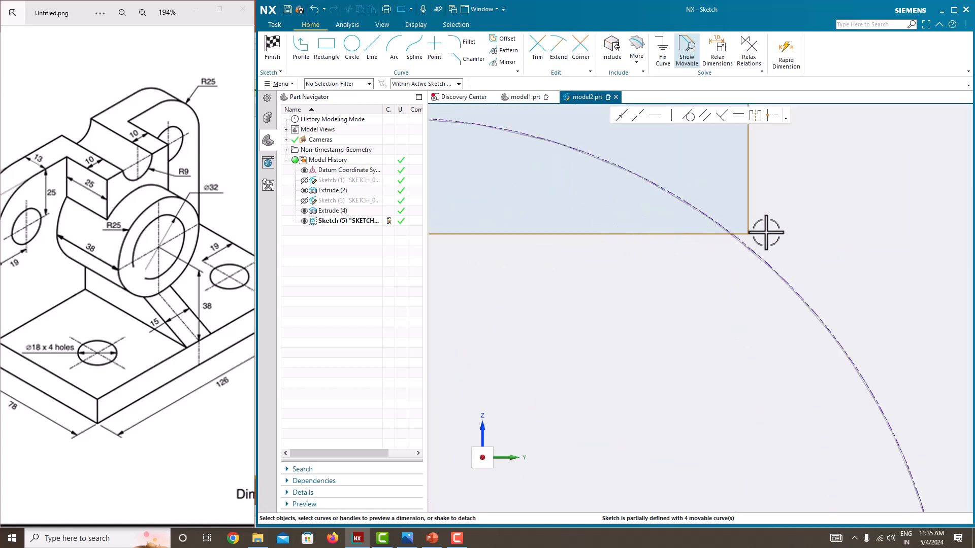
click(748, 233)
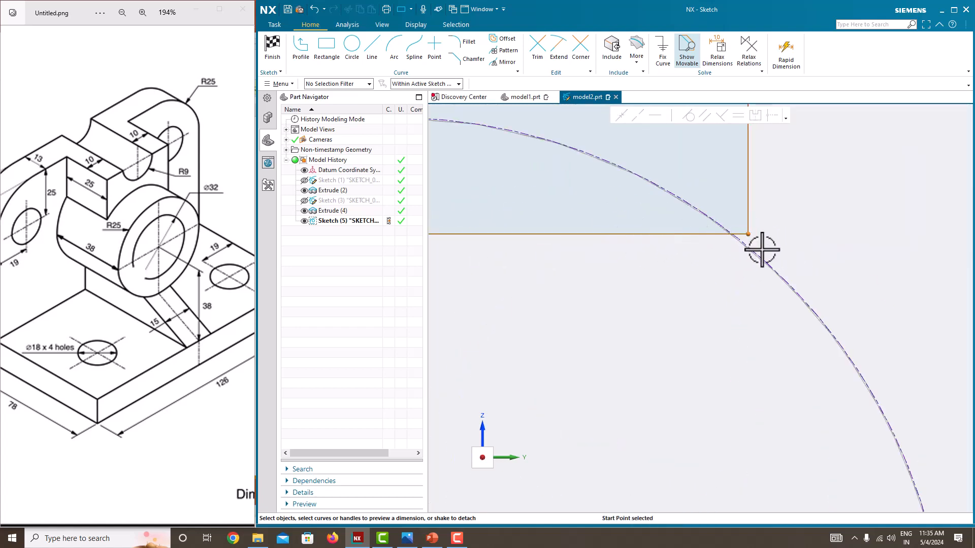
click(758, 249)
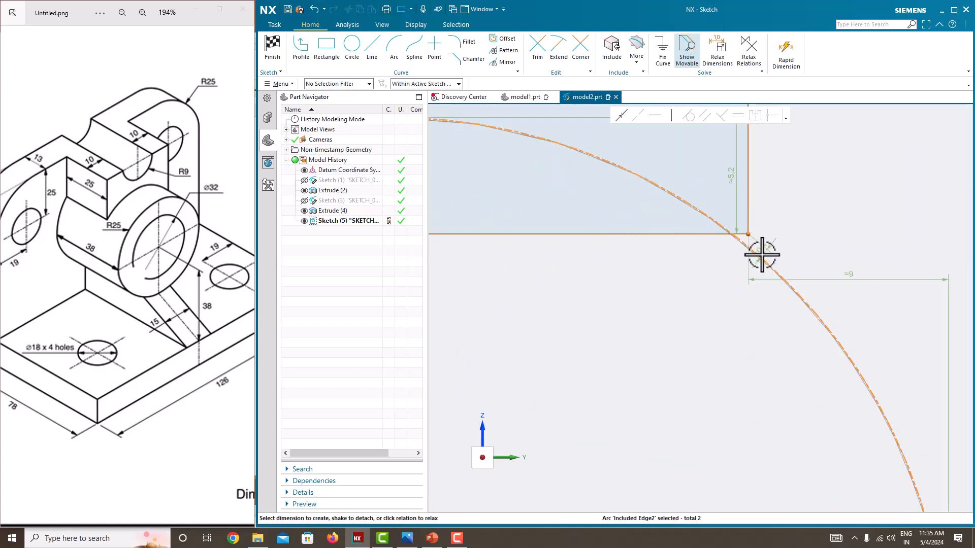
click(622, 116)
Dimension the rectangle's top edge and set its width to 38 mm.
scroll(736, 294, down, 3)
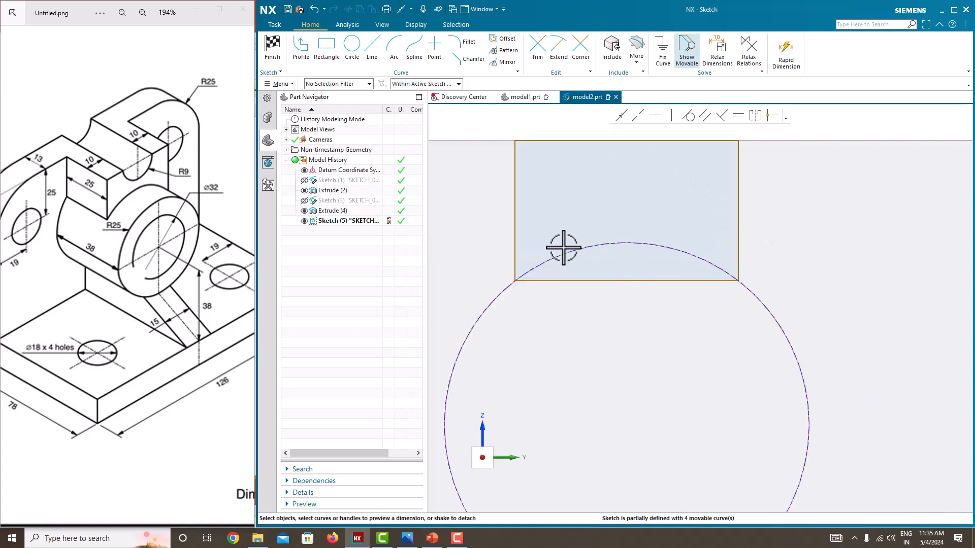
scroll(563, 248, down, 2)
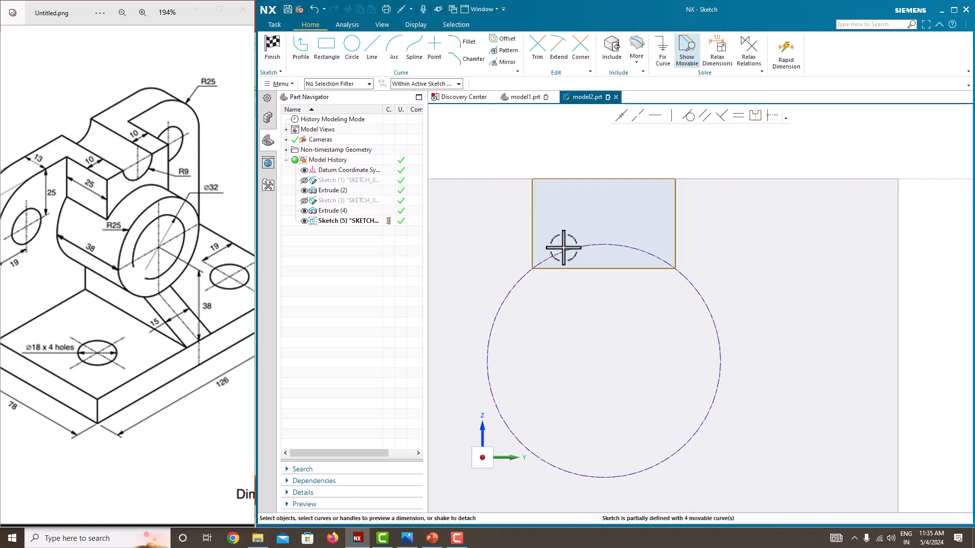
scroll(610, 226, down, 1)
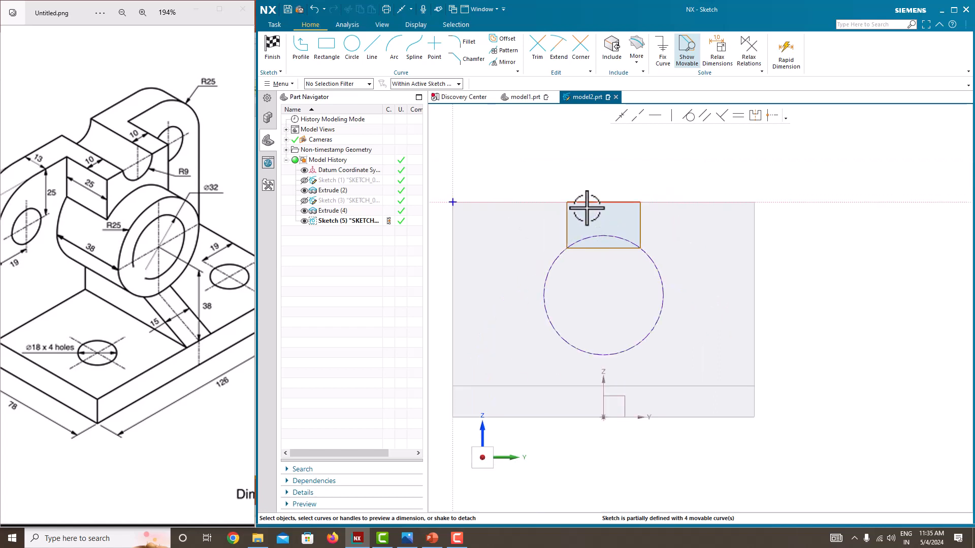
click(617, 198)
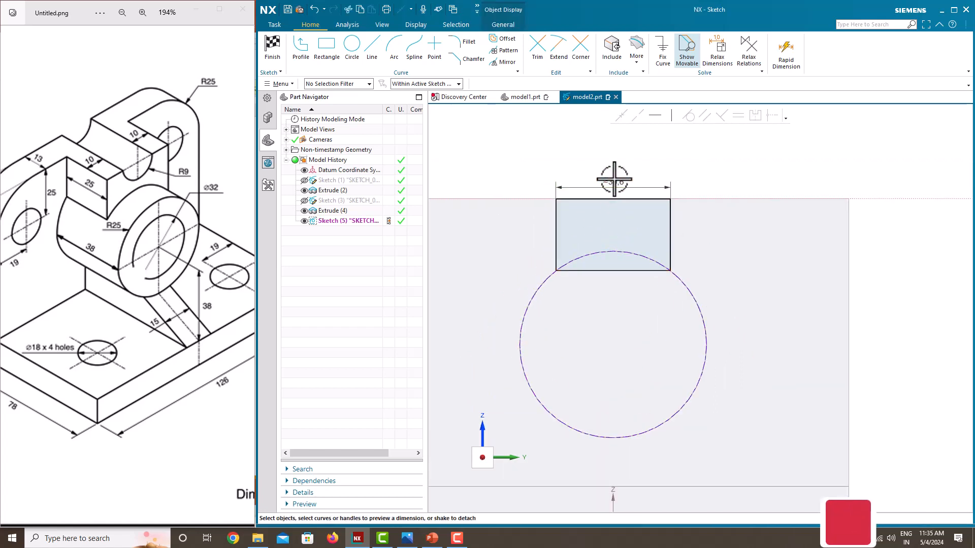
click(614, 179)
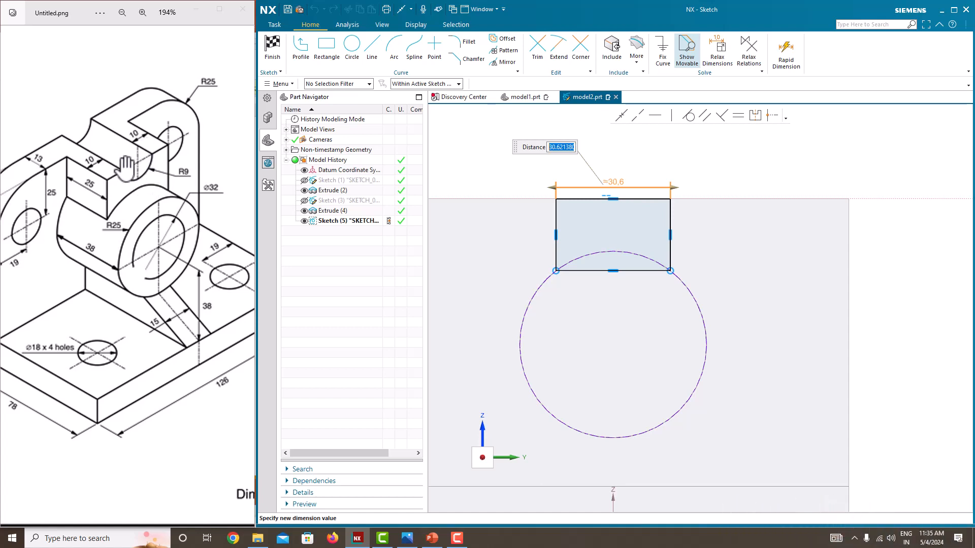
text(38)
key(Return)
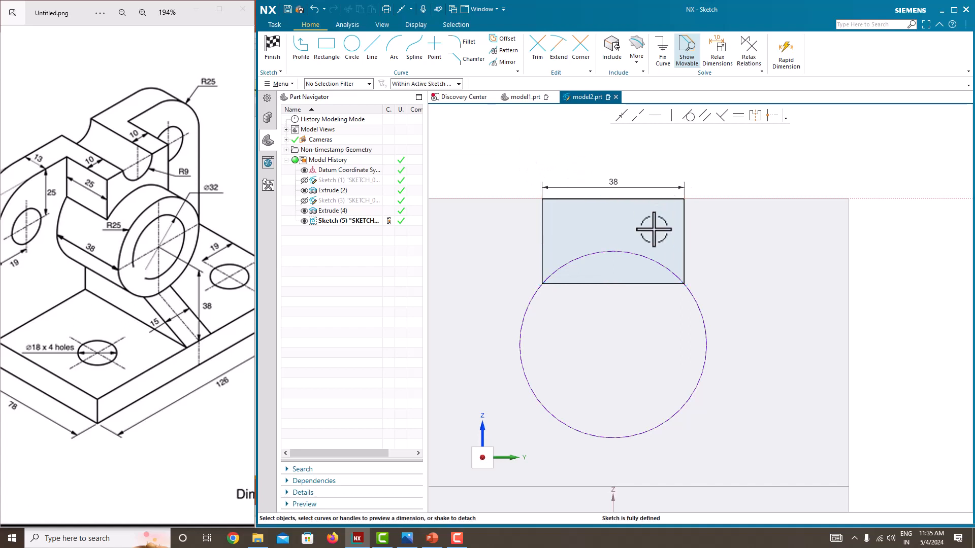
scroll(655, 262, down, 3)
scroll(631, 256, up, 1)
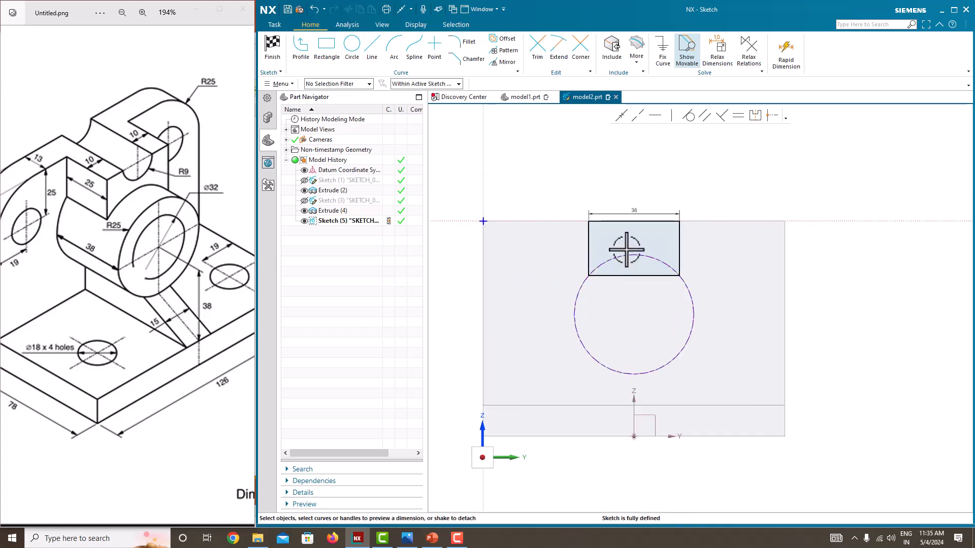
Finish the sketch and extrude the rectangle 25 mm above the cylindrical boss.
click(352, 50)
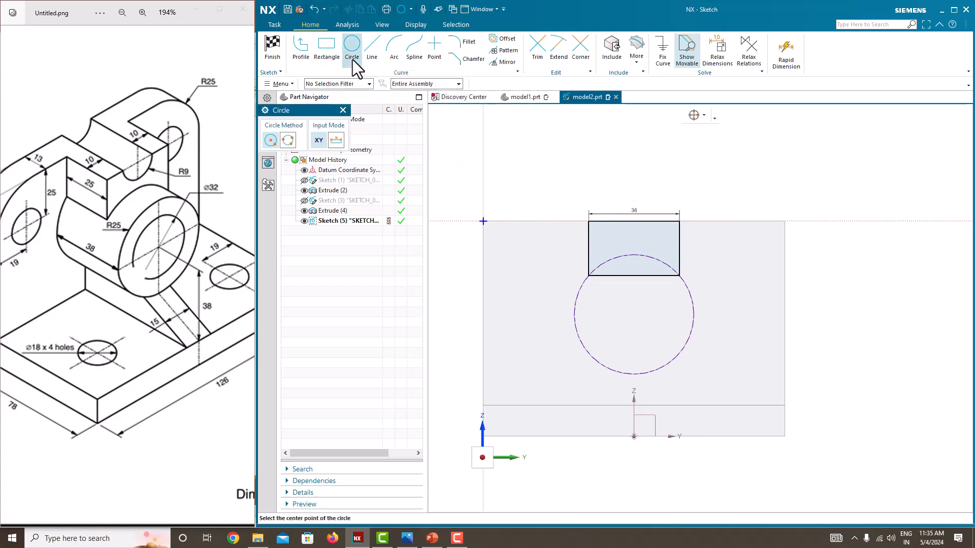
key(Escape)
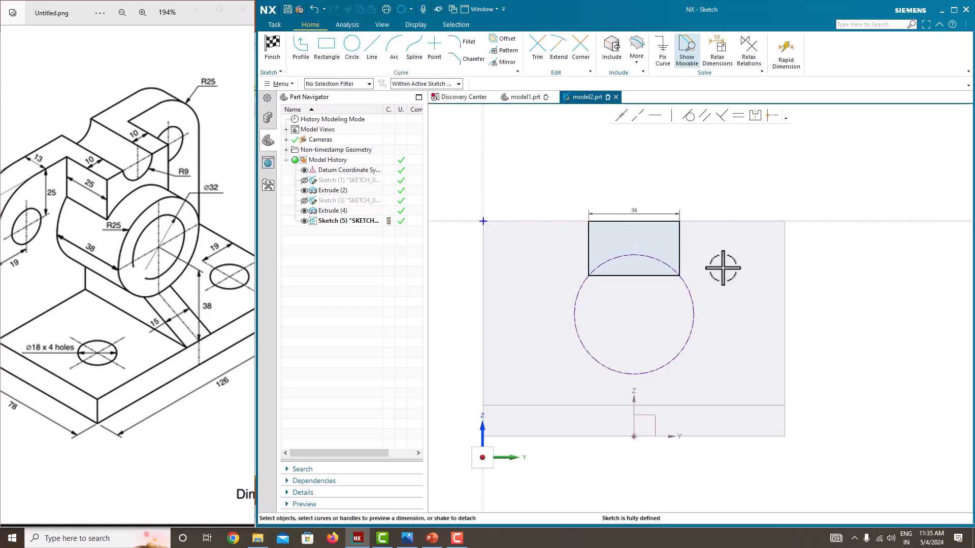
right_click(723, 268)
click(730, 276)
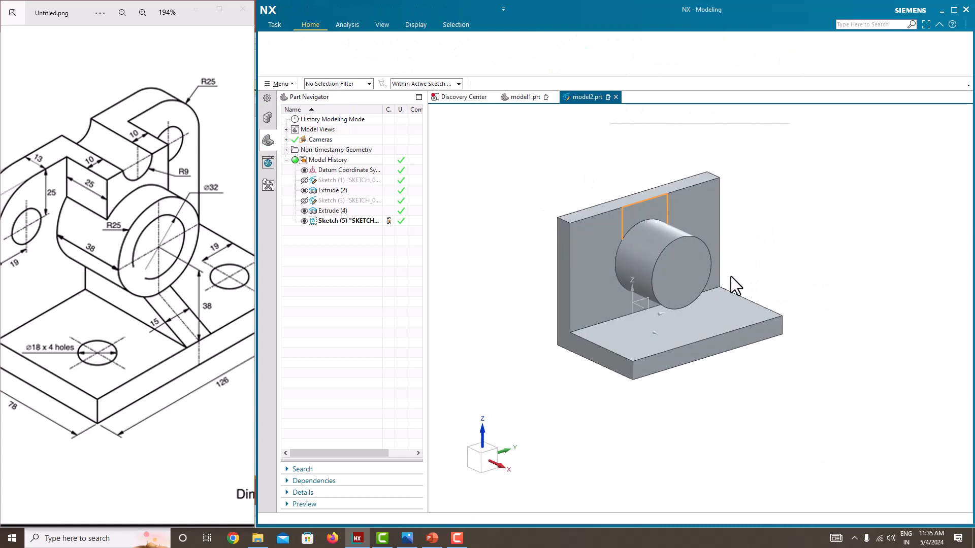
click(327, 56)
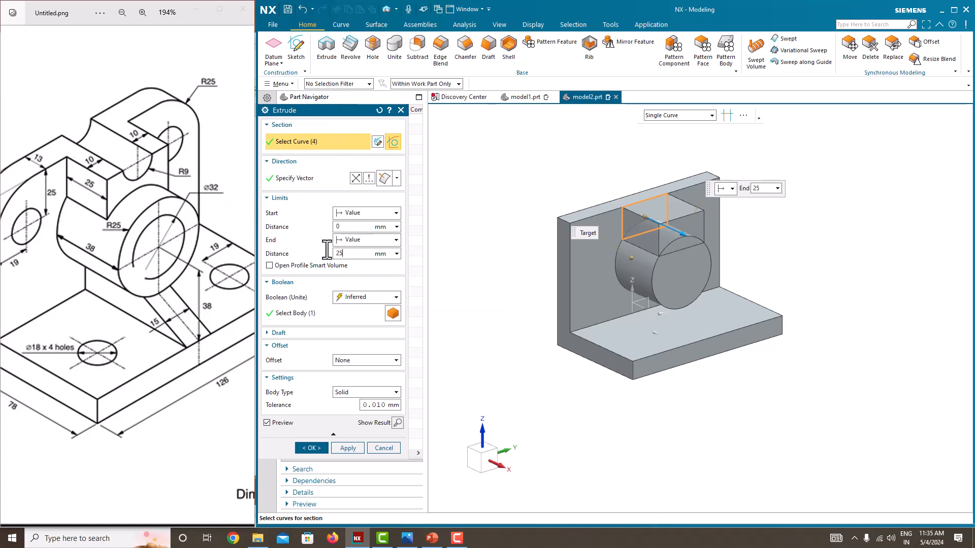
key(Return)
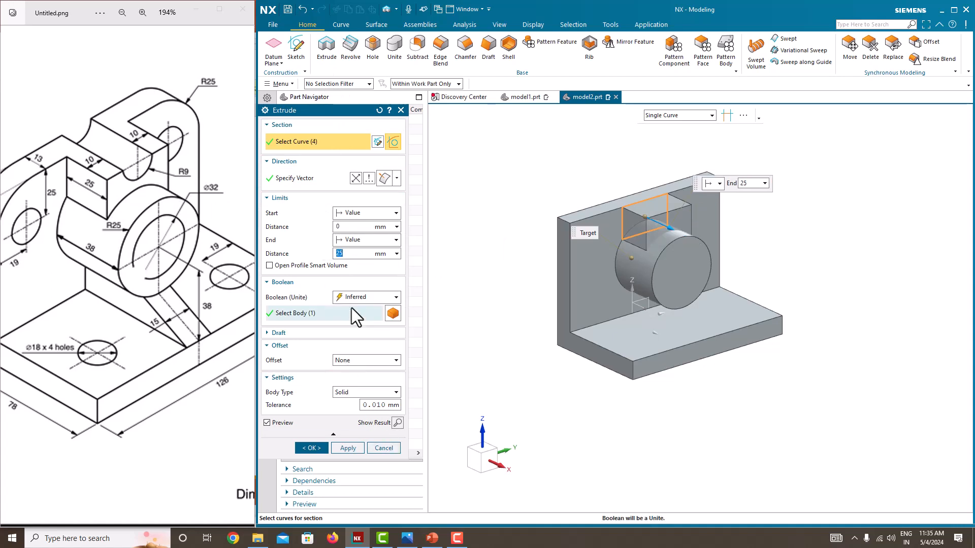
click(313, 448)
Create a new sketch on the Front principal plane through the middle of the bracket.
middle_drag(583, 305, 655, 311)
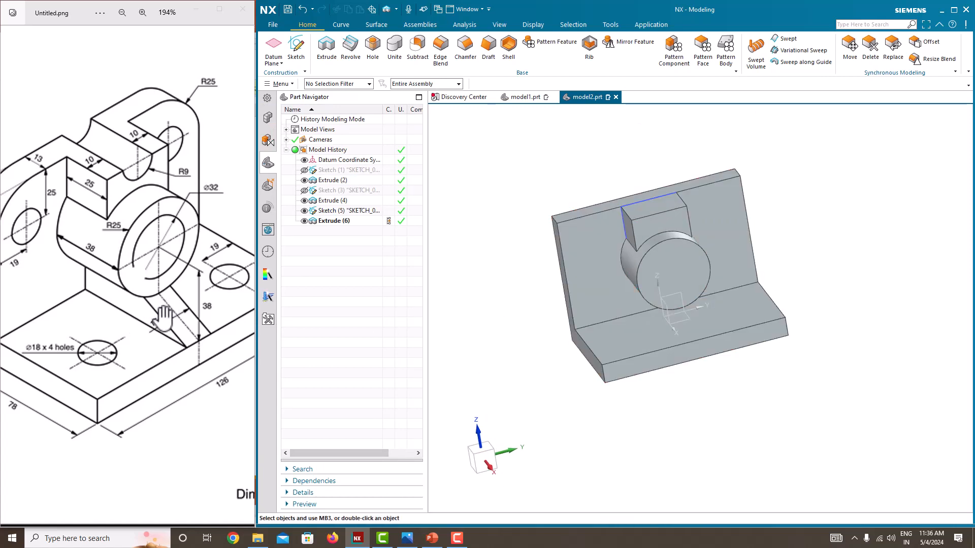
click(298, 51)
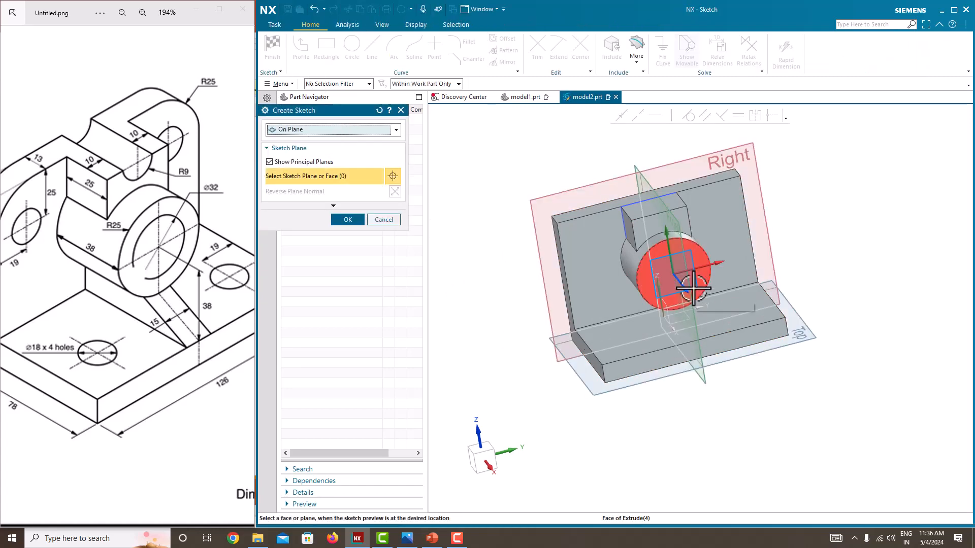
middle_drag(615, 342, 755, 298)
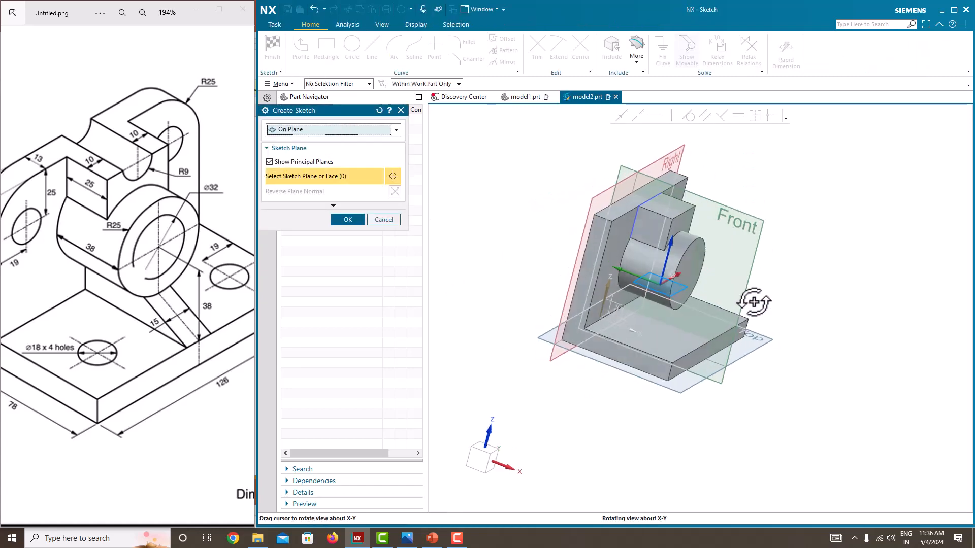
click(757, 222)
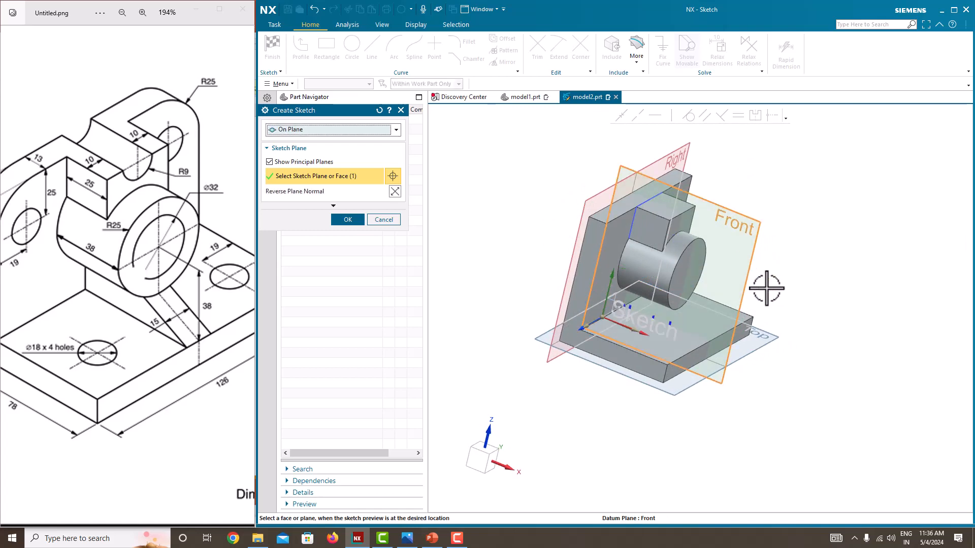
middle_drag(772, 290, 784, 309)
click(341, 217)
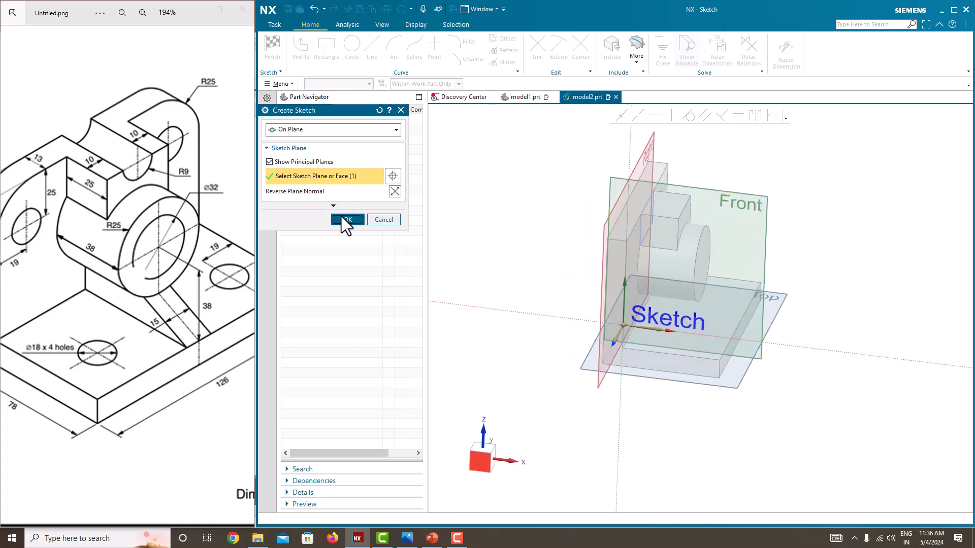
Sketch a sloped line about 29.5 mm long from the base's upper outer corner to near the boss's lower front corner.
scroll(756, 305, up, 4)
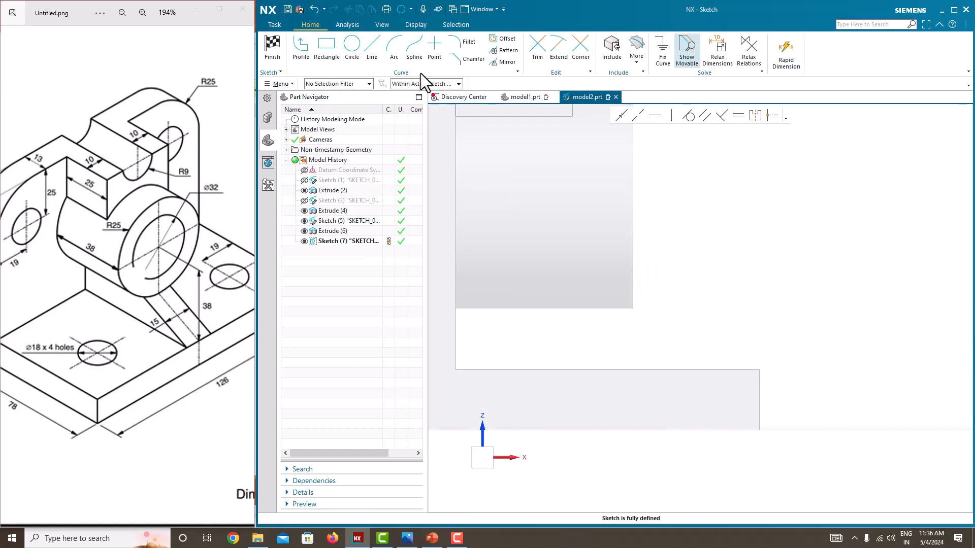
click(301, 48)
scroll(632, 308, up, 2)
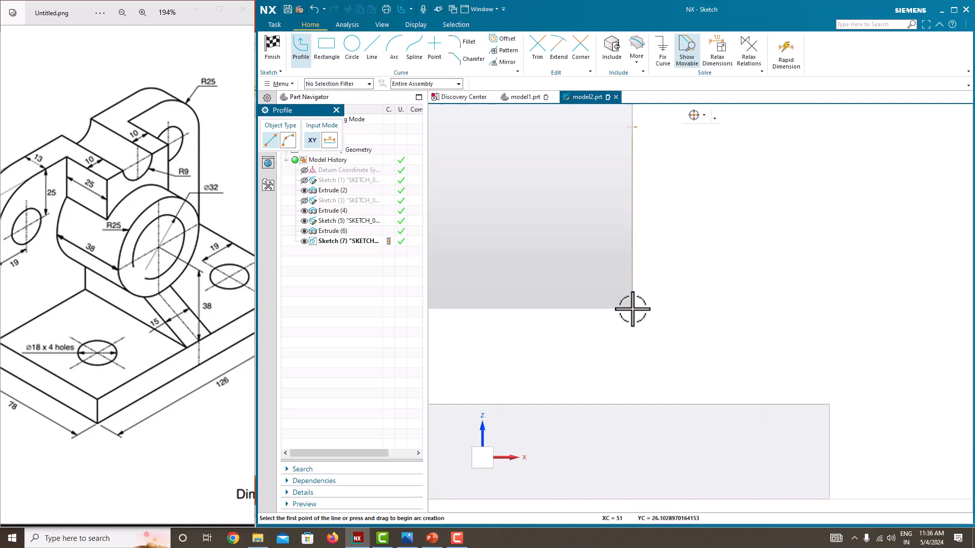
click(829, 405)
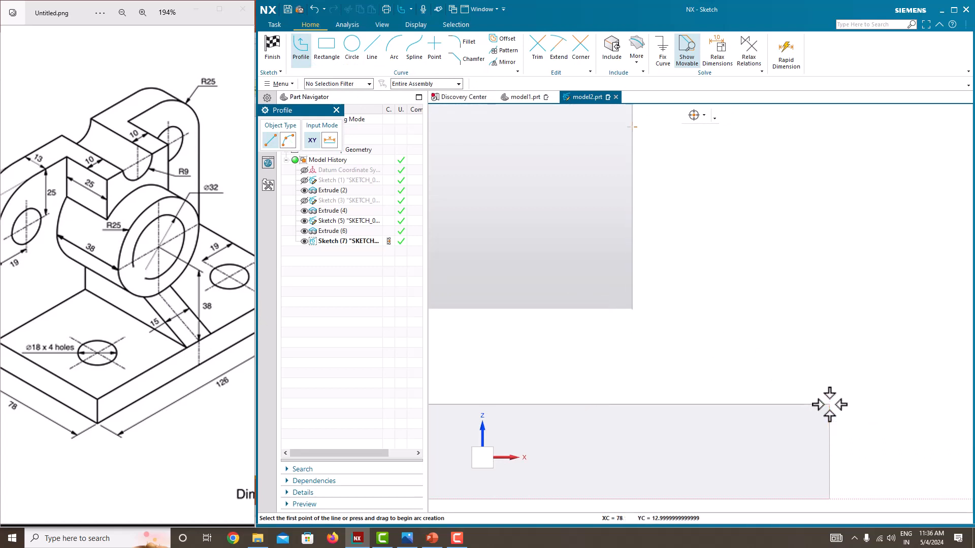
click(635, 309)
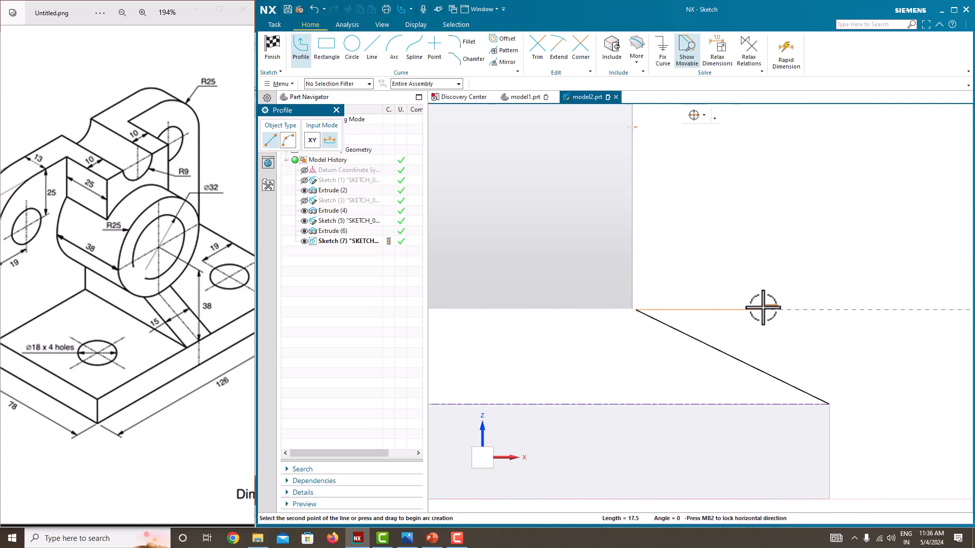
key(Escape)
key(Escape)
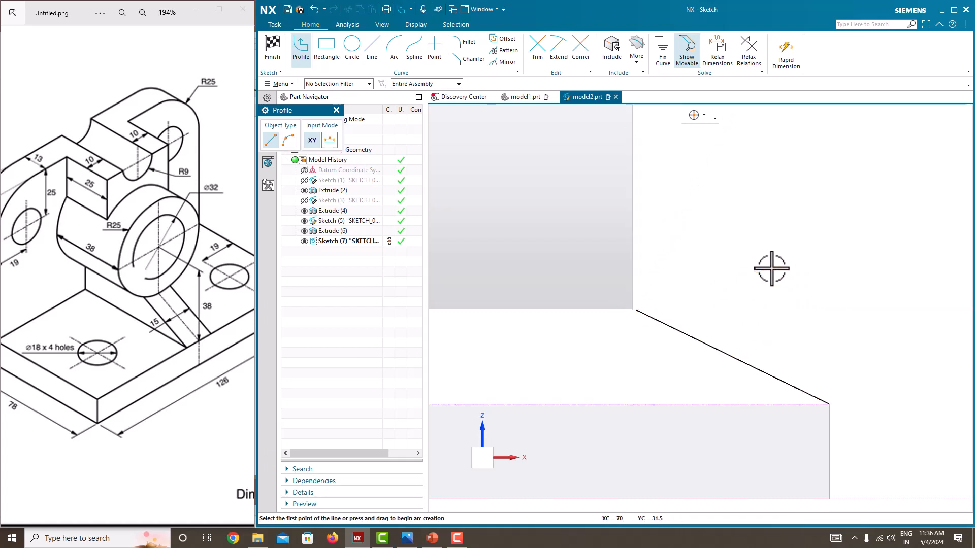
Dimension the sloped line's vertical height above the base and set it to 13 mm.
scroll(736, 293, down, 2)
click(679, 320)
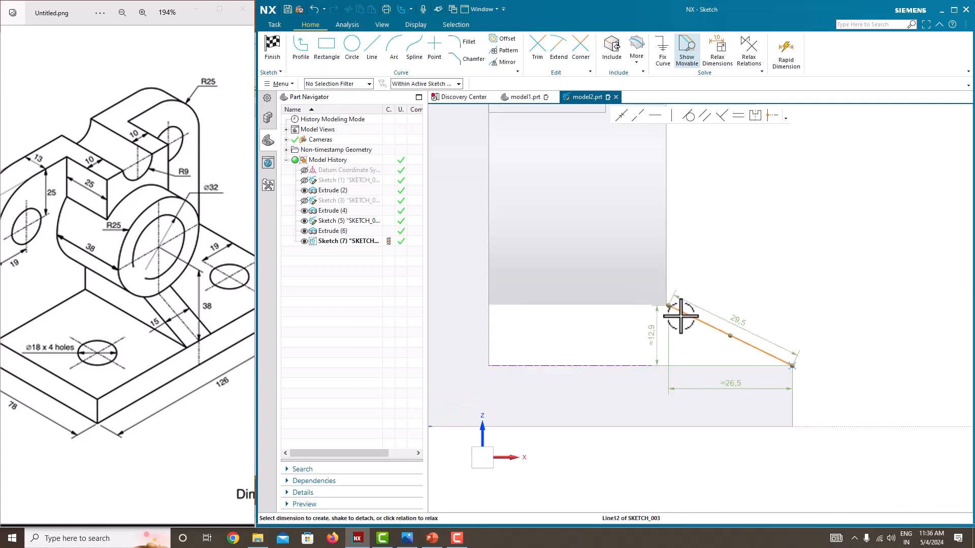
click(658, 328)
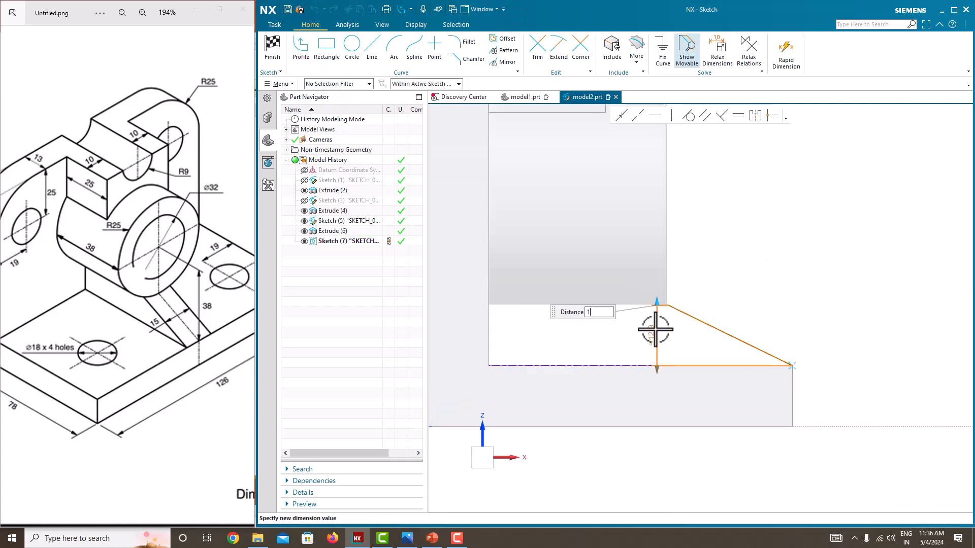
key(Return)
Dimension the sloped line's horizontal span and set it to 78-38-13, using the sizes in the reference drawing.
scroll(642, 289, up, 2)
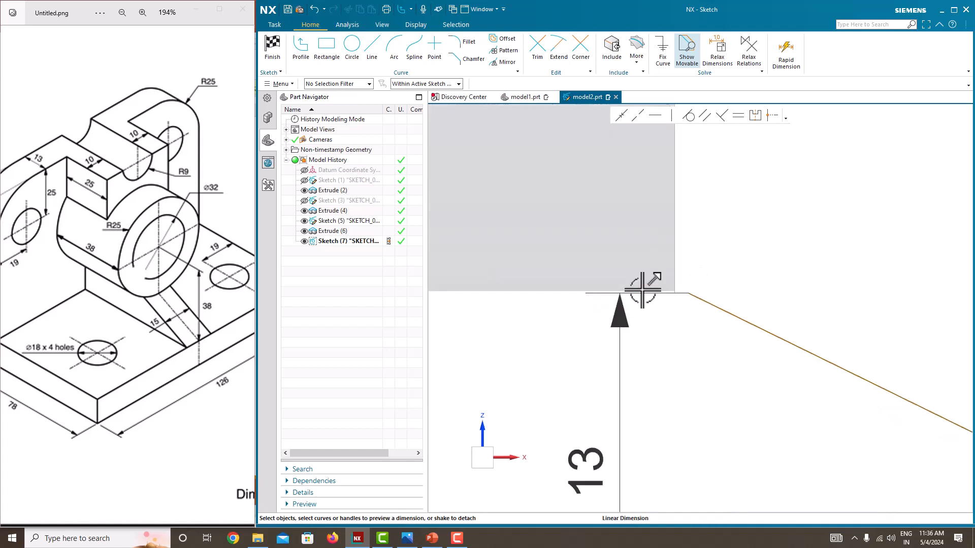
scroll(642, 288, down, 1)
click(744, 334)
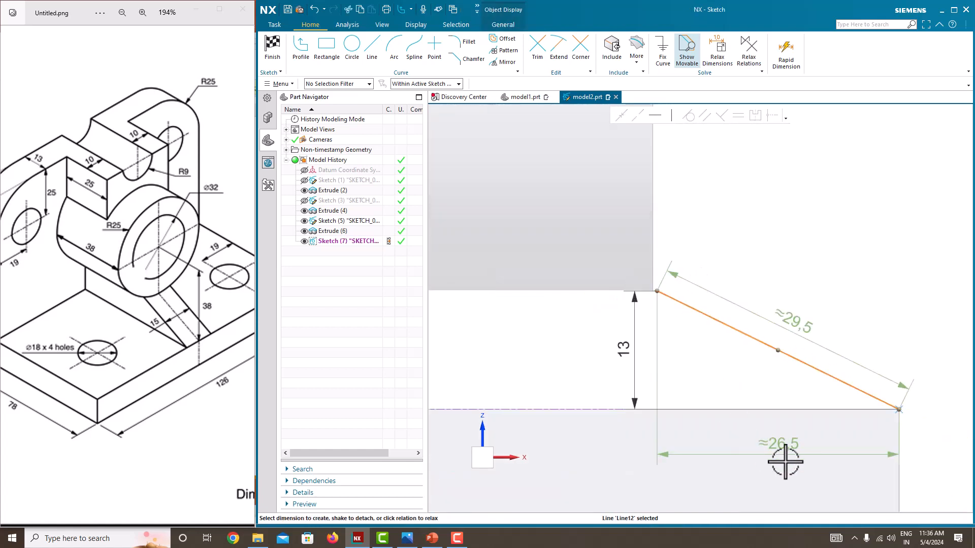
click(775, 452)
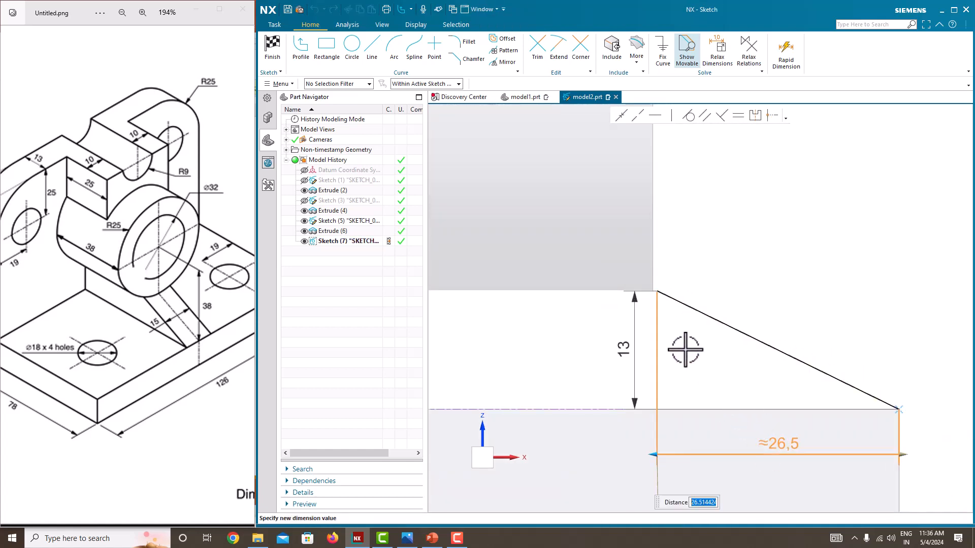
scroll(678, 344, down, 2)
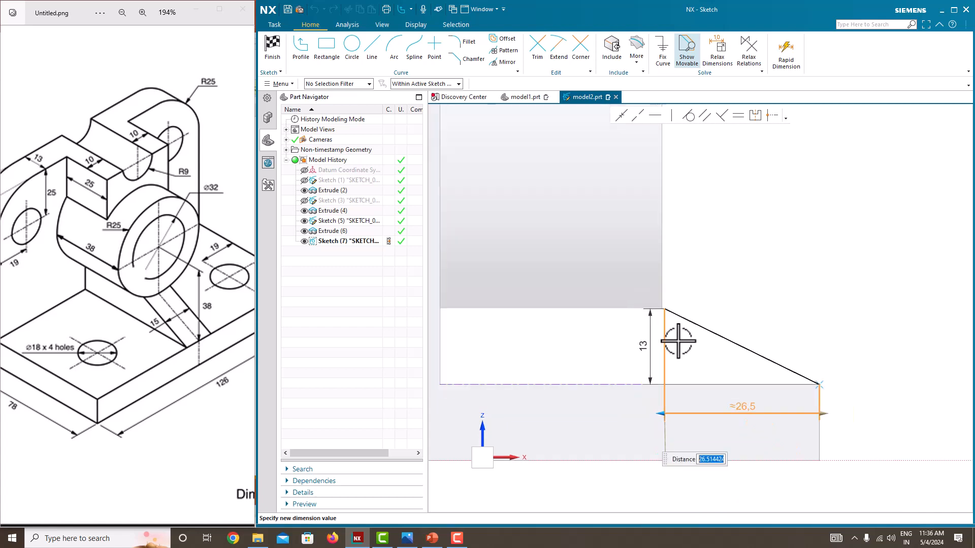
scroll(49, 378, down, 4)
scroll(50, 378, up, 3)
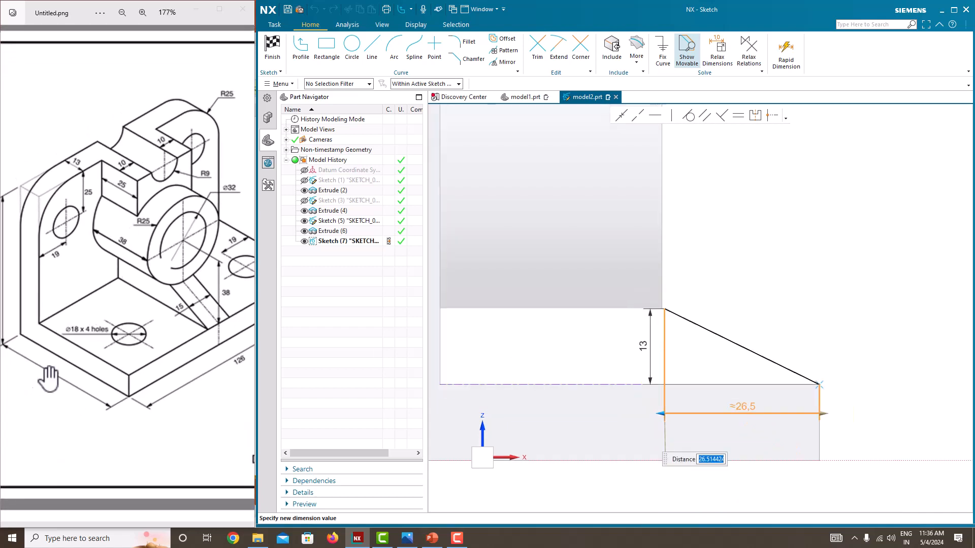
scroll(49, 378, down, 2)
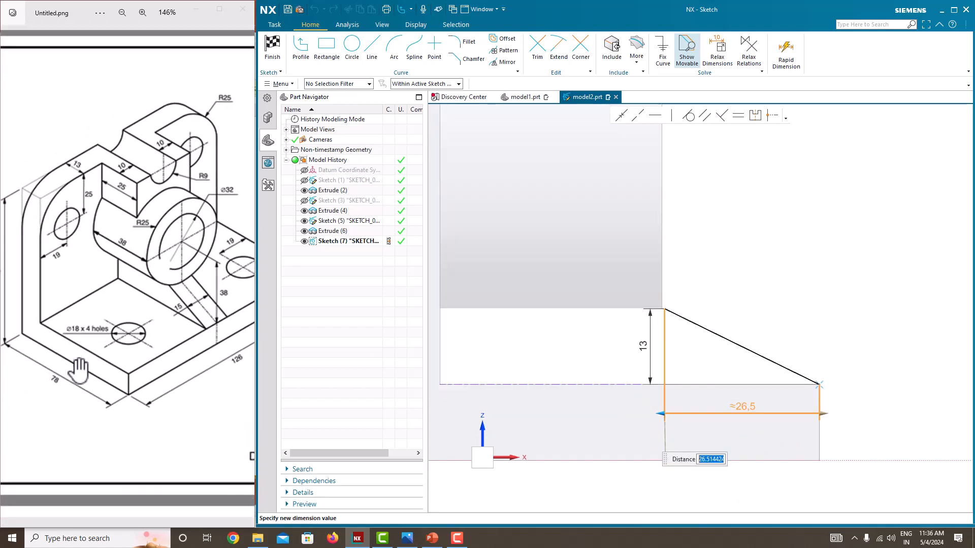
scroll(65, 389, up, 1)
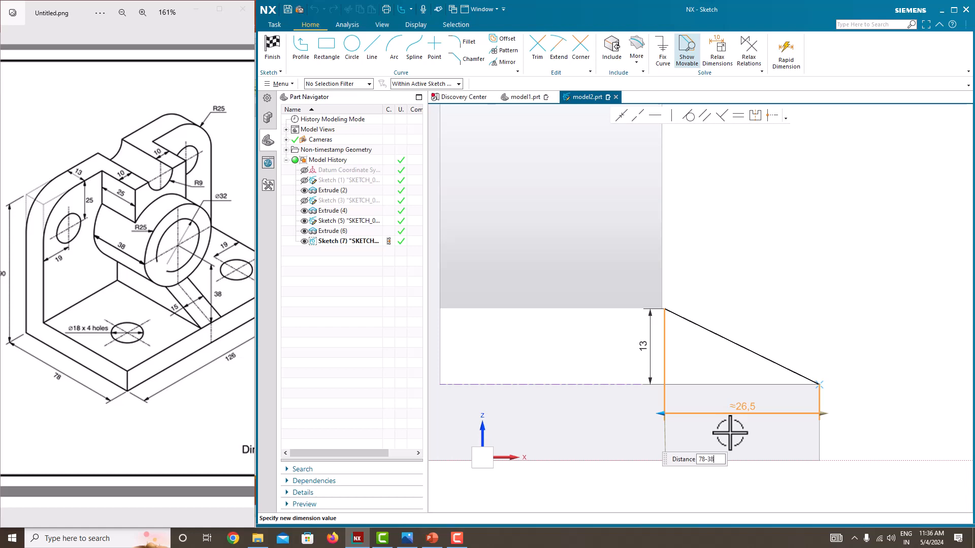
key(Return)
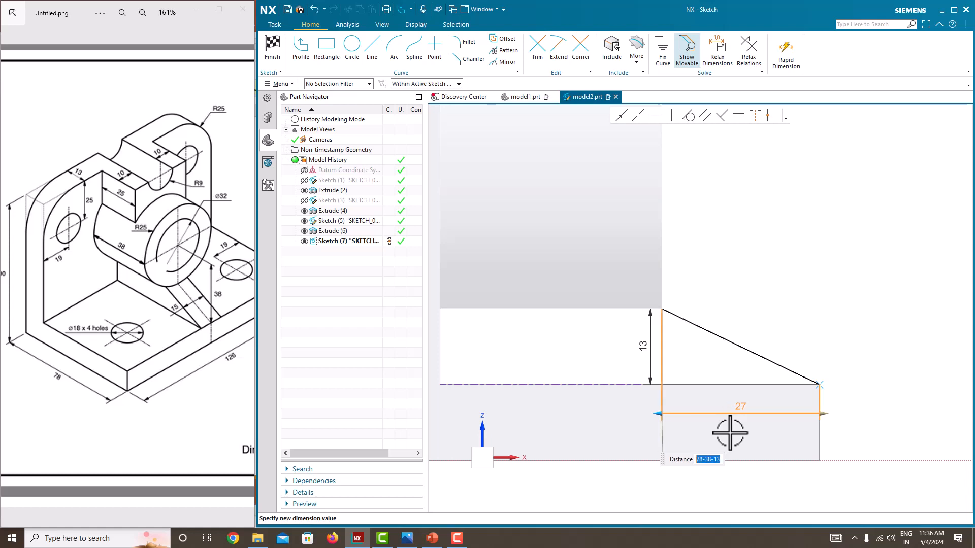
click(795, 320)
scroll(681, 337, up, 5)
scroll(669, 306, down, 4)
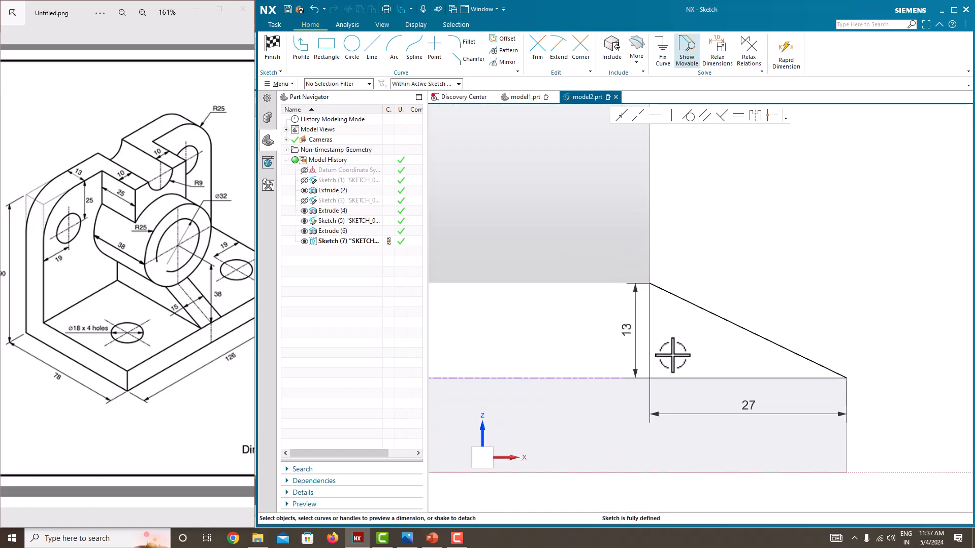
Finish the sketch and create a symmetric 15 mm thick rib from the sloped line, parallel to the section plane and combined with the body.
right_click(713, 235)
click(720, 239)
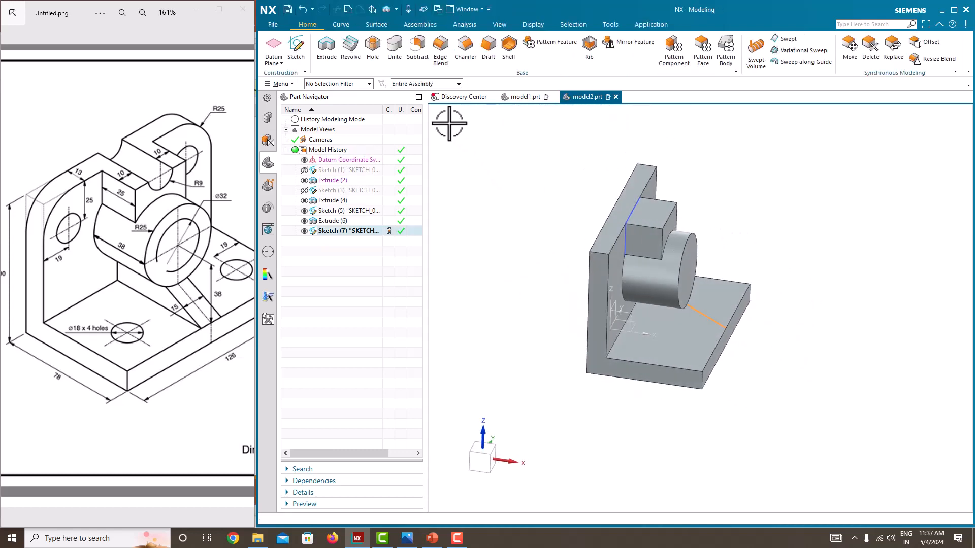
click(590, 46)
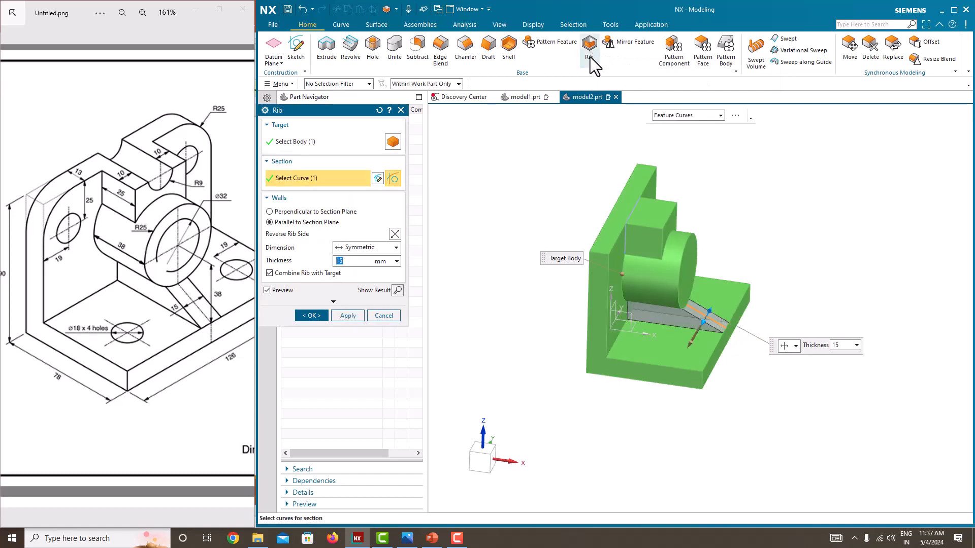
scroll(663, 311, up, 3)
mouse_move(663, 311)
middle_down()
mouse_move(635, 285)
mouse_move(632, 307)
mouse_move(621, 302)
mouse_move(652, 290)
mouse_move(644, 309)
middle_up()
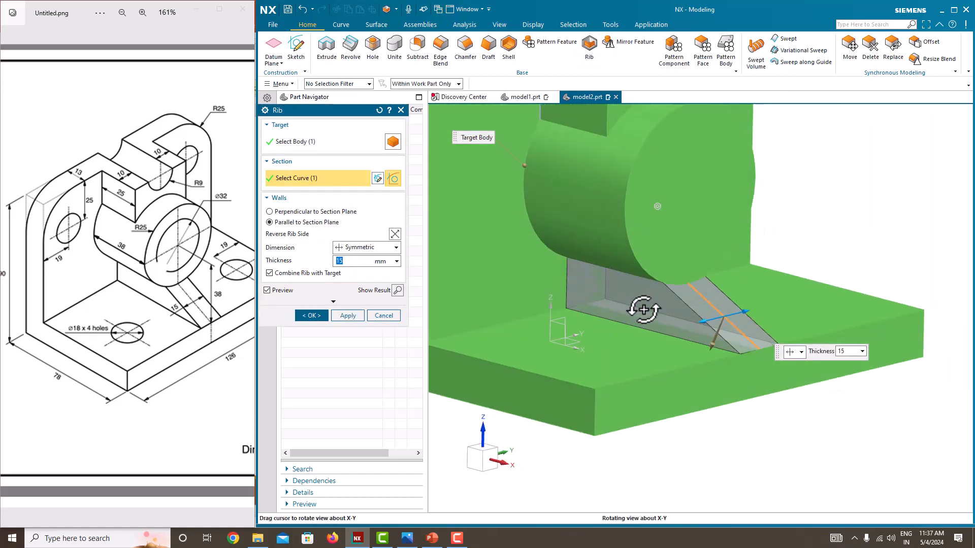
scroll(665, 275, up, 5)
scroll(671, 274, down, 3)
middle_drag(672, 270, 718, 246)
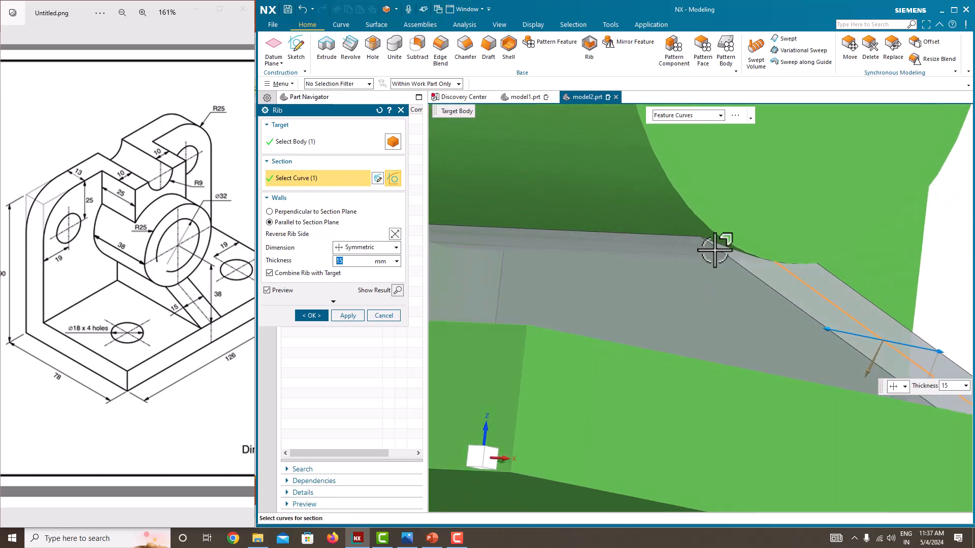
scroll(757, 257, up, 3)
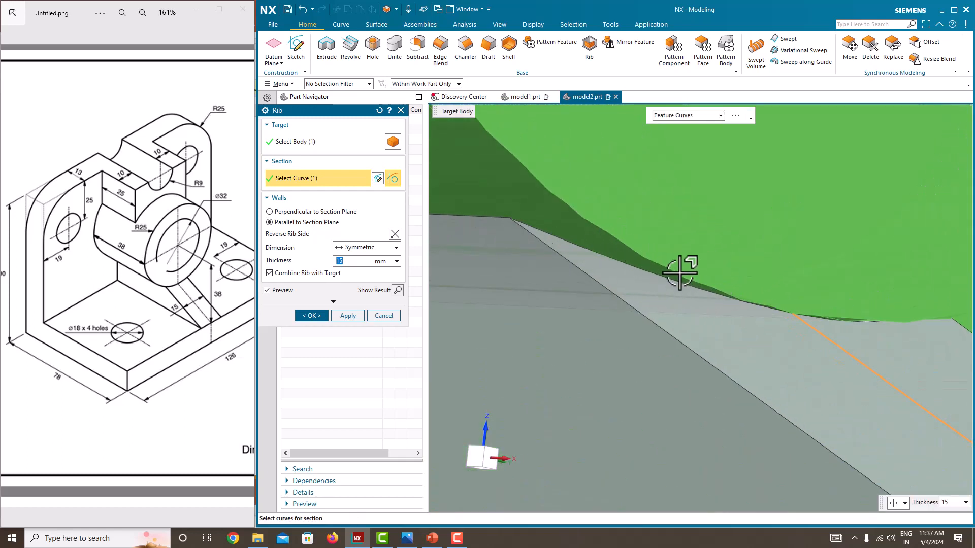
scroll(696, 294, down, 4)
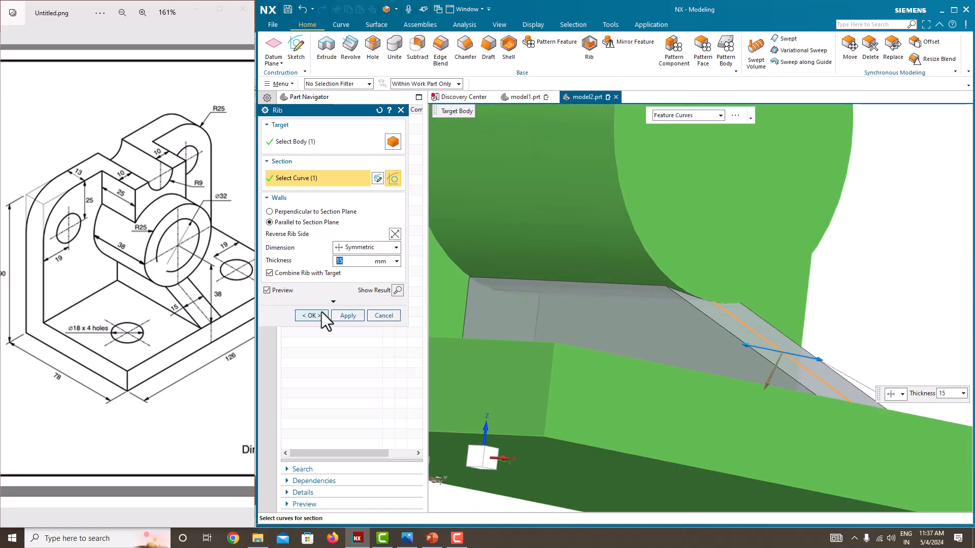
click(311, 316)
Inspect where the rib meets the cylindrical boss, and delete the rib feature.
middle_drag(446, 327, 616, 324)
scroll(672, 321, up, 5)
scroll(672, 322, up, 2)
scroll(571, 312, up, 4)
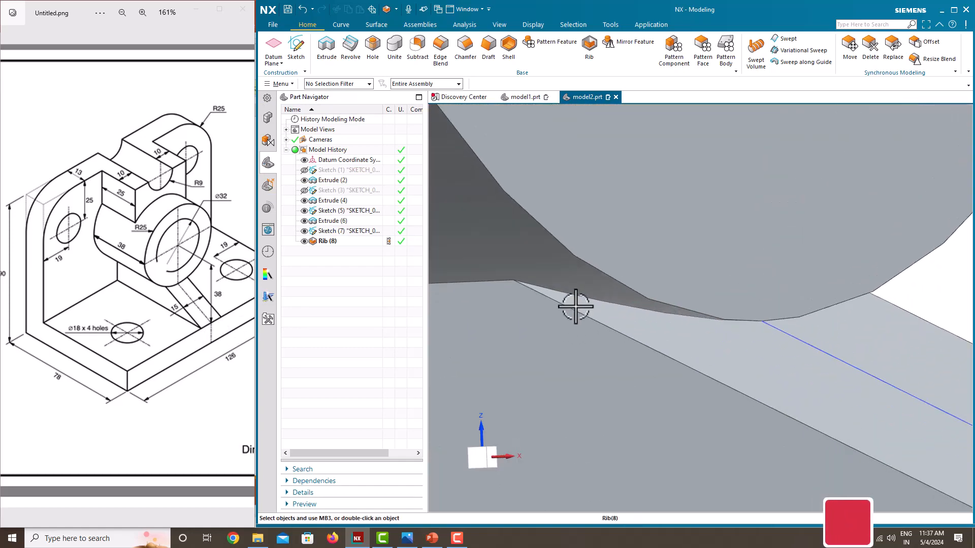
scroll(576, 307, down, 5)
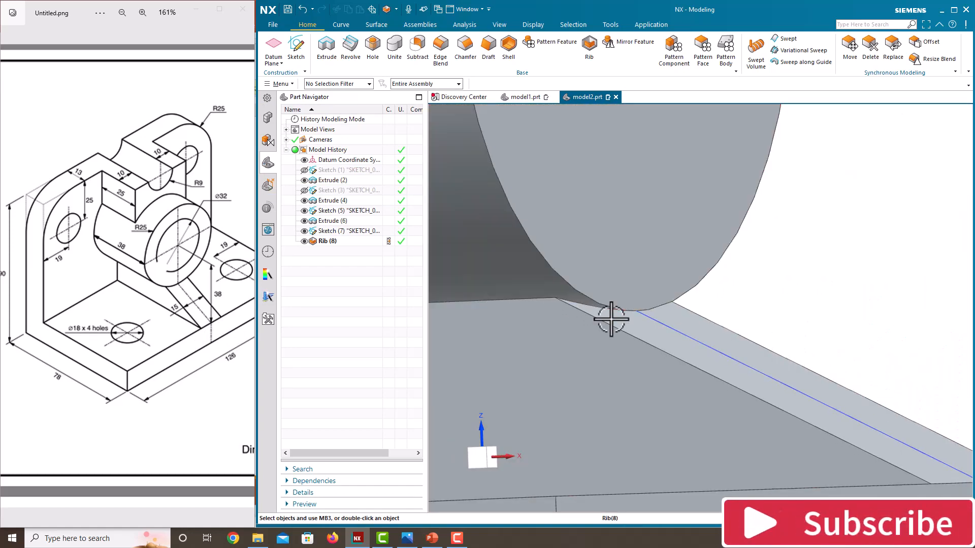
scroll(615, 322, down, 5)
middle_drag(616, 322, 604, 305)
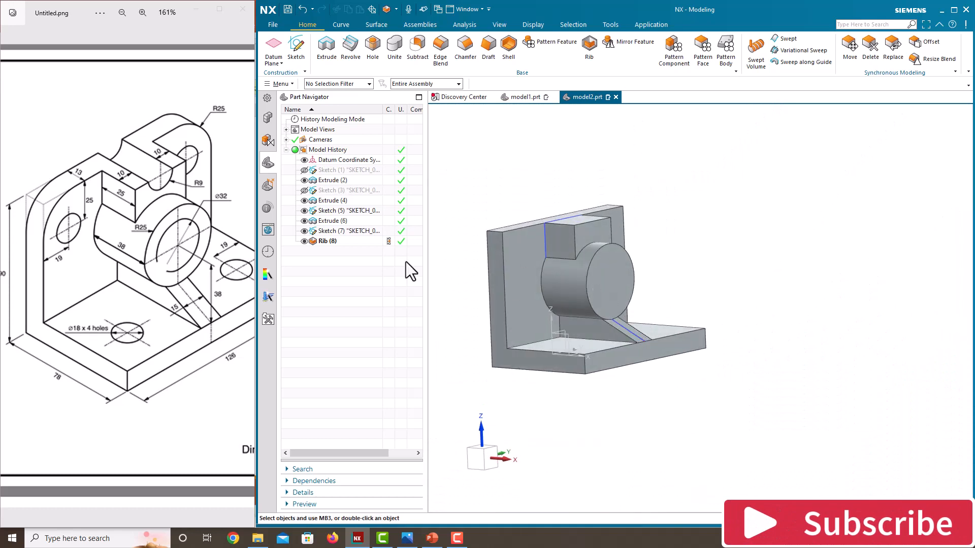
click(340, 245)
key(Delete)
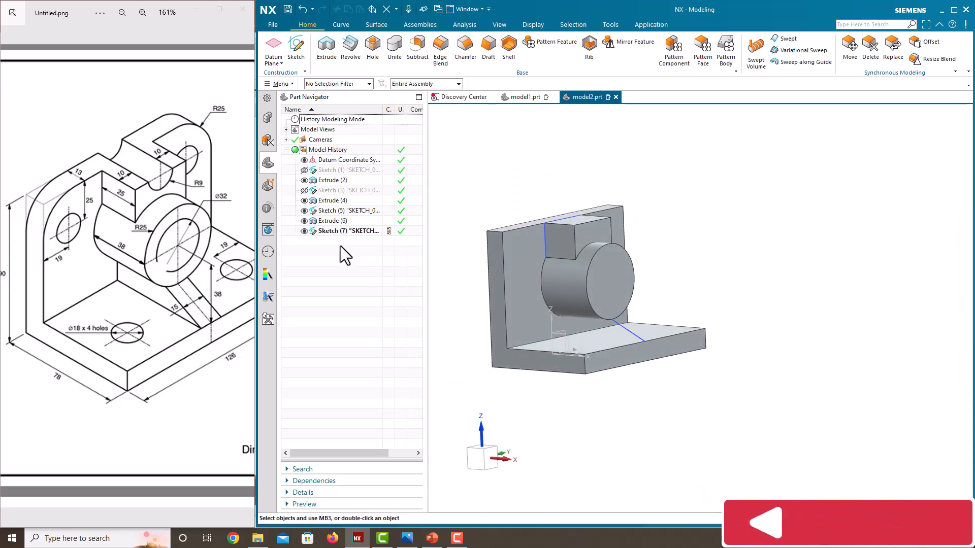
Reopen the sloped line's sketch for editing and draw a short vertical line from the slope's upper end up the boss's front face.
right_click(337, 229)
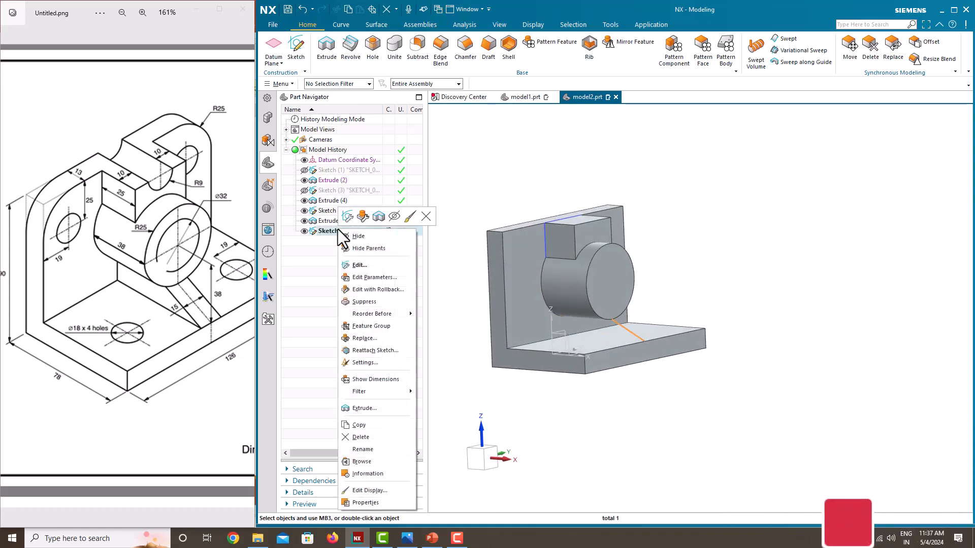
click(355, 264)
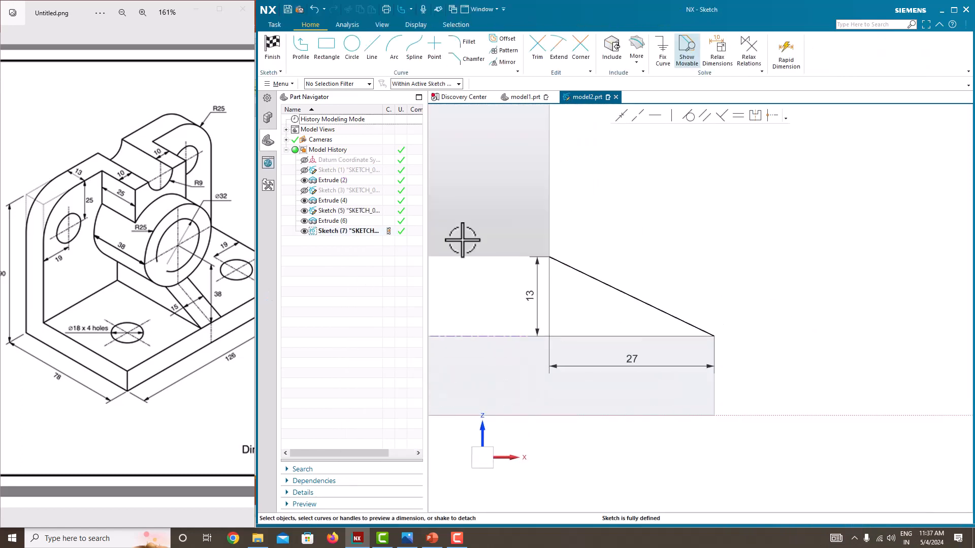
click(371, 57)
scroll(629, 283, down, 3)
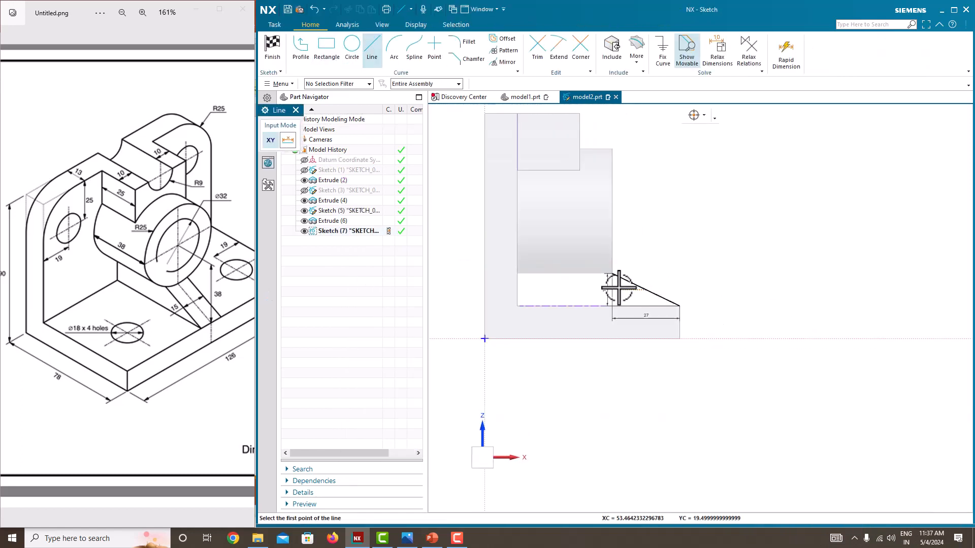
scroll(609, 268, up, 4)
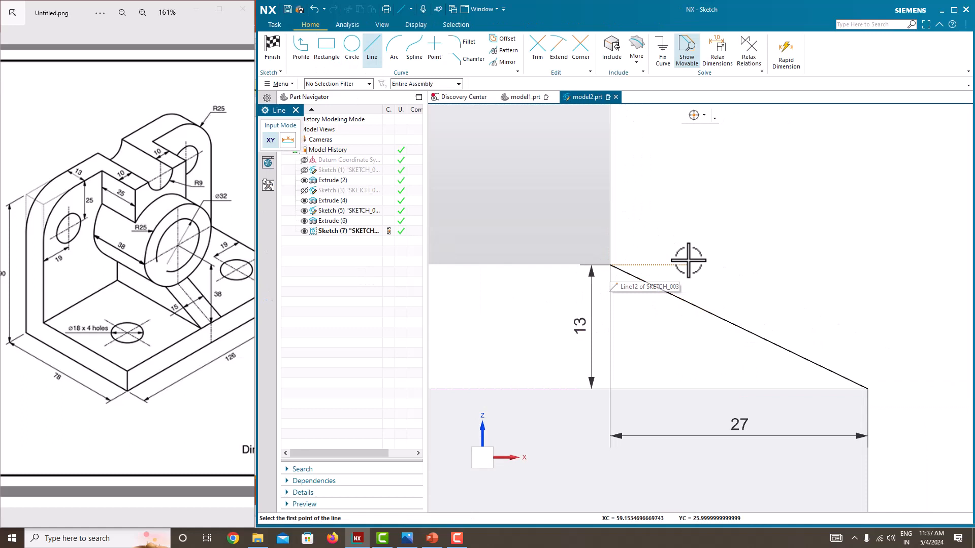
click(610, 265)
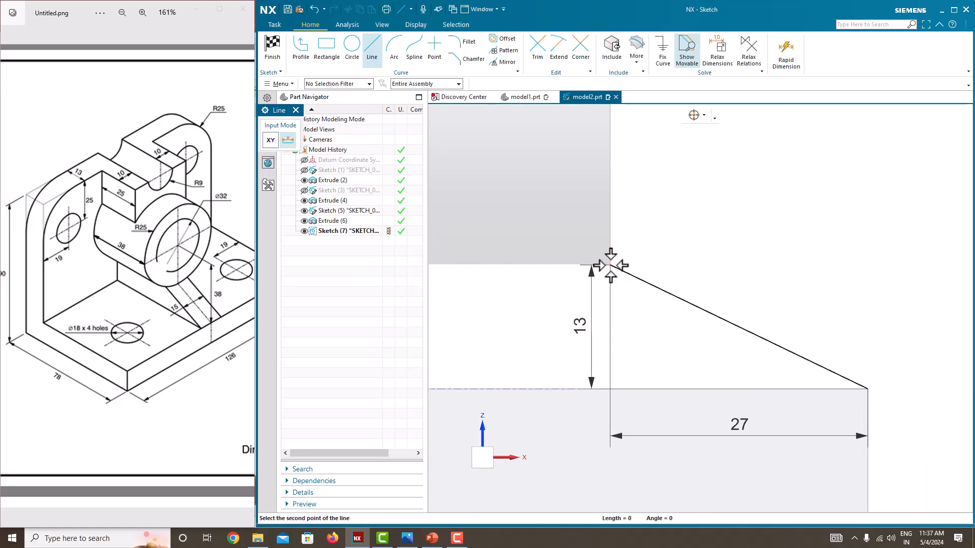
click(610, 210)
Close the rib outline with a profile across the boss to the upright wall, down about 18.6 mm, and along the base to the slope's lower end.
scroll(634, 253, down, 4)
click(301, 49)
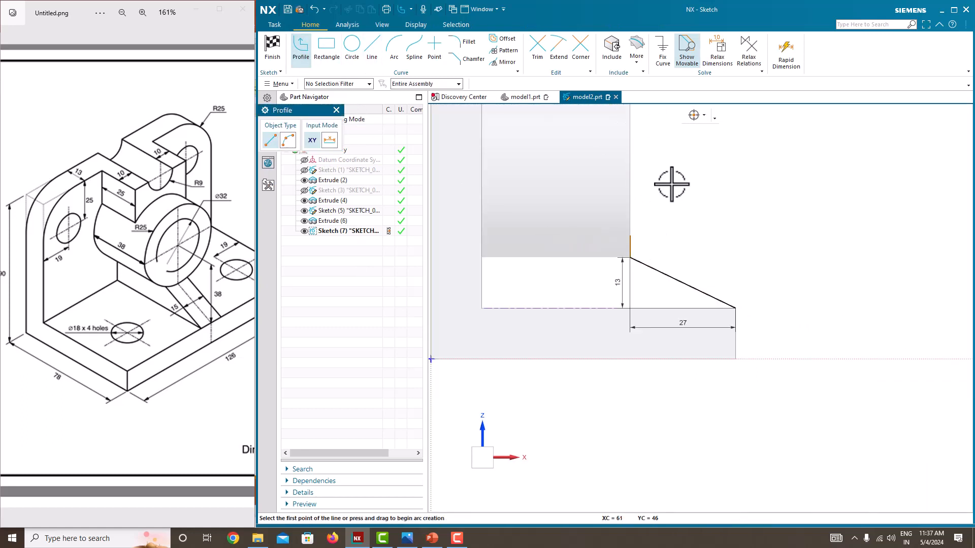
click(630, 236)
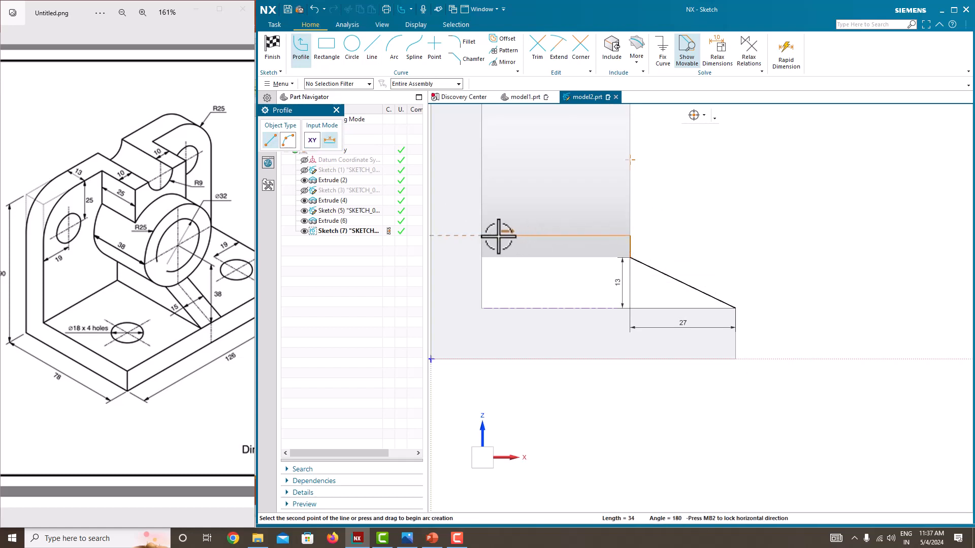
click(482, 236)
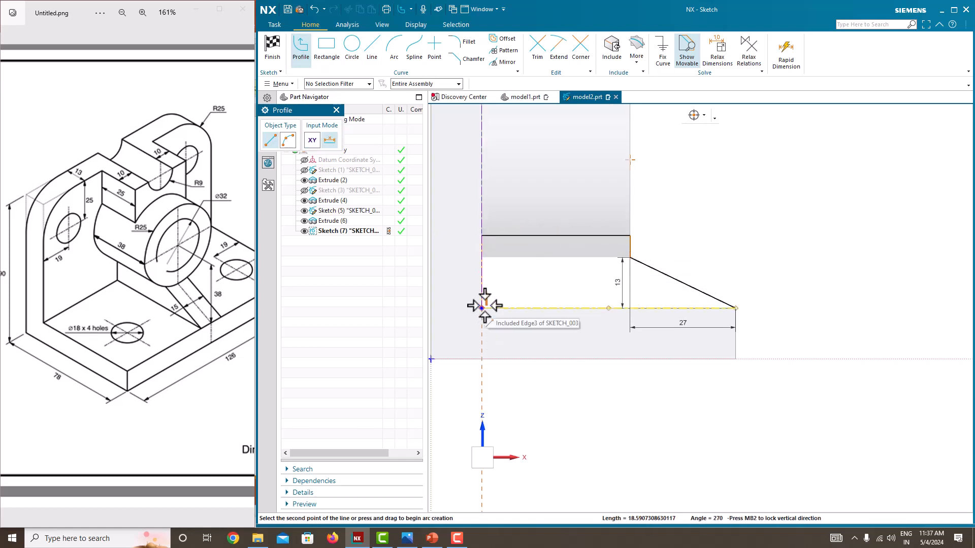
click(481, 308)
click(735, 308)
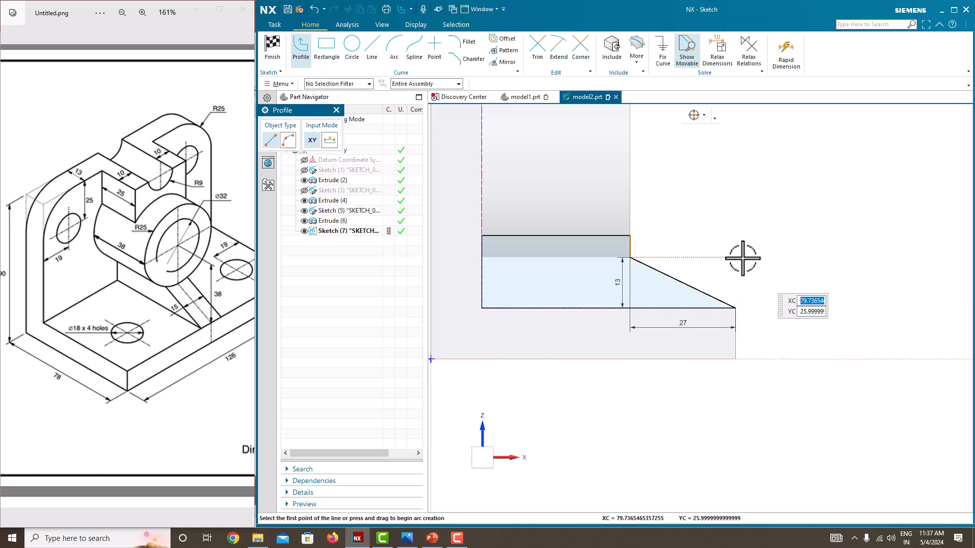
Dimension the short vertical line above the slope's upper end to 6 mm and finish the rib sketch.
key(Escape)
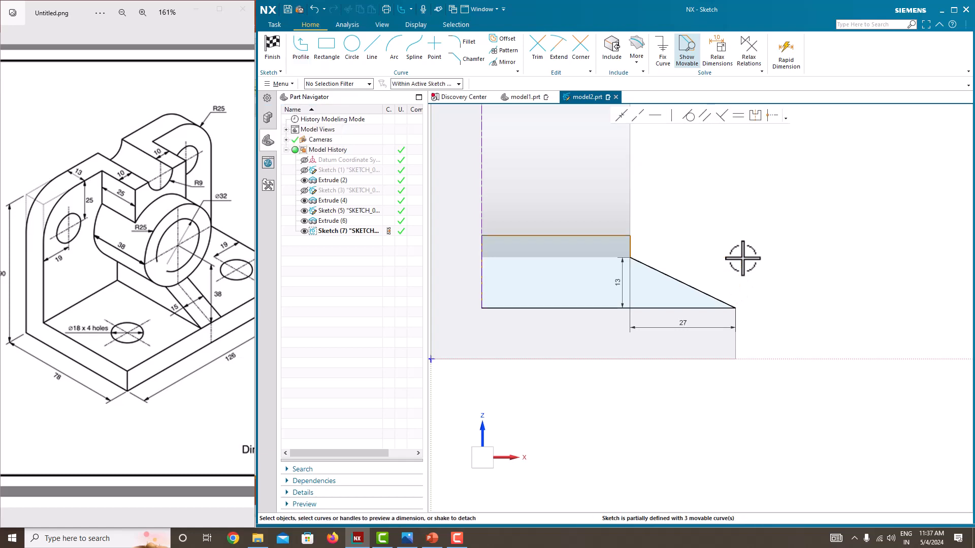
click(631, 246)
double_click(650, 246)
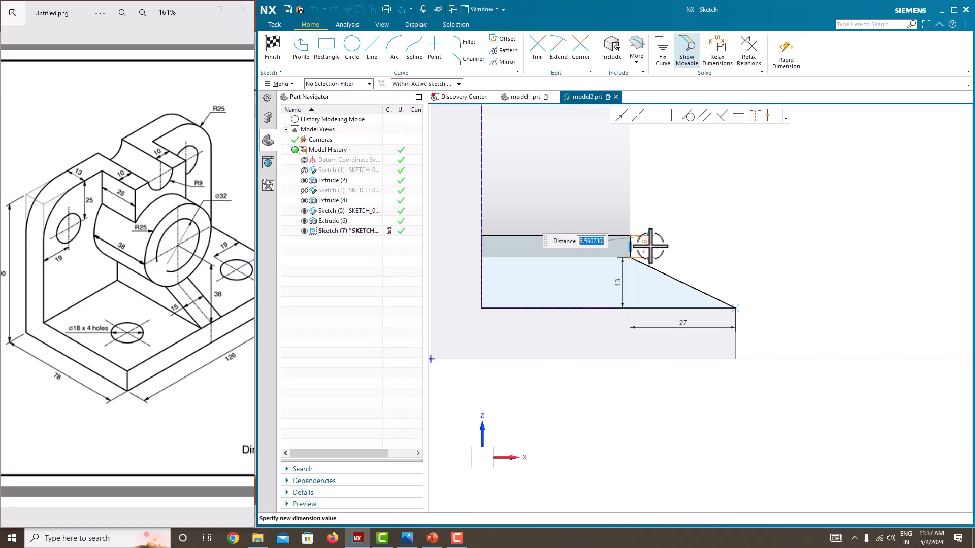
key(Return)
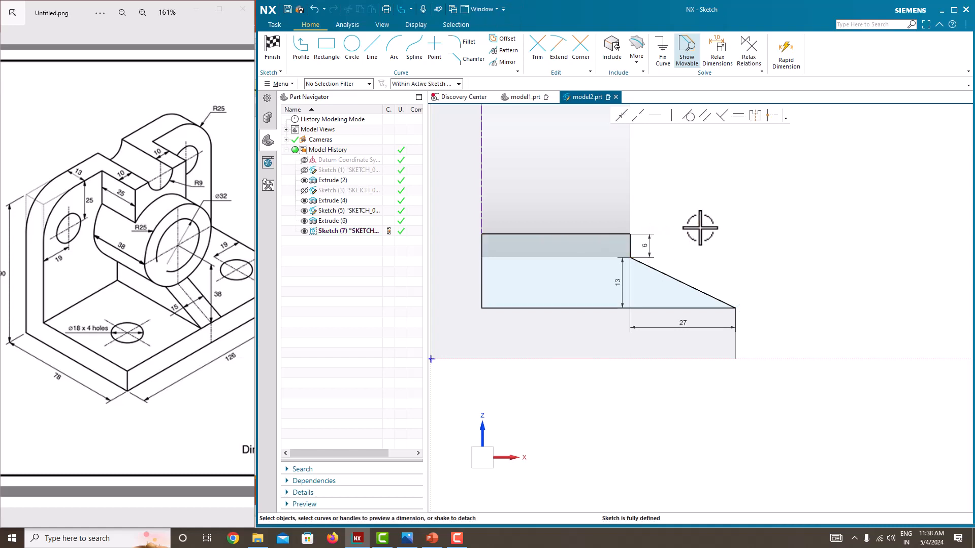
right_click(700, 228)
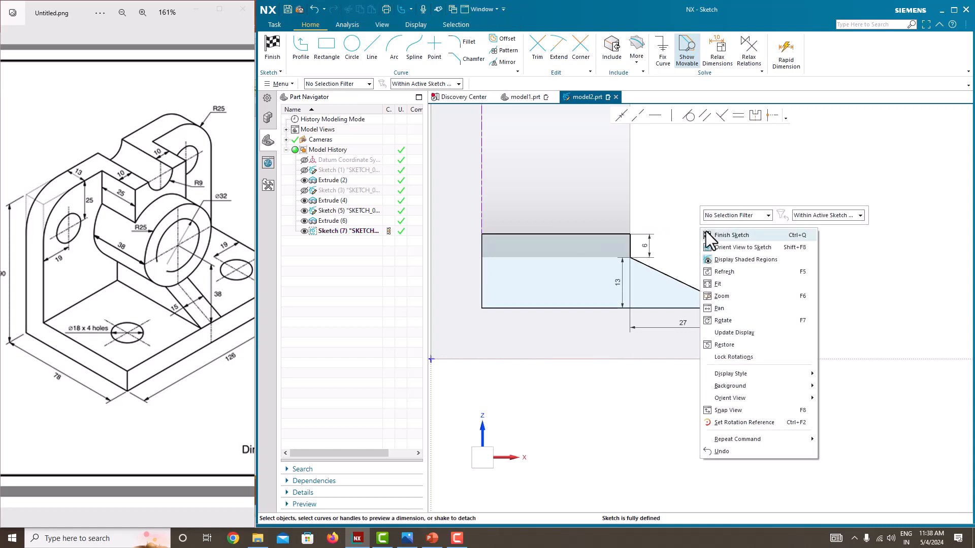
click(705, 233)
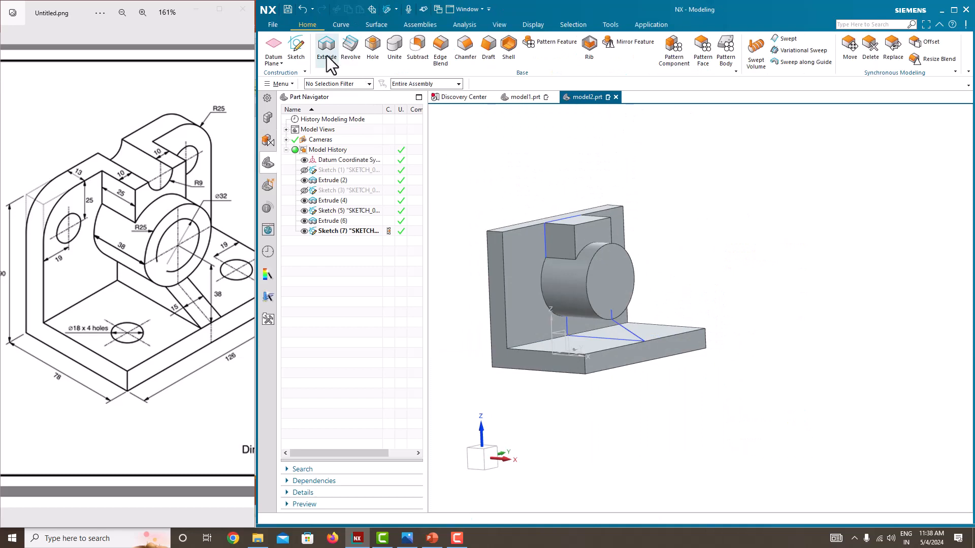
click(327, 56)
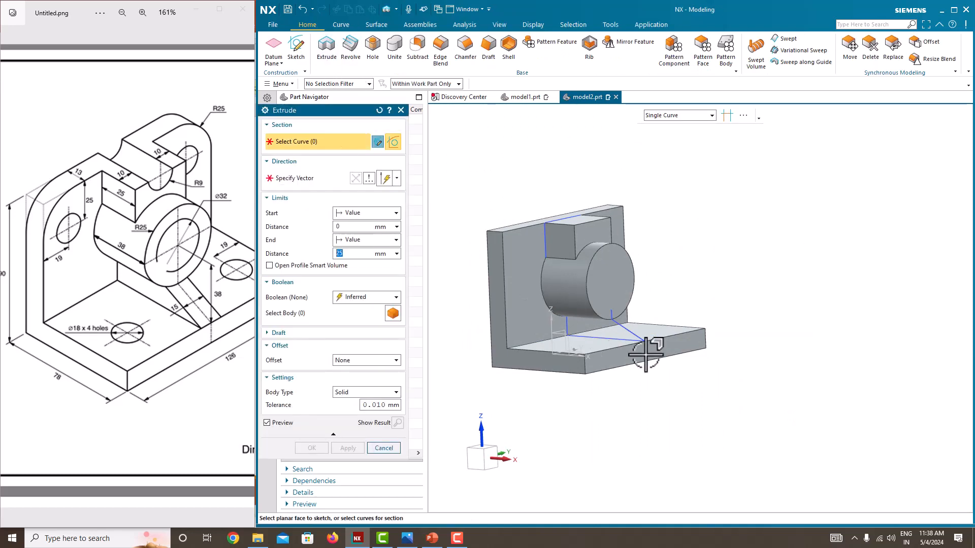
click(625, 331)
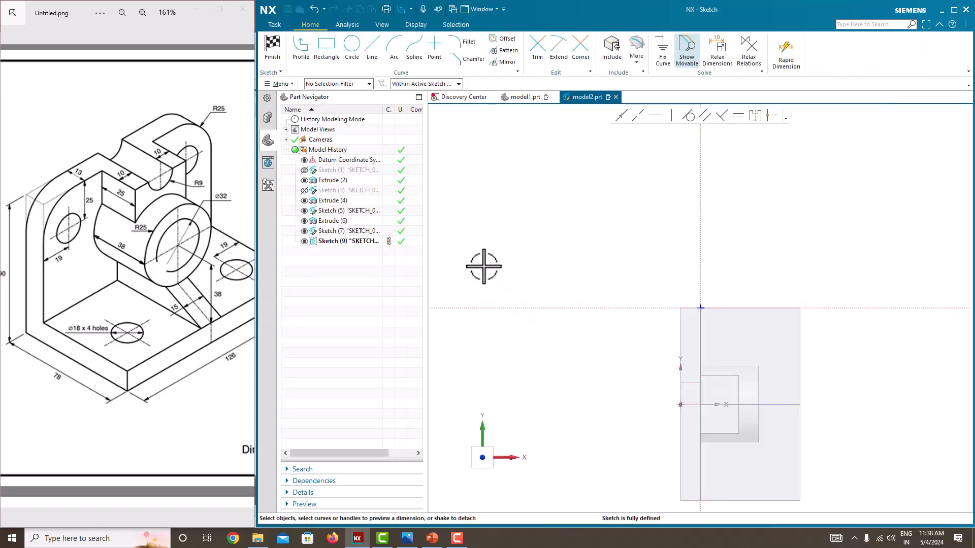
right_click(584, 229)
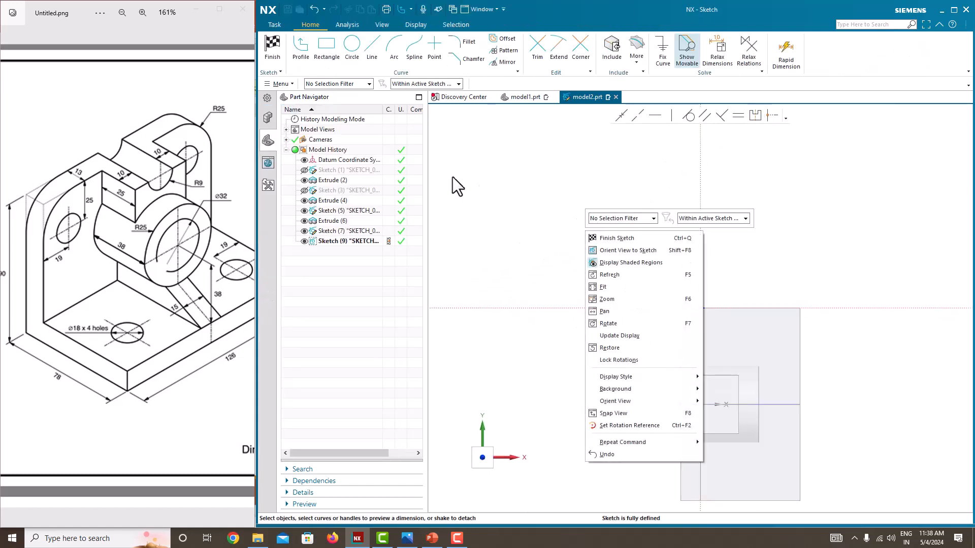
click(609, 236)
click(560, 295)
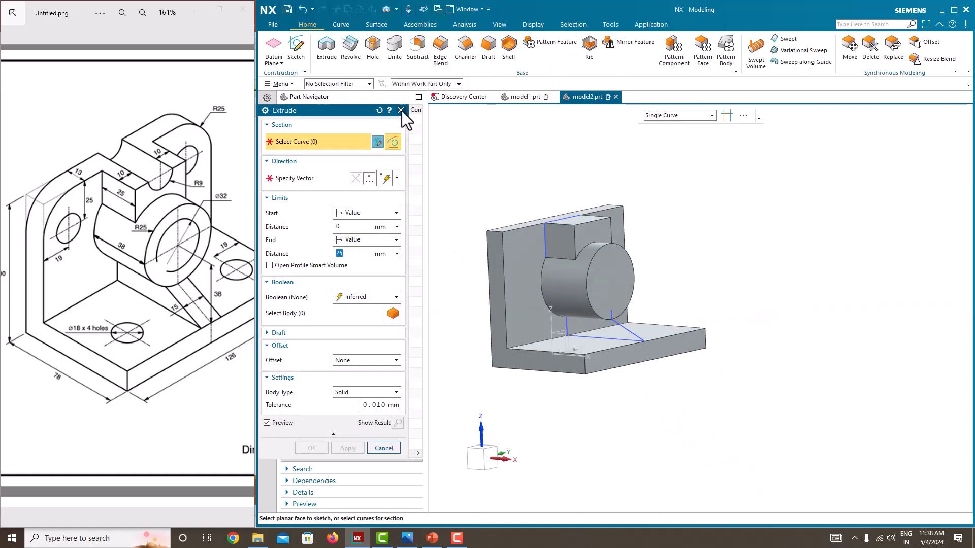
click(401, 110)
Extrude the closed rib outline symmetrically to a 15 mm total width, with the inferred boolean uniting it with the bracket body.
click(338, 231)
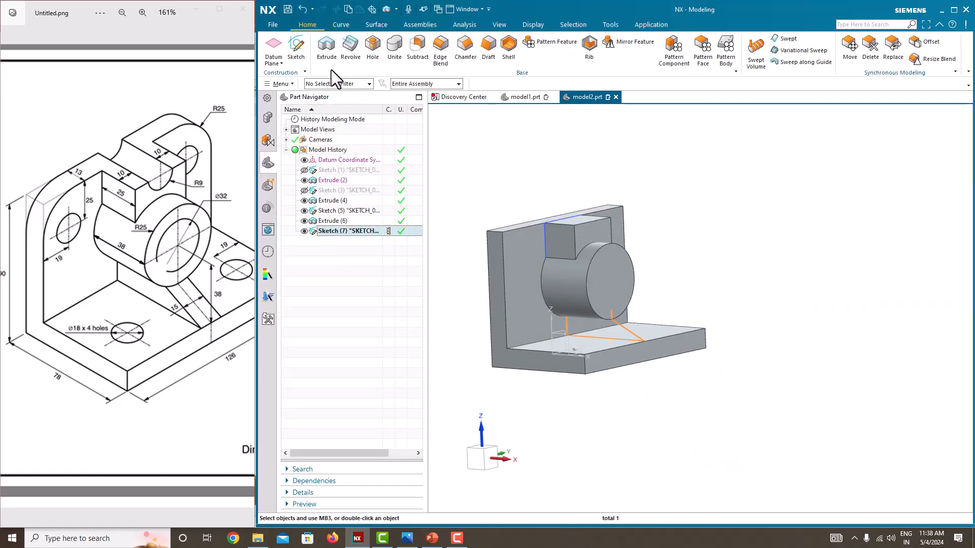
click(325, 46)
middle_drag(691, 315, 721, 434)
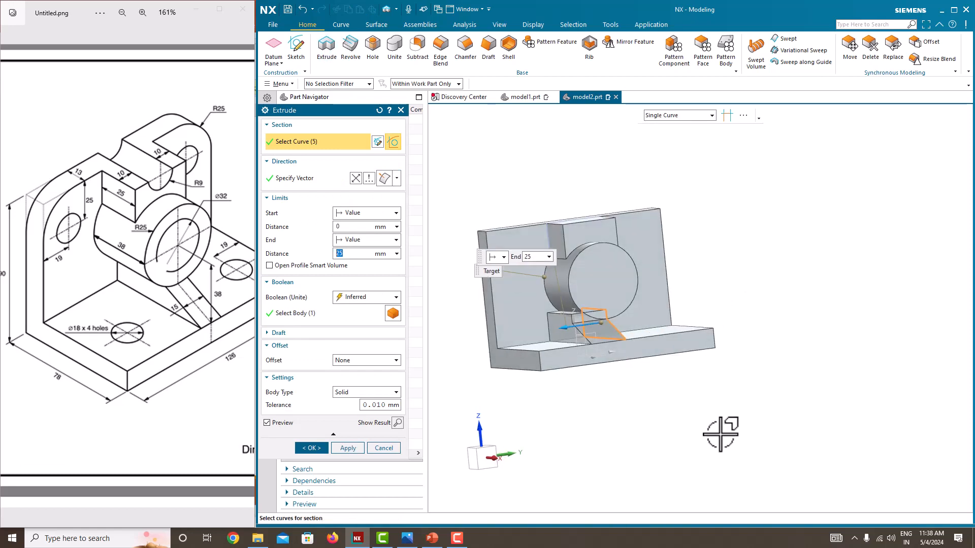
click(380, 237)
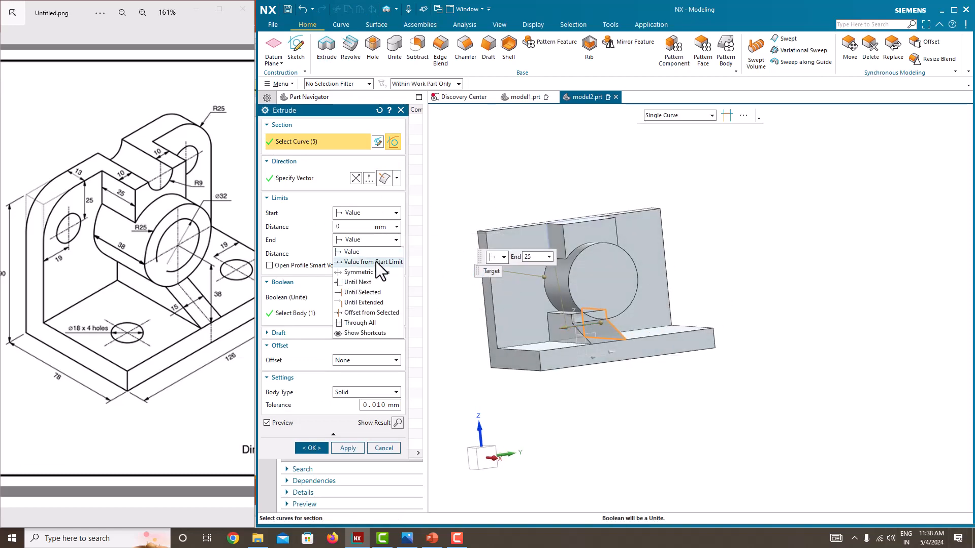
click(375, 261)
scroll(589, 315, up, 5)
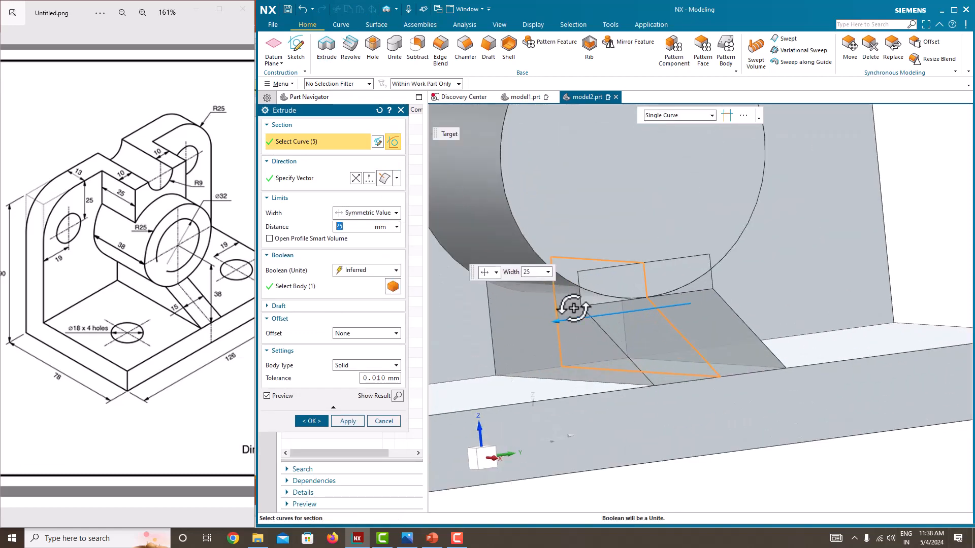
middle_drag(577, 306, 551, 298)
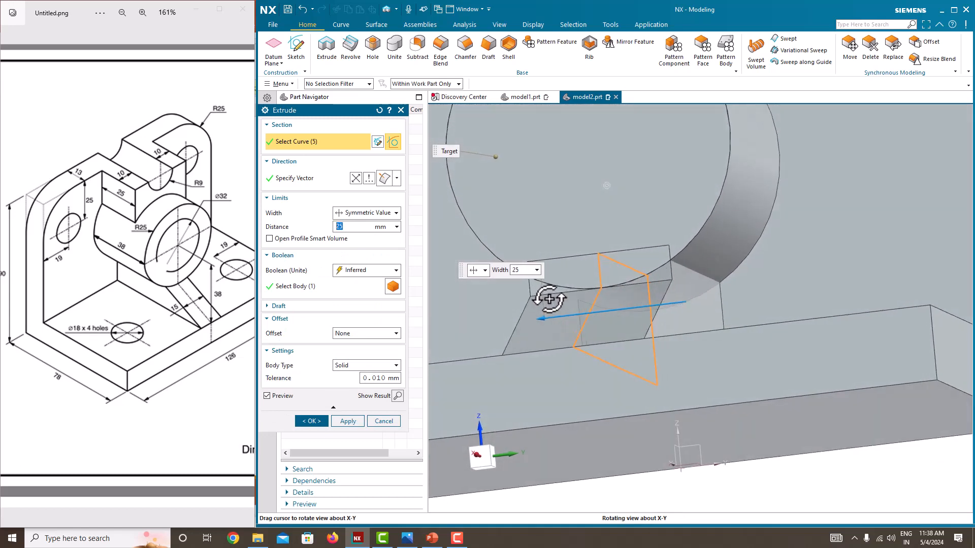
text(1)
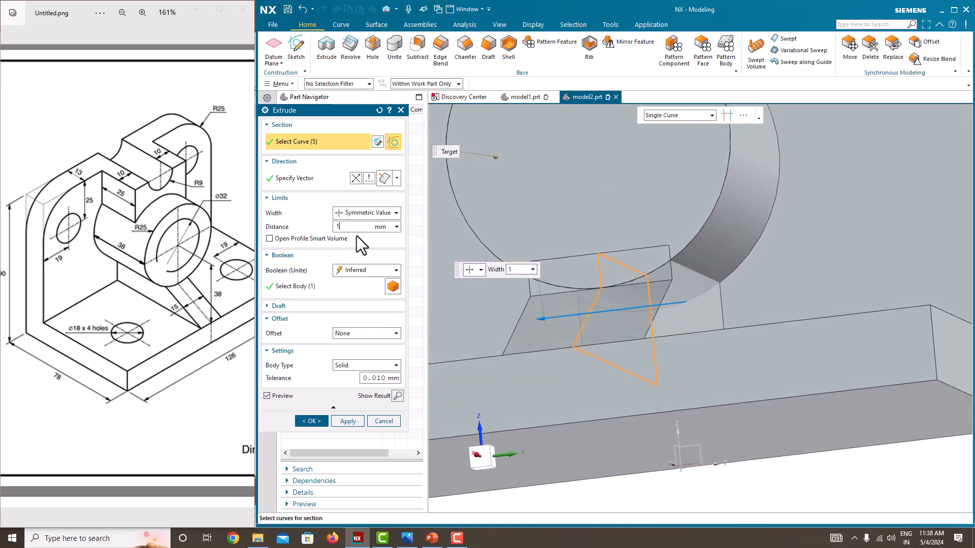
text(5)
click(311, 421)
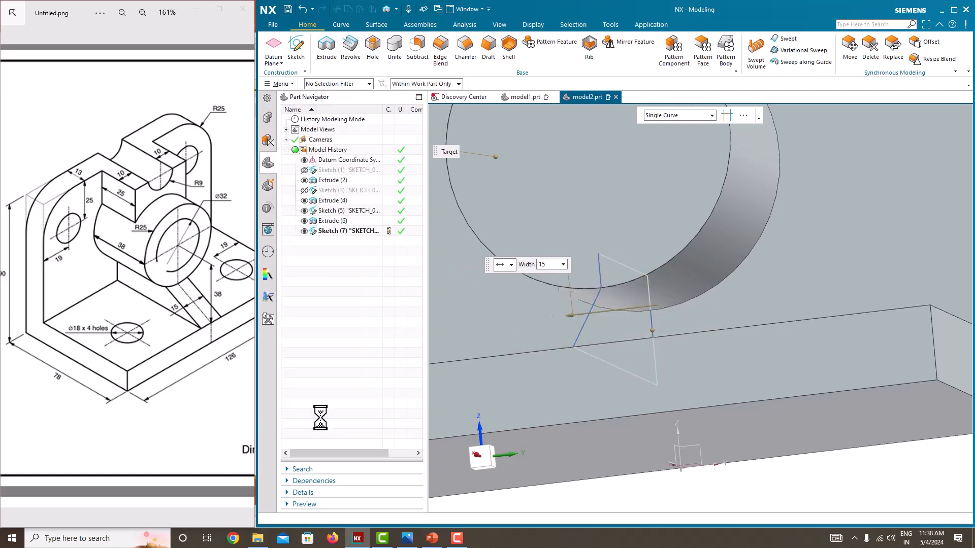
Check the rib under the boss and hide the rib outline sketch and the sketch of the block above the boss.
mouse_move(597, 307)
middle_down()
mouse_move(642, 301)
mouse_move(623, 283)
mouse_move(653, 292)
mouse_move(602, 298)
mouse_move(628, 309)
mouse_move(614, 303)
middle_up()
scroll(624, 297, down, 5)
scroll(625, 283, up, 6)
scroll(609, 294, down, 5)
click(304, 231)
scroll(614, 304, down, 3)
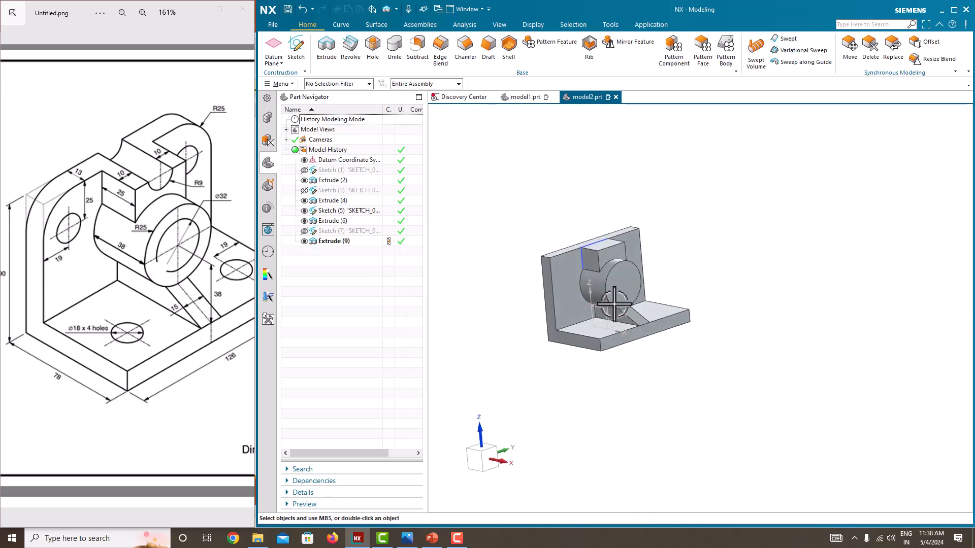
scroll(614, 304, up, 3)
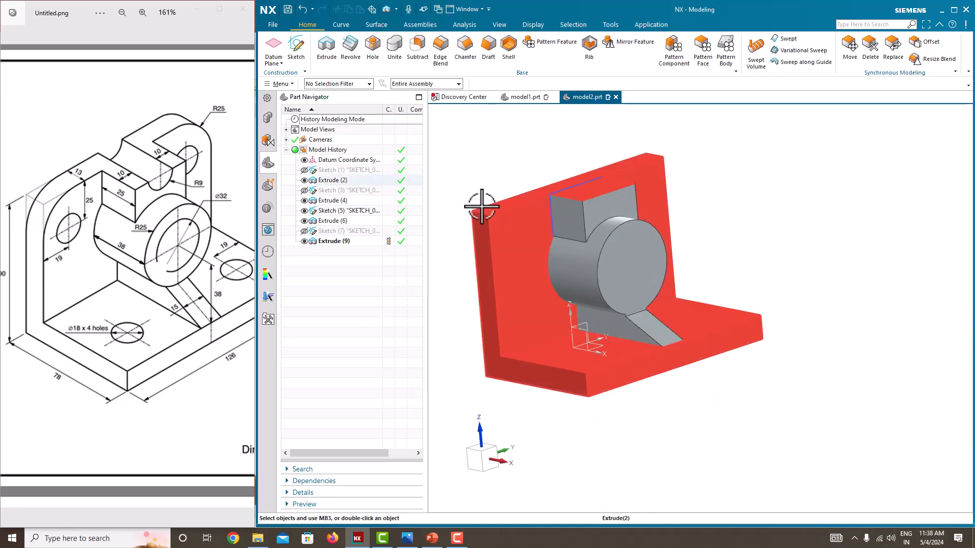
click(145, 294)
scroll(146, 294, down, 3)
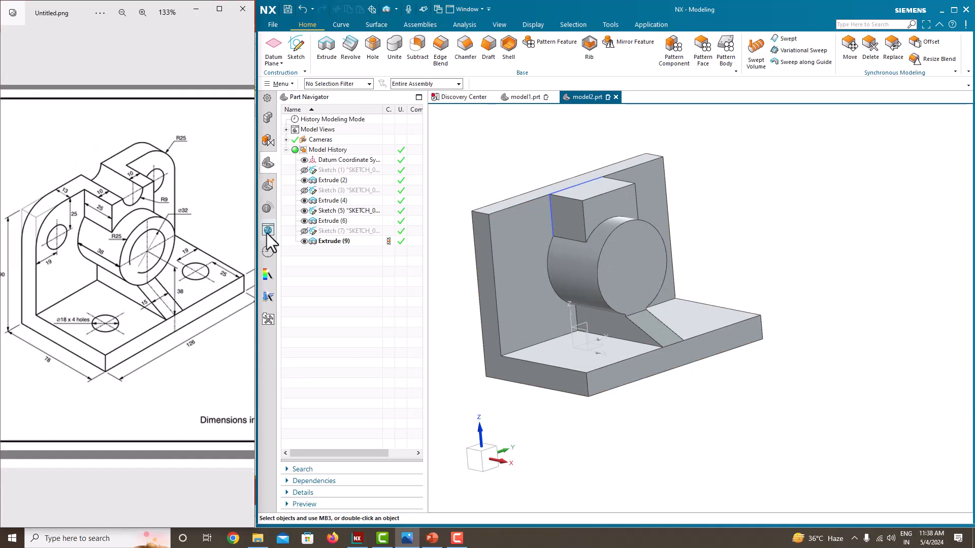
click(305, 212)
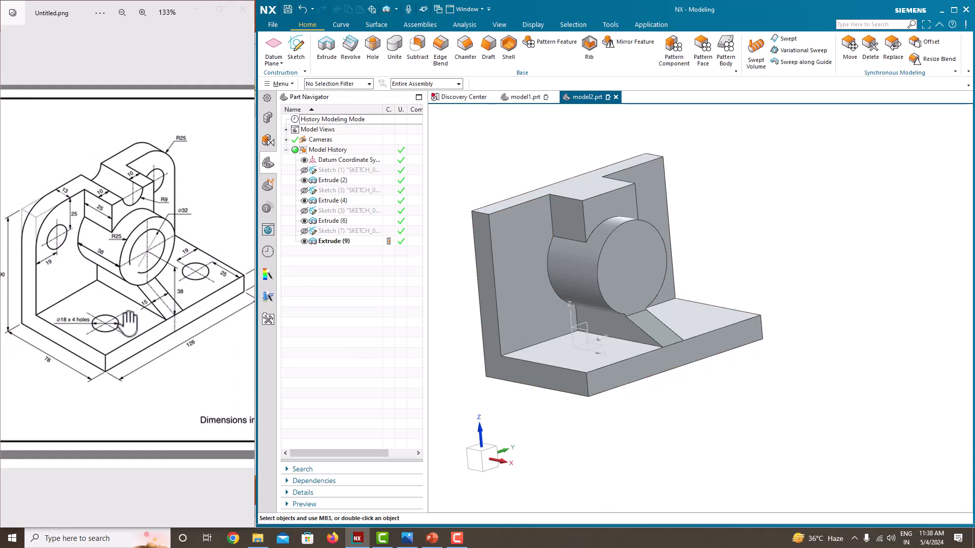
Round the two upper corners of the upright wall with a 25 mm edge blend.
drag(128, 323, 121, 320)
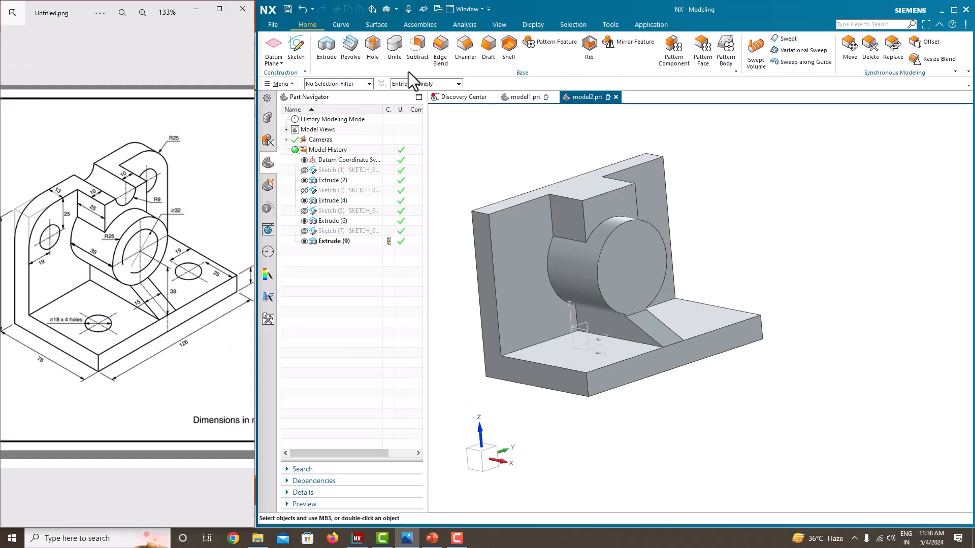
click(440, 62)
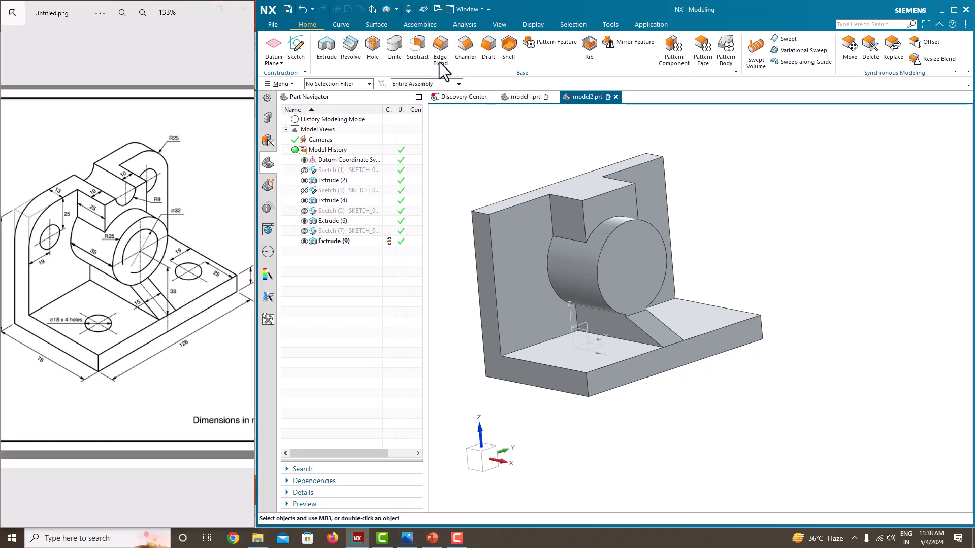
click(480, 212)
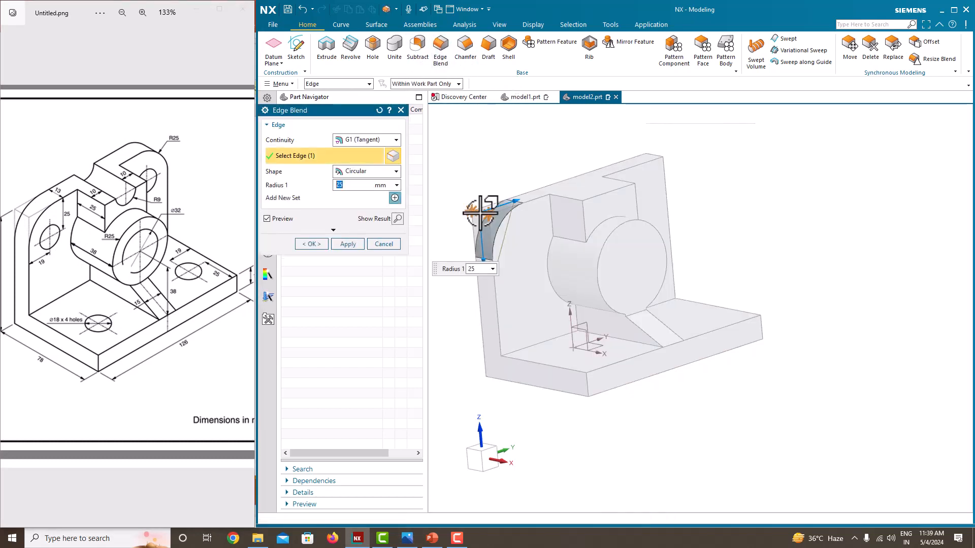
click(650, 153)
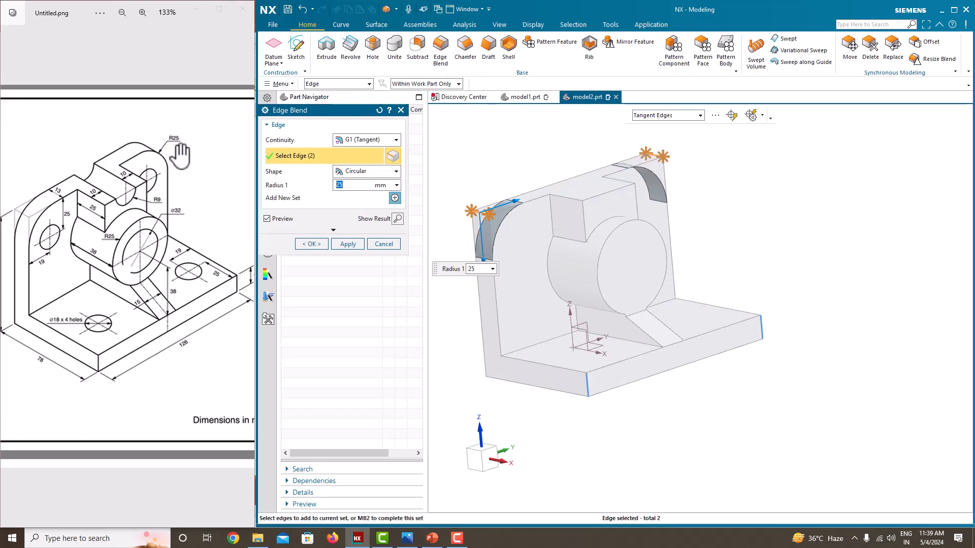
click(315, 247)
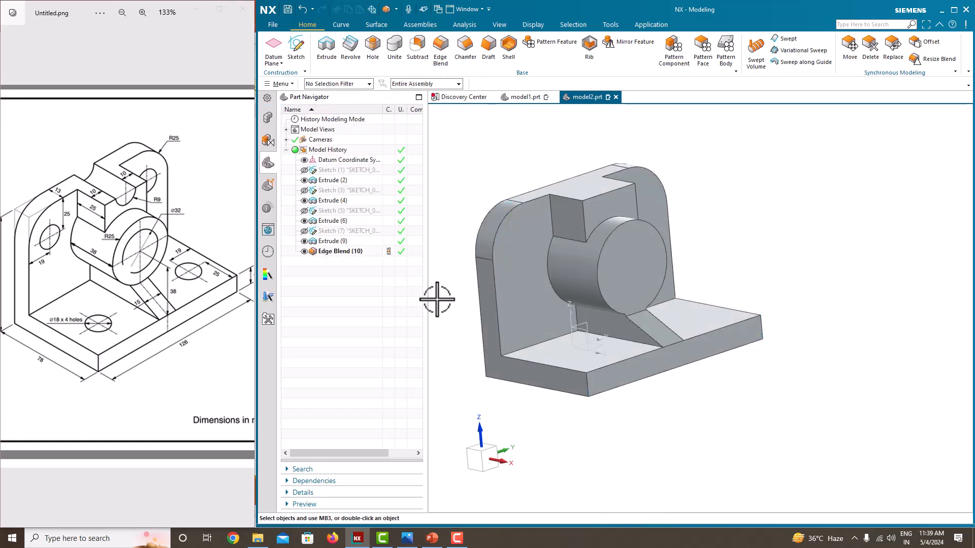
Start a new sketch on the upright wall's front face beside the boss.
middle_drag(516, 307, 496, 307)
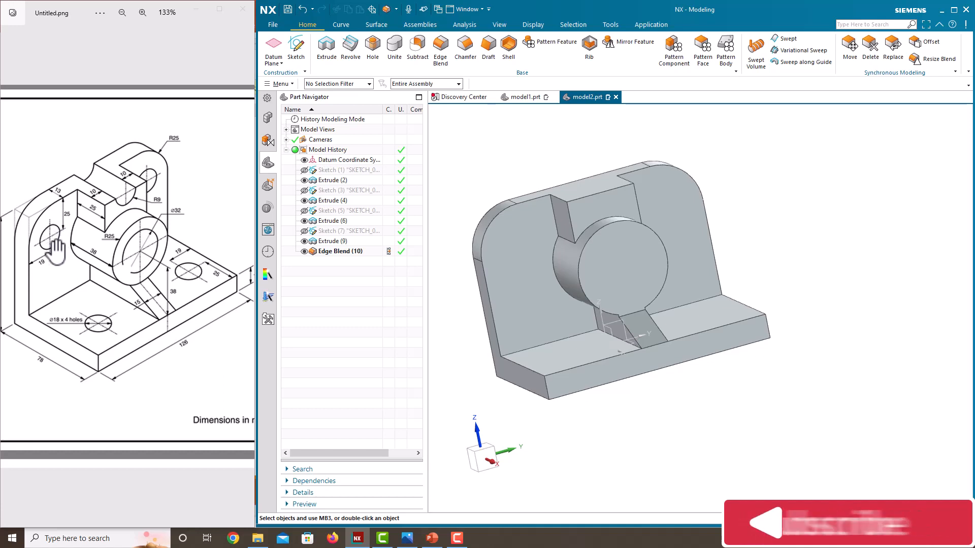
click(299, 60)
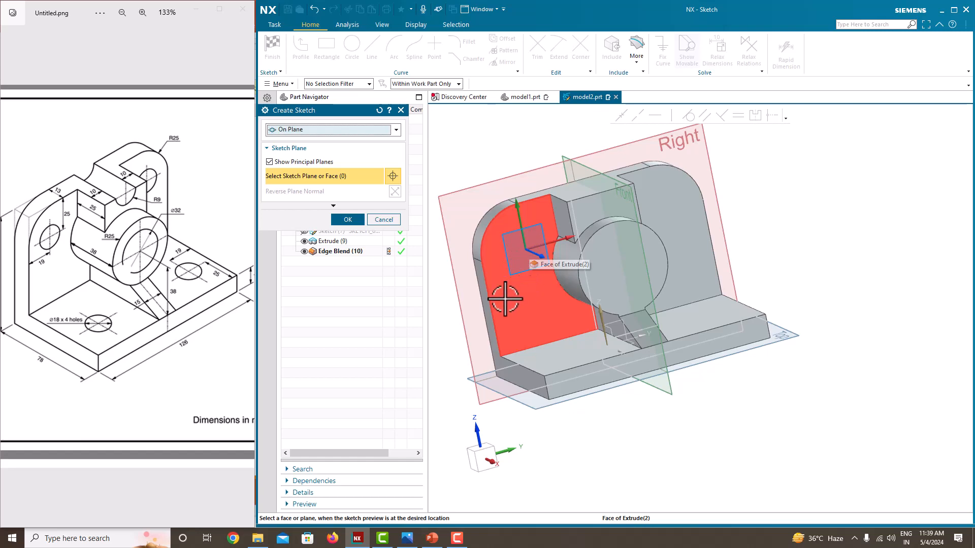
click(509, 282)
click(349, 219)
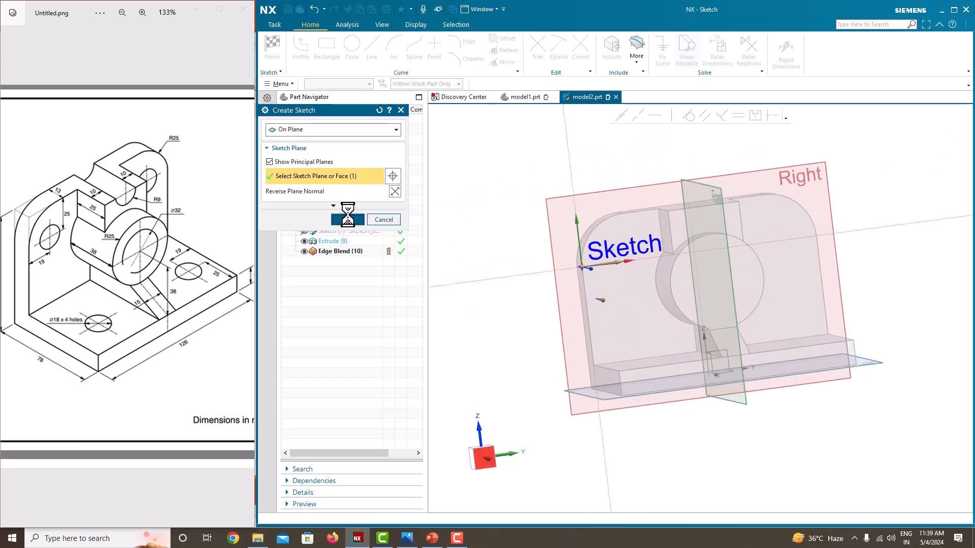
scroll(675, 299, up, 3)
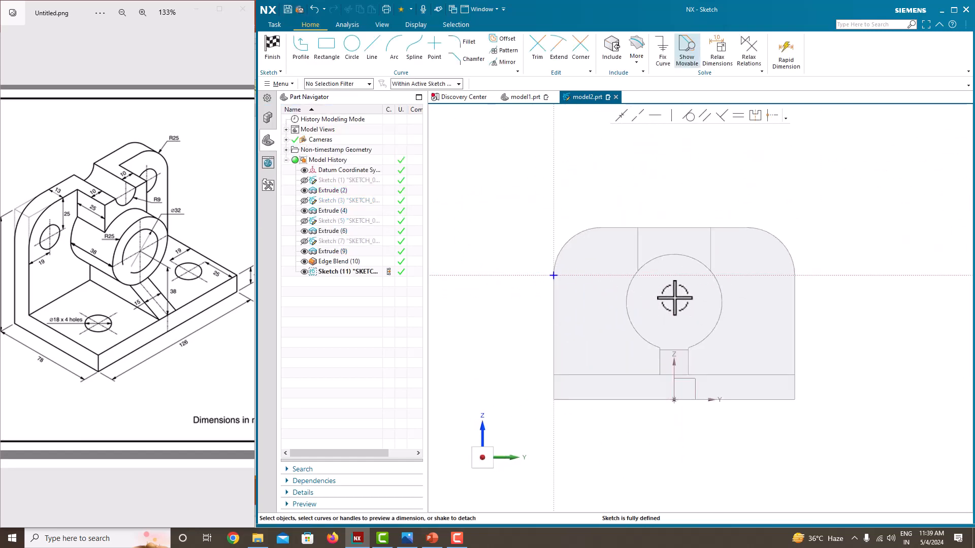
Draw a hole circle near the wall's rounded upper-left corner and set its diameter to 18 mm, accepting scaling of the entire sketch.
click(352, 48)
scroll(579, 276, up, 3)
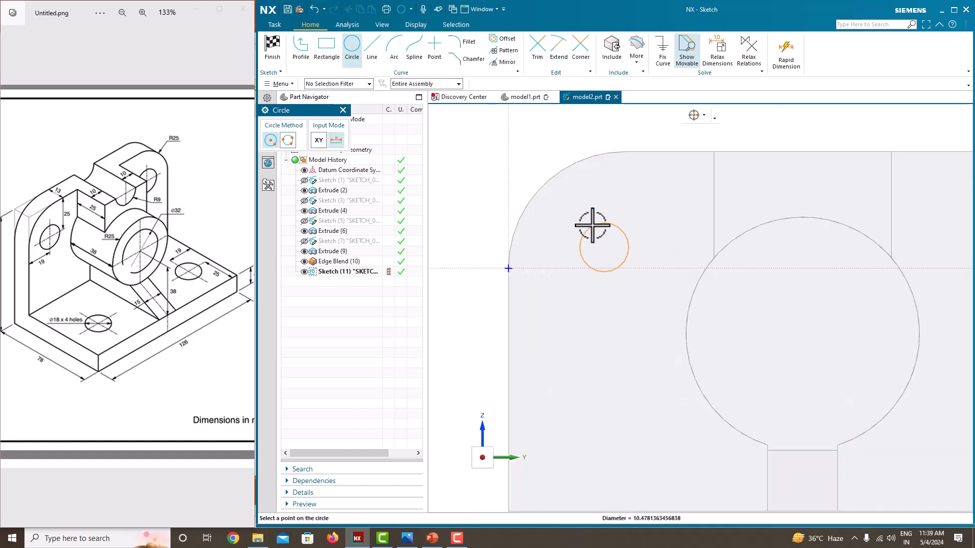
key(Escape)
click(626, 225)
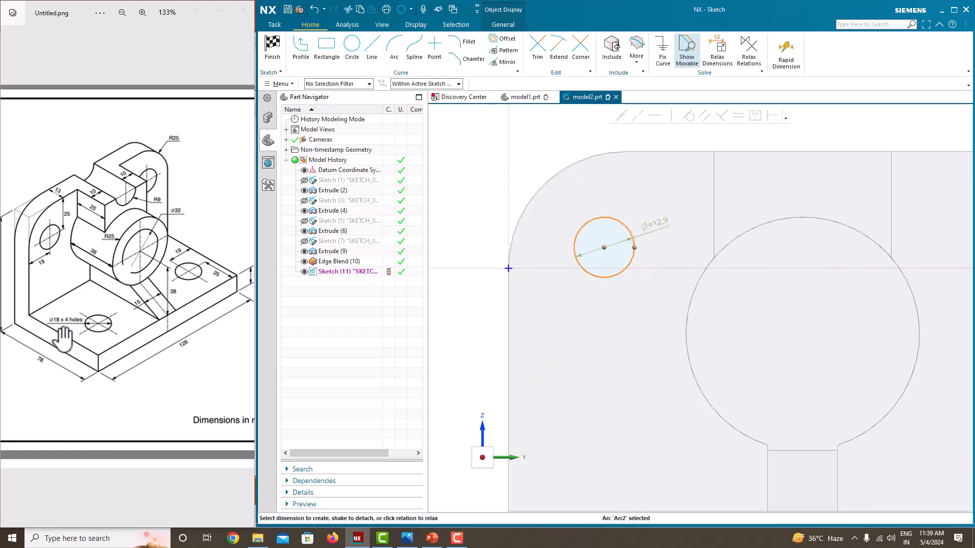
double_click(662, 225)
text(18)
key(Return)
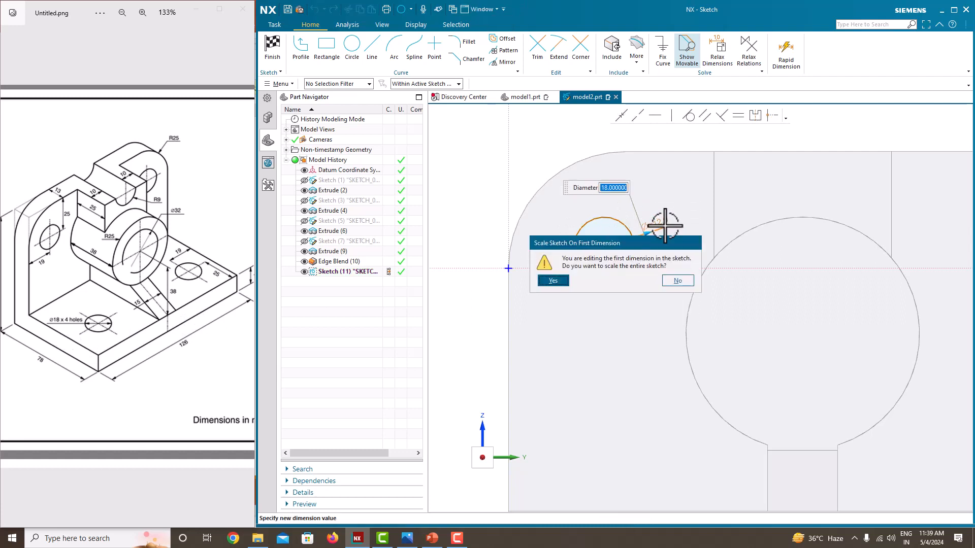
click(553, 280)
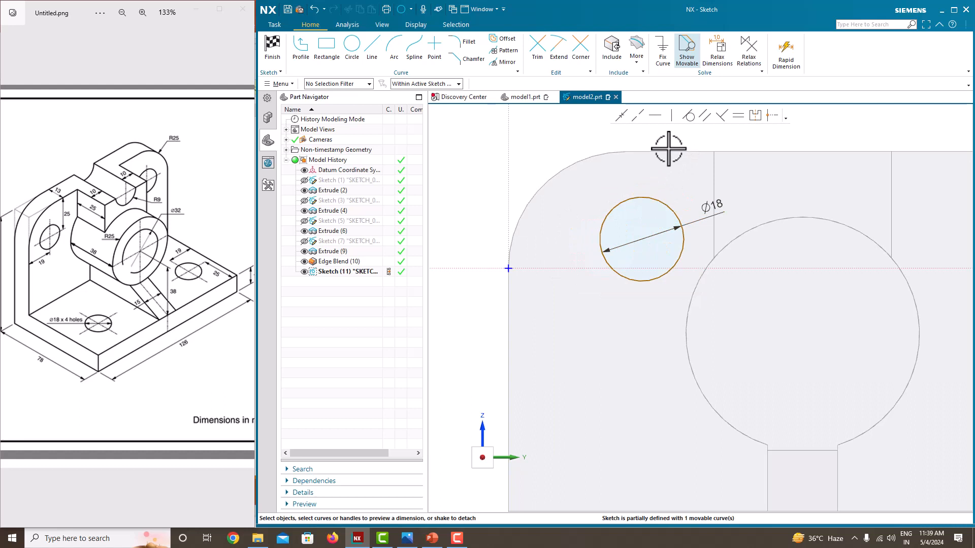
Widen the selection scope to Entire Assembly and place the hole circle's centre 25 mm below the wall's upper edge.
click(444, 84)
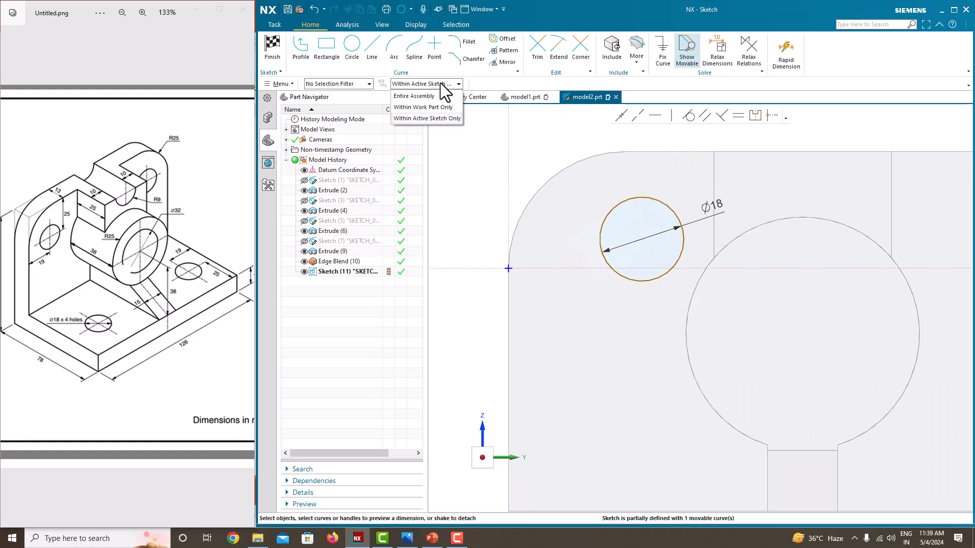
click(440, 94)
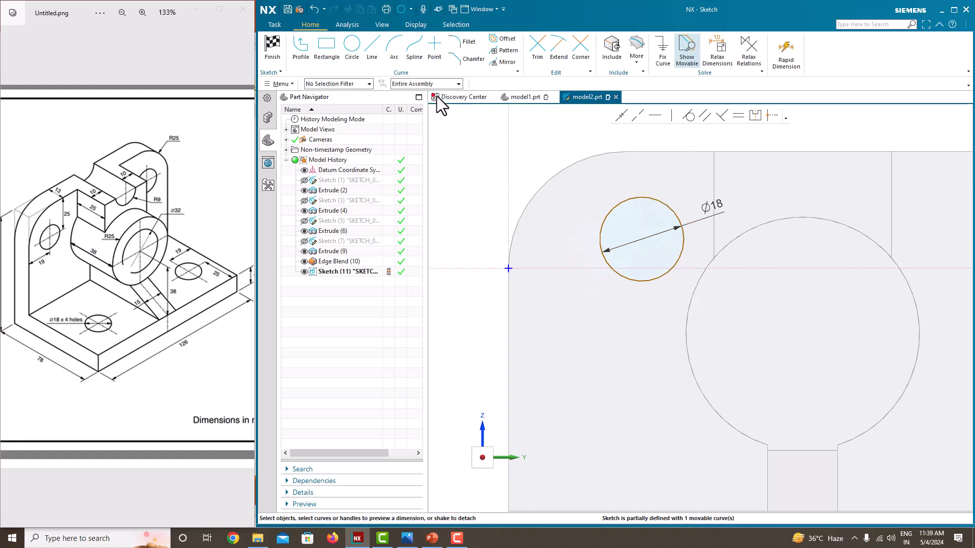
click(658, 152)
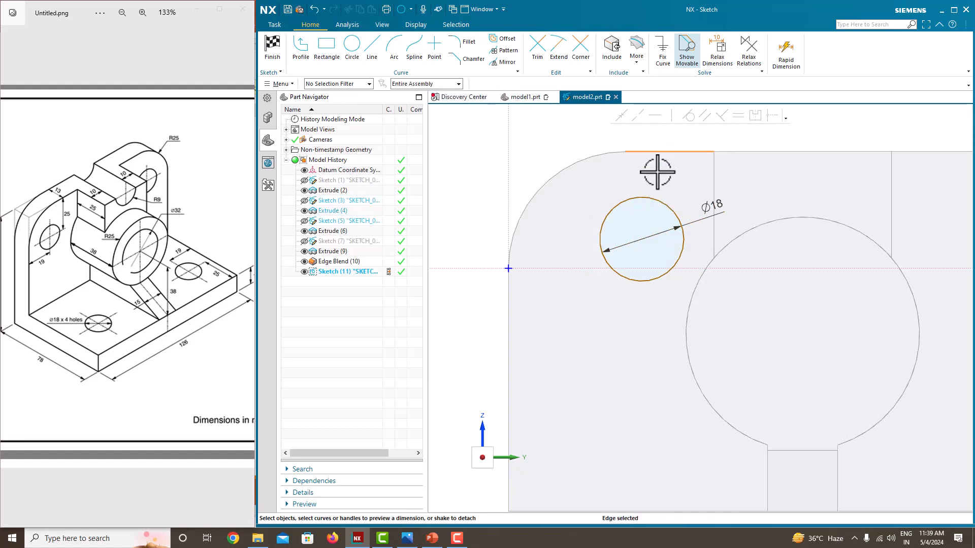
click(643, 241)
click(650, 187)
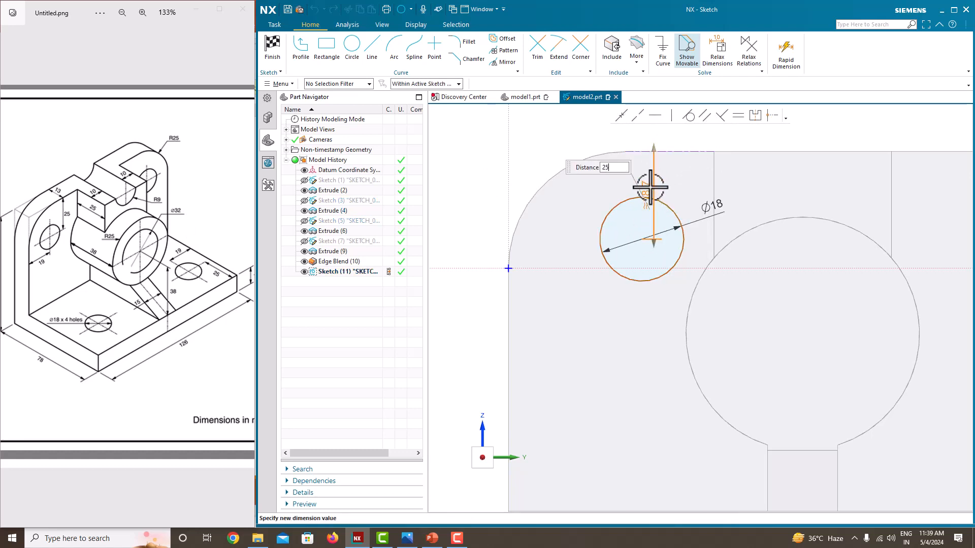
text(25)
key(Return)
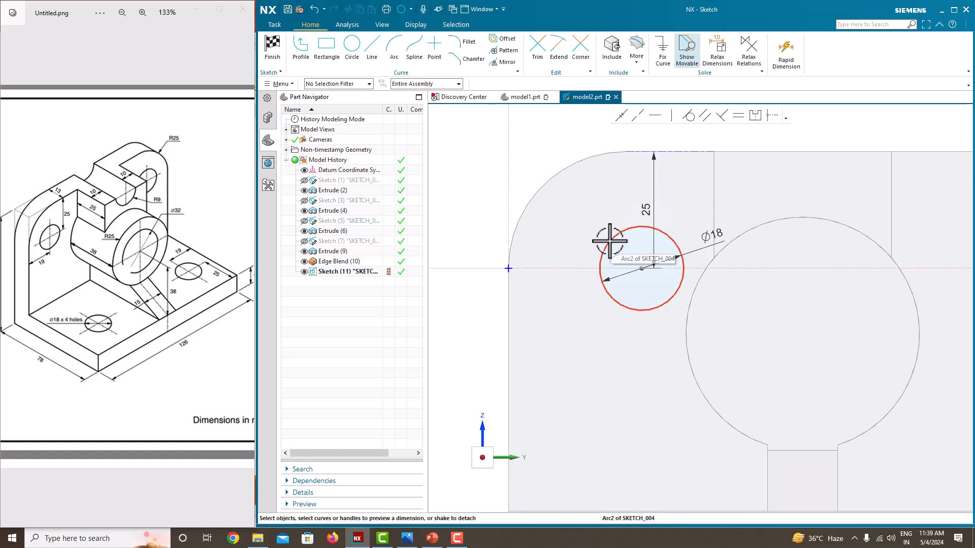
Place the hole circle's centre 19 mm from the wall's left side edge and finish the sketch.
click(610, 241)
click(642, 269)
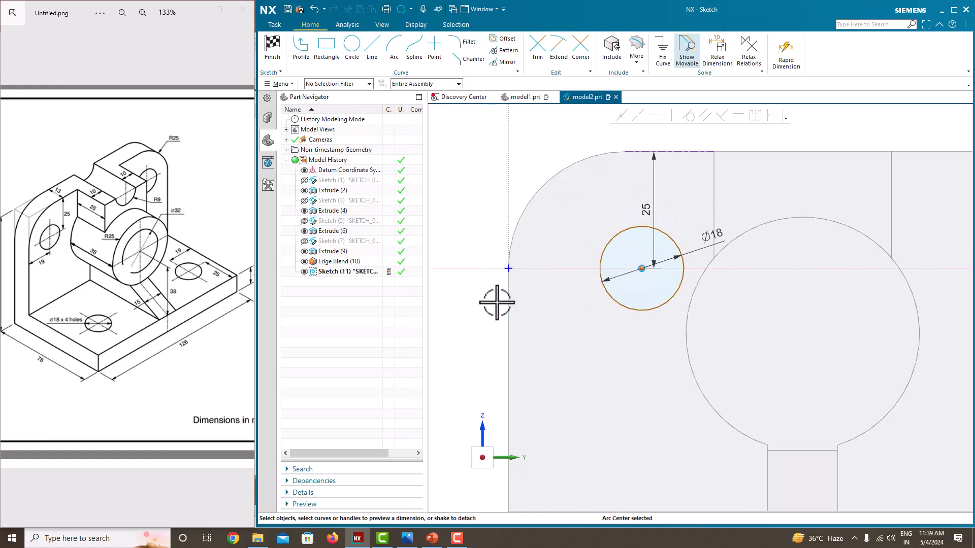
click(509, 300)
click(568, 275)
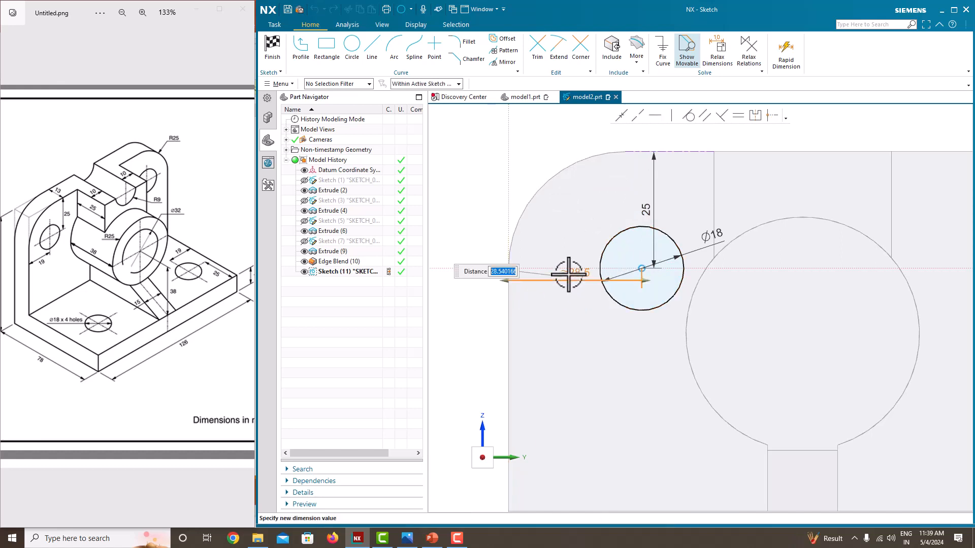
text(19)
key(Return)
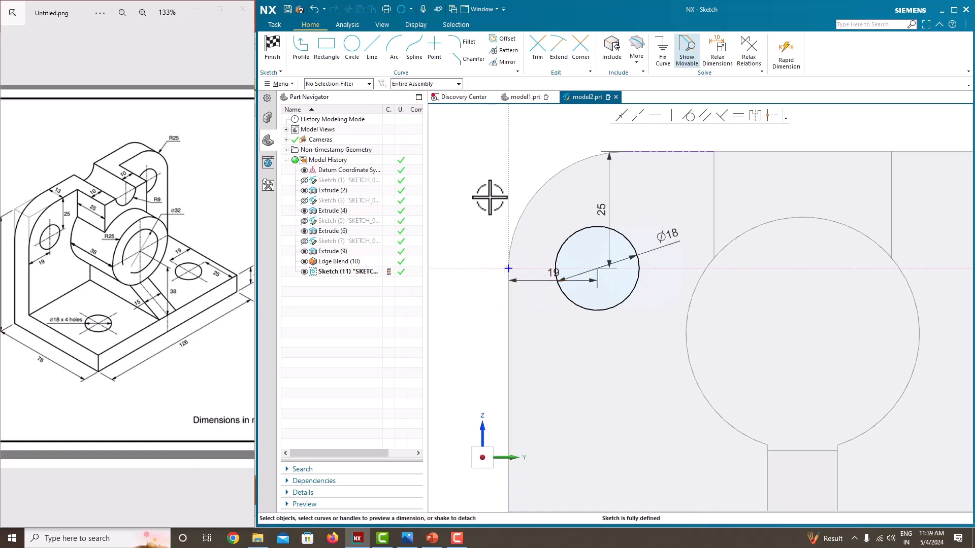
right_click(490, 198)
click(500, 202)
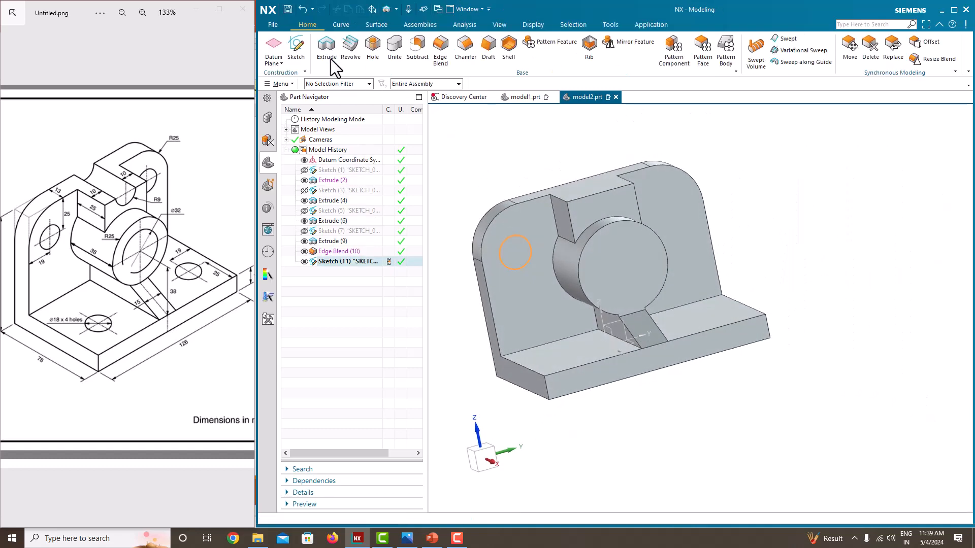
Extrude the 18 mm circle as a subtraction through the upright wall with the end limit Until Next.
click(331, 60)
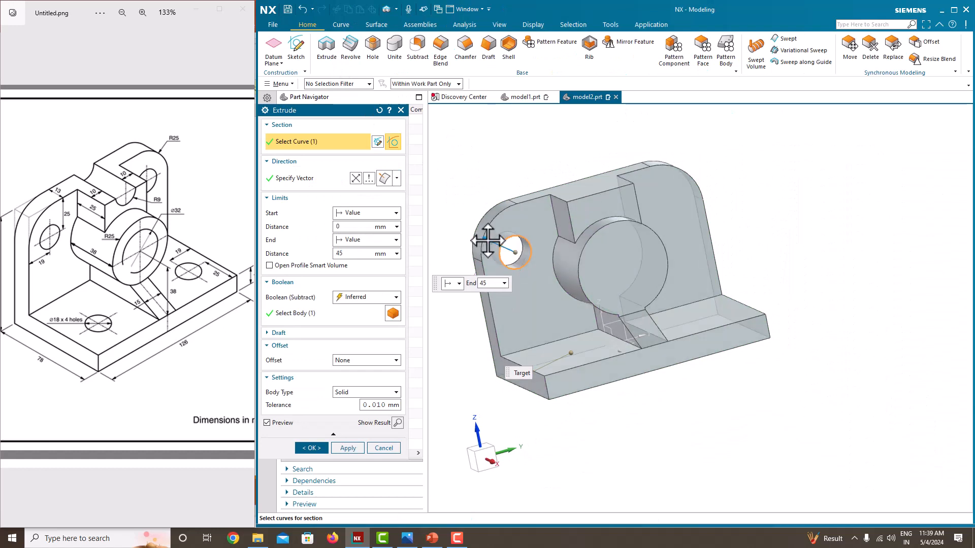
click(362, 241)
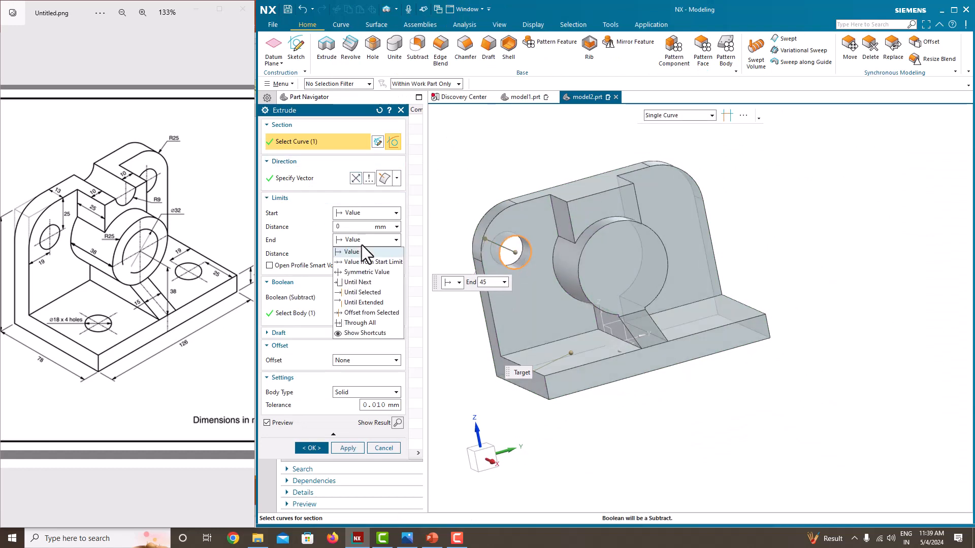
click(363, 281)
click(316, 433)
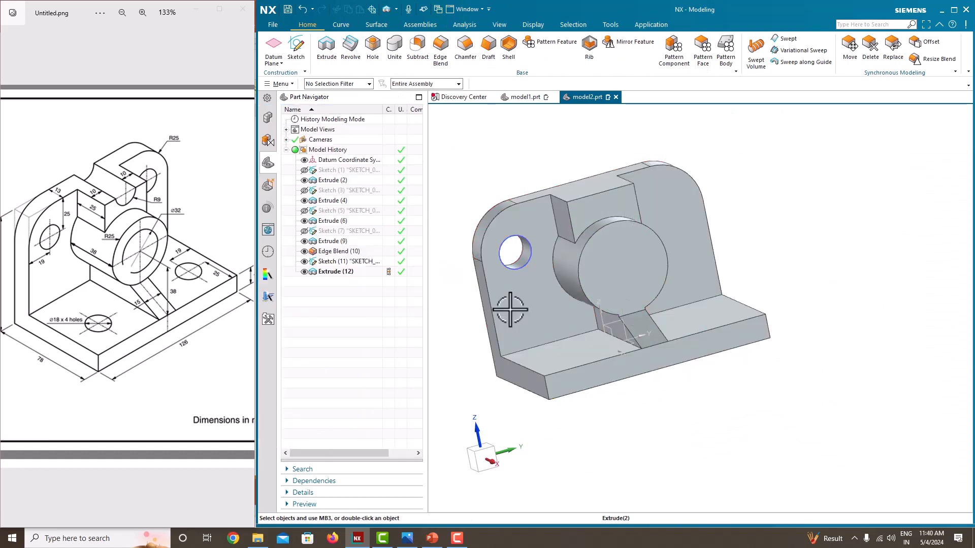
Mirror the wall hole extrude to the other side of the boss about the datum plane at the bracket's middle.
mouse_move(507, 305)
middle_down()
mouse_move(496, 311)
mouse_move(516, 318)
middle_up()
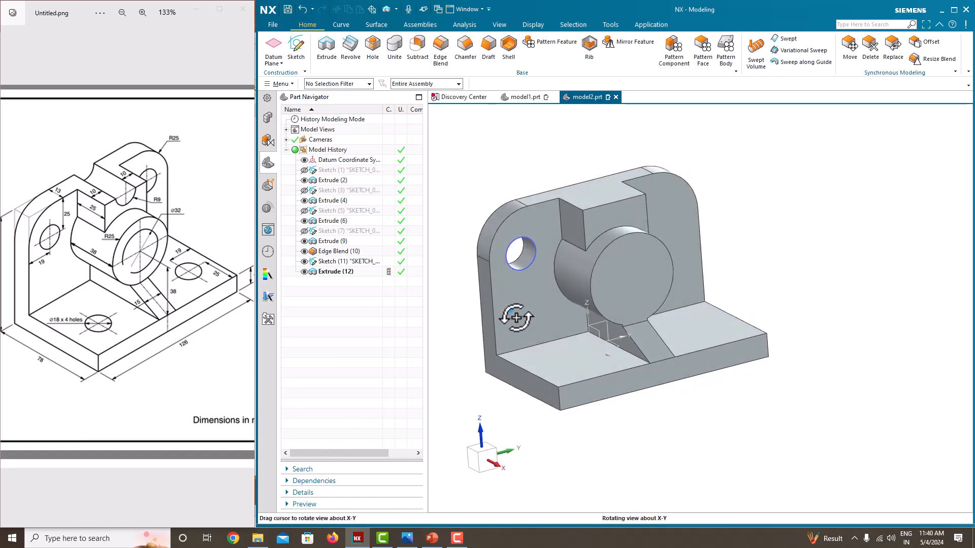
click(358, 274)
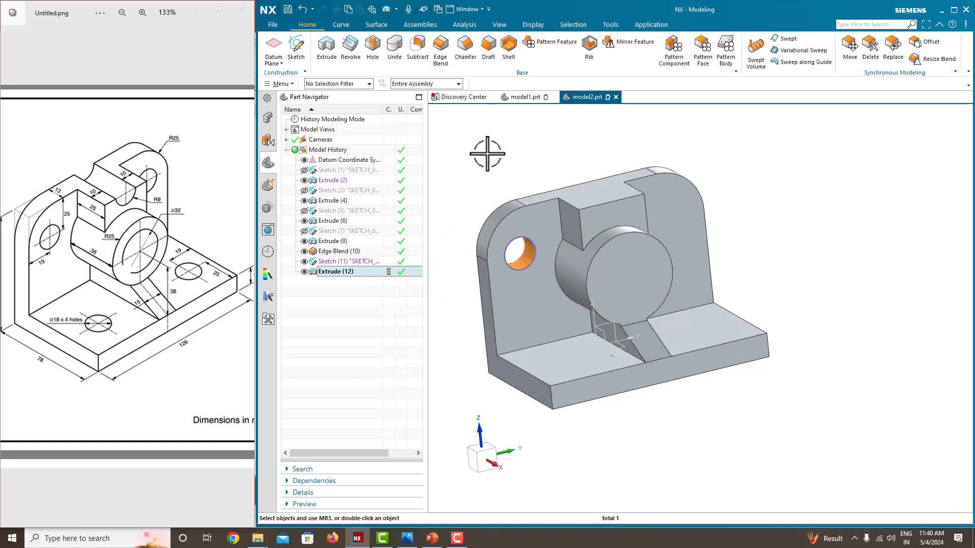
click(635, 45)
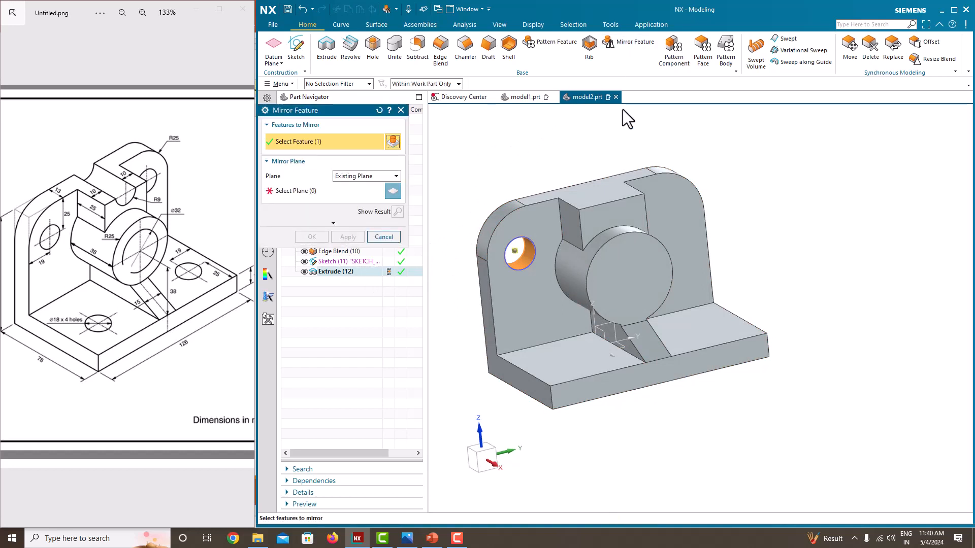
click(330, 192)
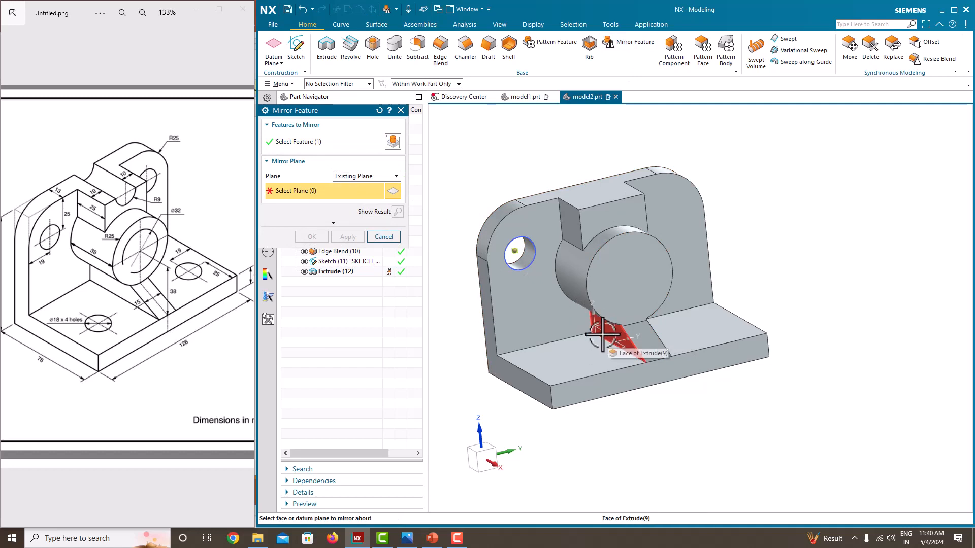
middle_drag(606, 320, 620, 347)
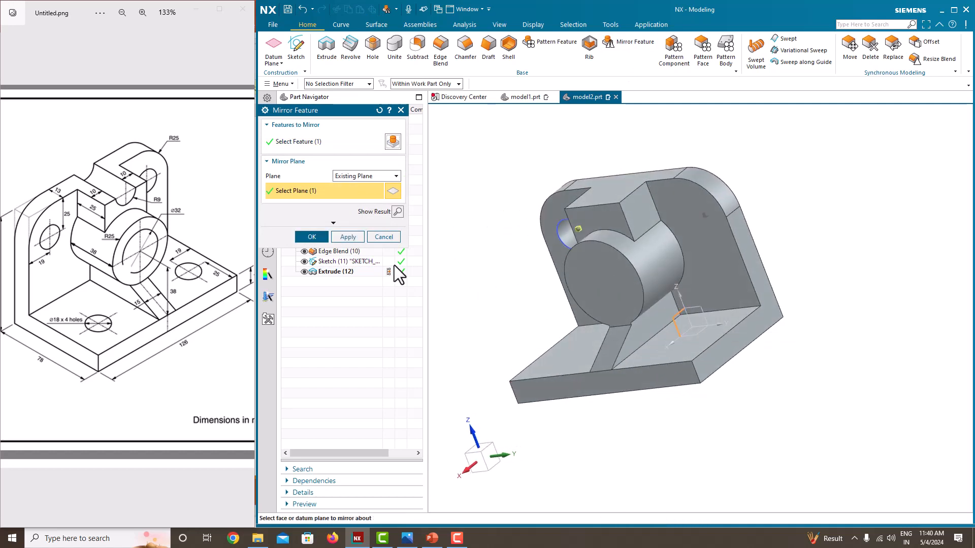
click(312, 237)
middle_drag(524, 255, 532, 227)
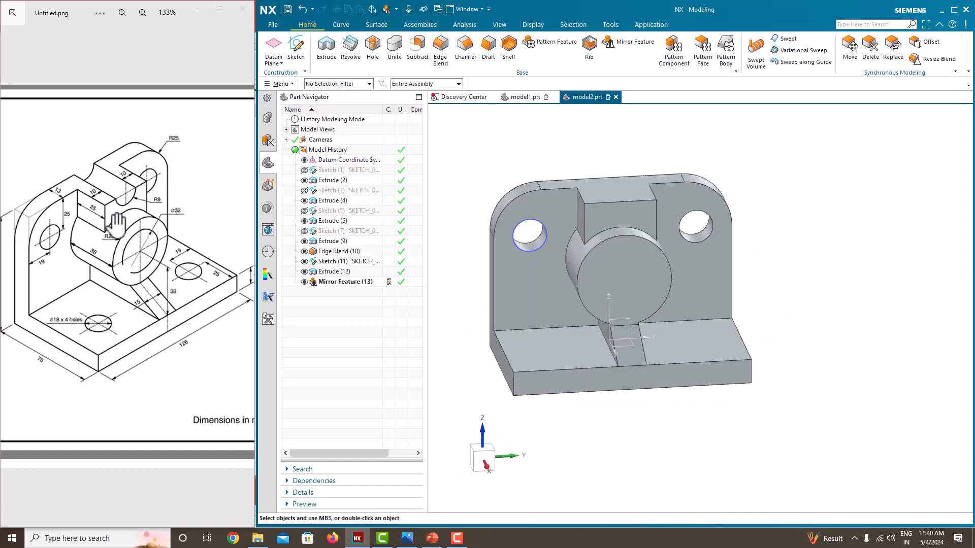
Start a new sketch on the base plate's upper face, on the left side of the rib.
middle_drag(529, 283, 528, 297)
click(300, 52)
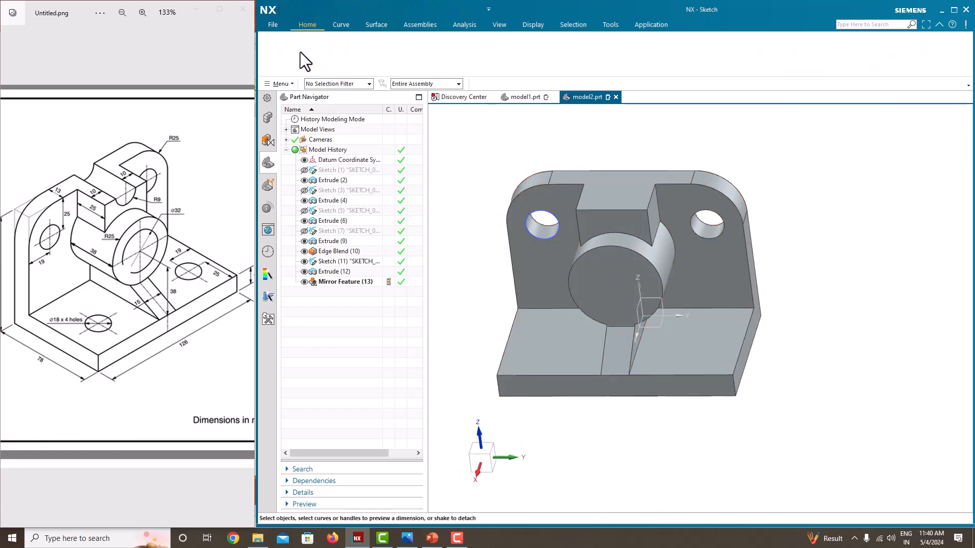
click(538, 354)
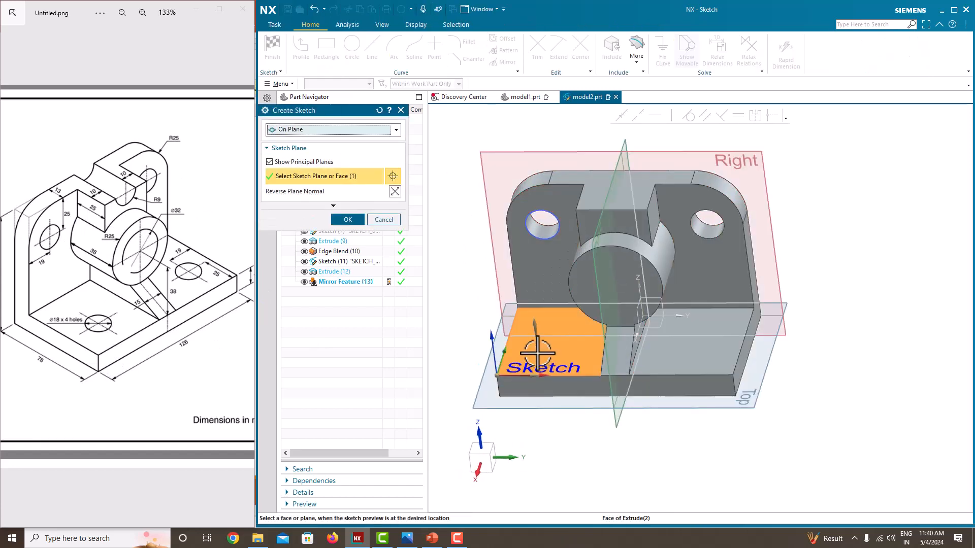
click(358, 221)
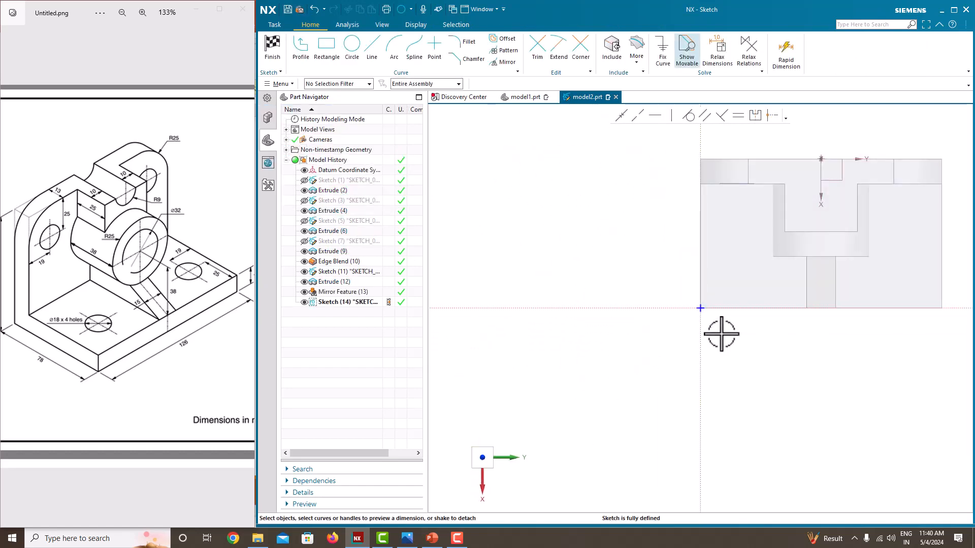
Draw a hole circle near the base plate's front-left corner and set its diameter to 18 mm, declining scaling of the entire sketch.
click(351, 49)
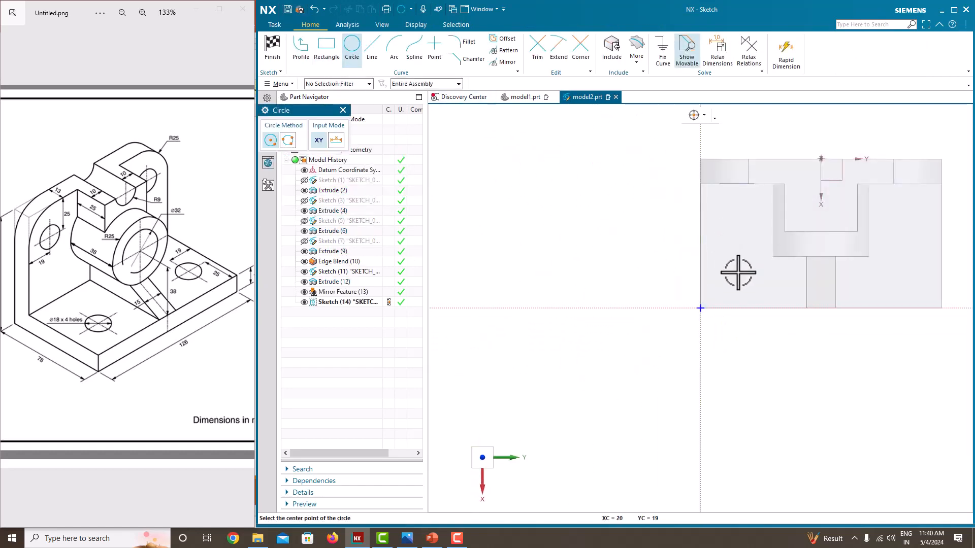
click(738, 272)
click(733, 247)
key(Escape)
scroll(629, 247, down, 3)
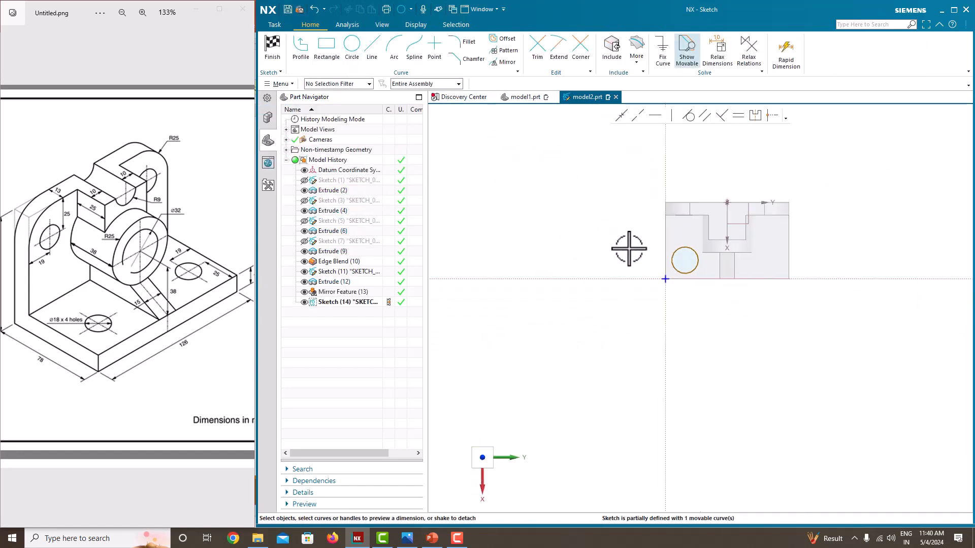
scroll(679, 249, up, 3)
click(695, 253)
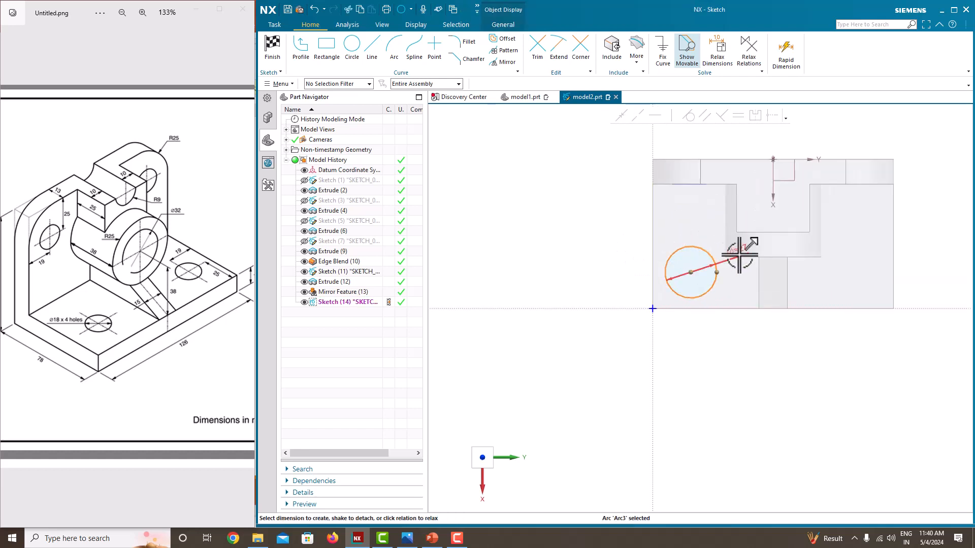
click(739, 255)
text(18)
key(Return)
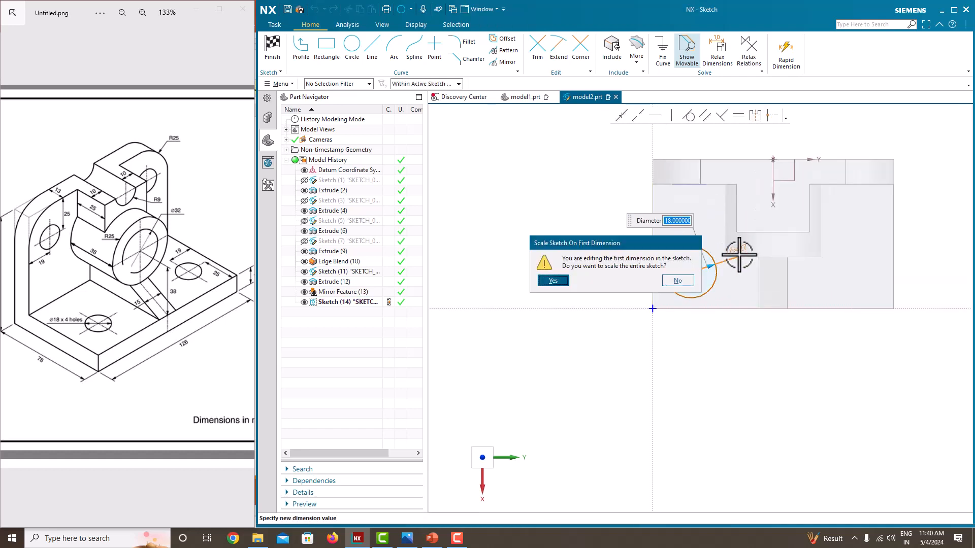
click(677, 281)
Place the base circle's centre 19 mm from the plate's left side edge.
scroll(690, 271, up, 4)
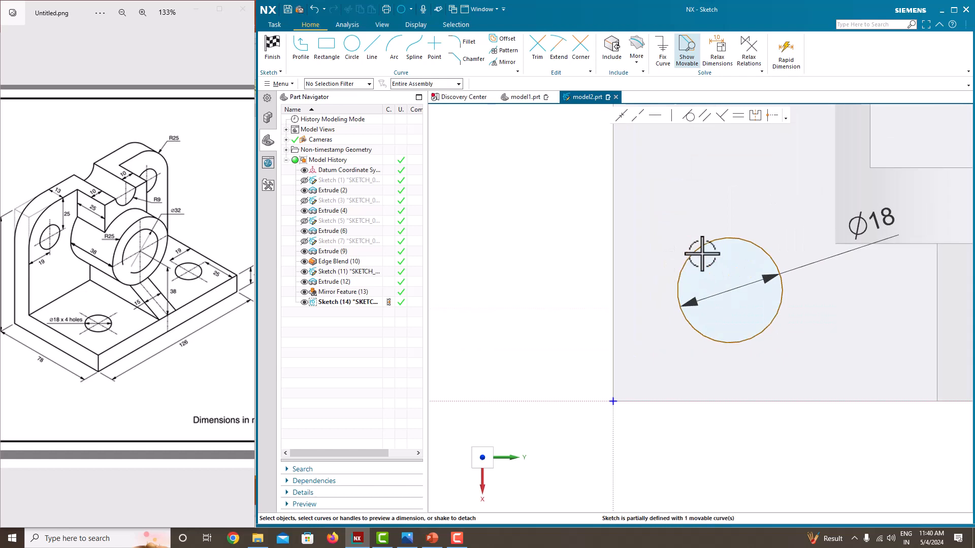
click(729, 290)
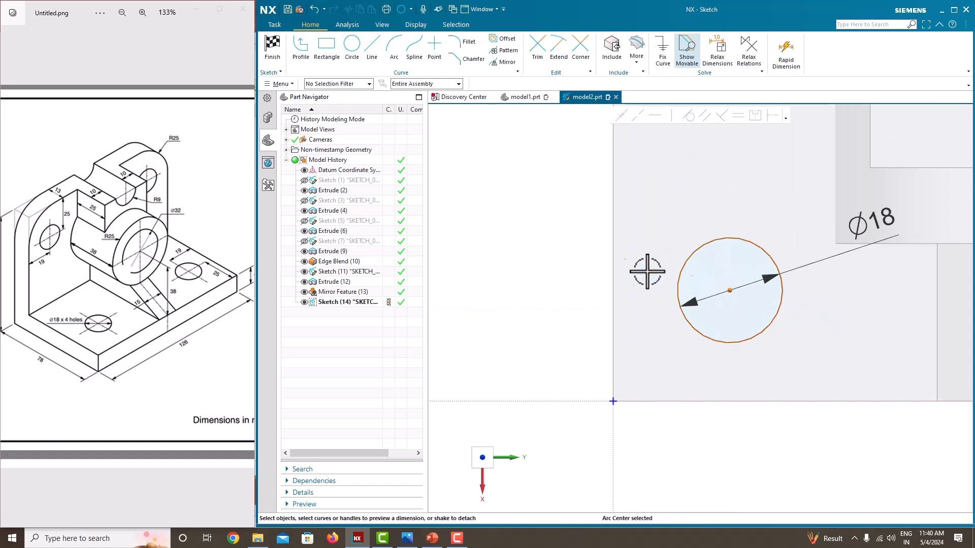
click(615, 267)
click(668, 305)
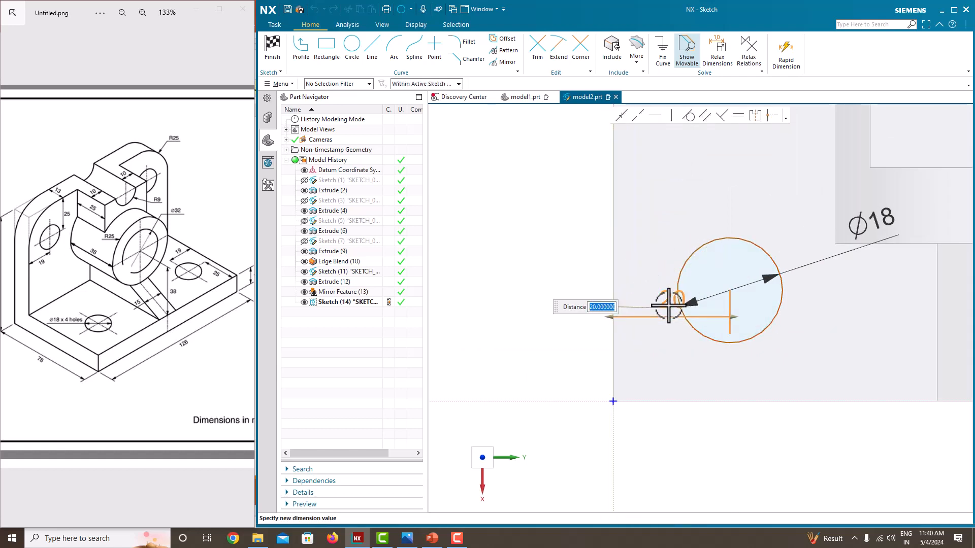
text(19)
key(Return)
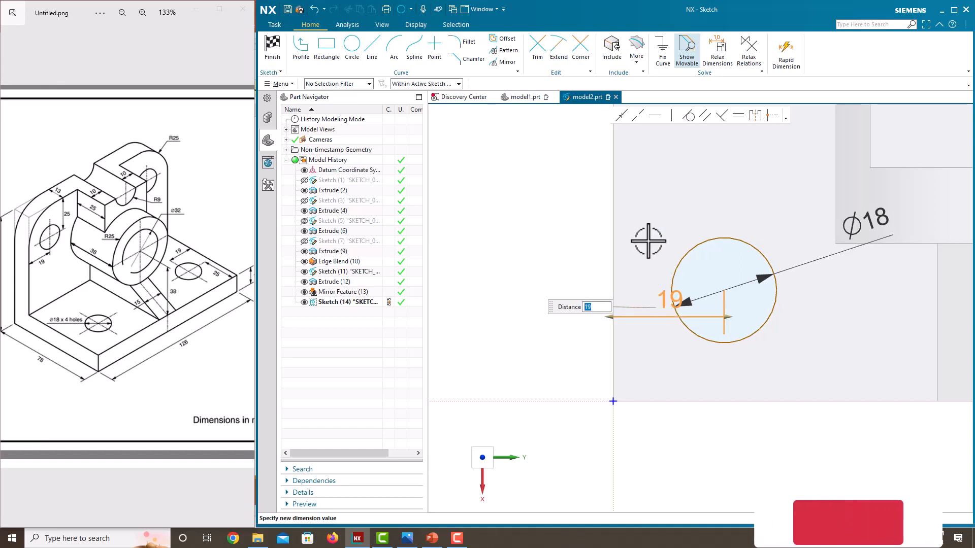
Place the base circle's centre 25 mm from the plate's front edge and finish the sketch.
click(723, 290)
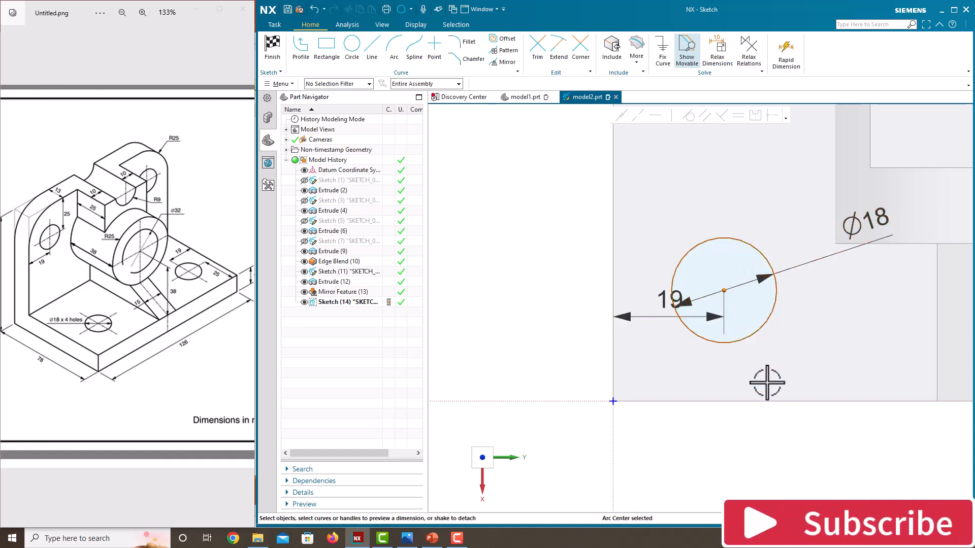
click(772, 401)
click(750, 361)
text(2)
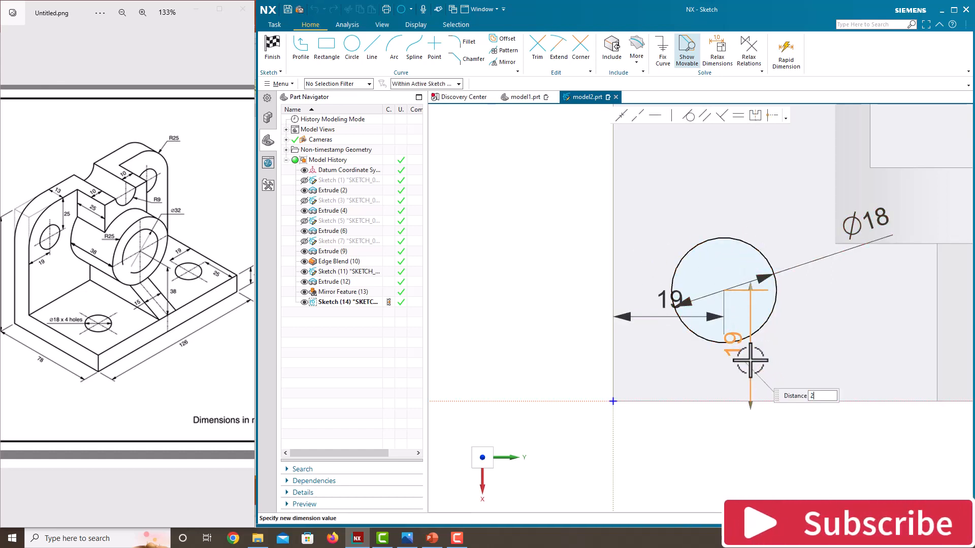
text(5)
key(Return)
right_click(537, 265)
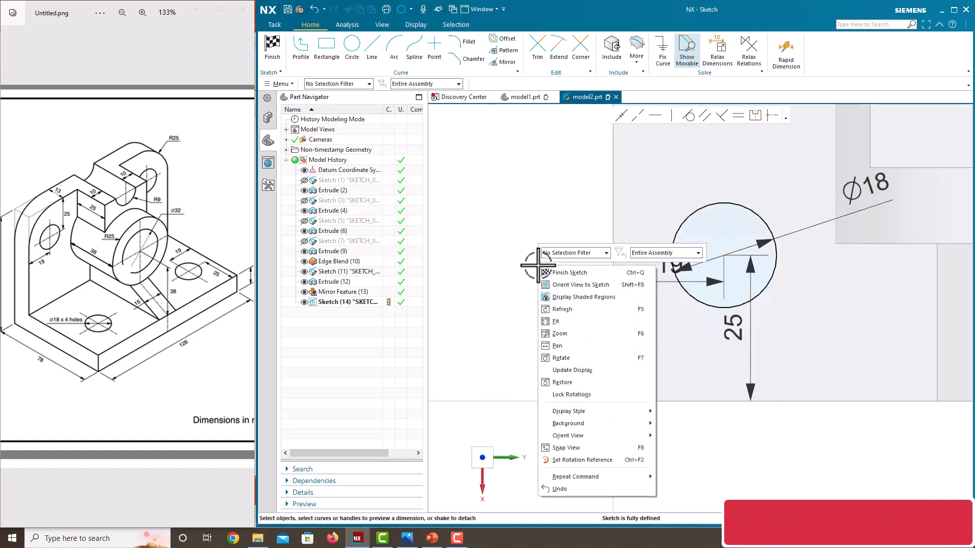
click(546, 271)
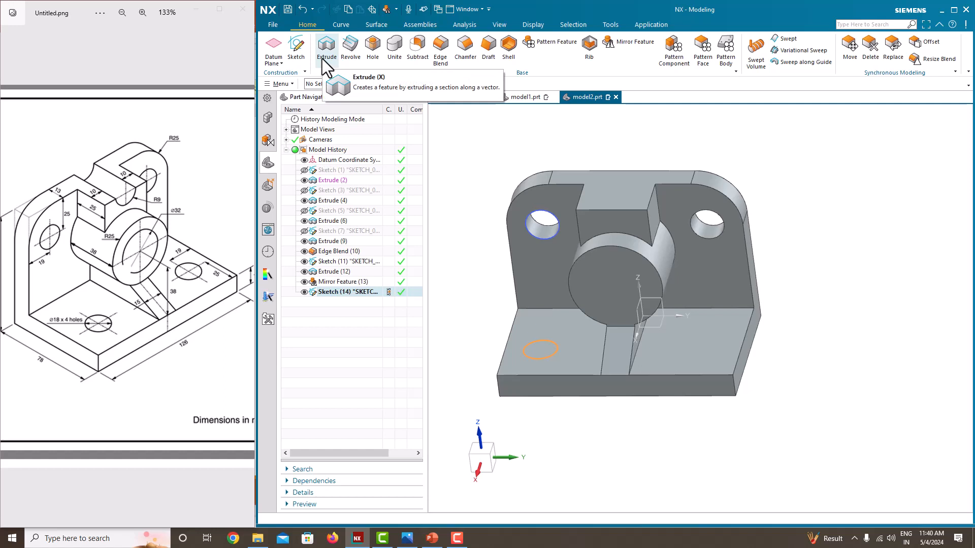
Extrude the 18 mm circle down through the base plate as a subtracting cut with its end limit set to Until Next.
click(325, 51)
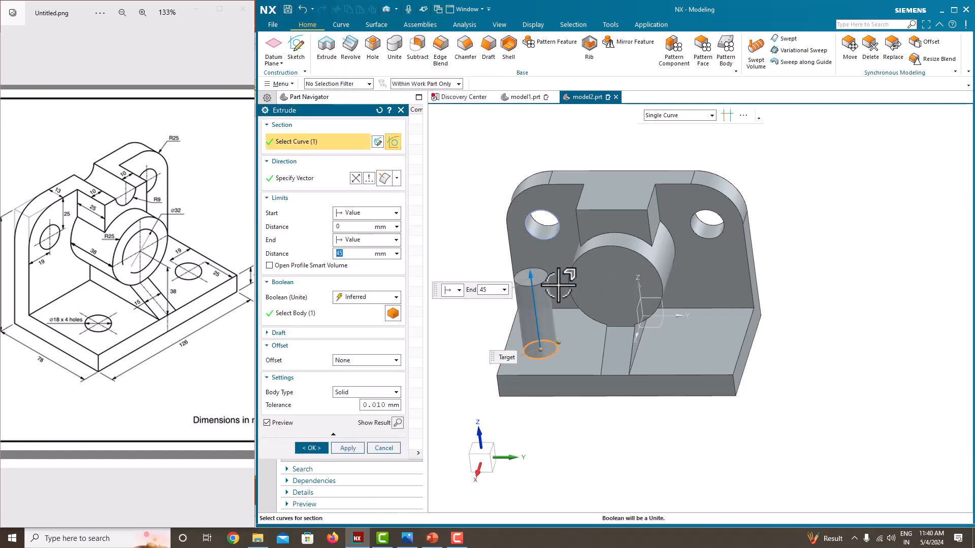
drag(528, 278, 552, 387)
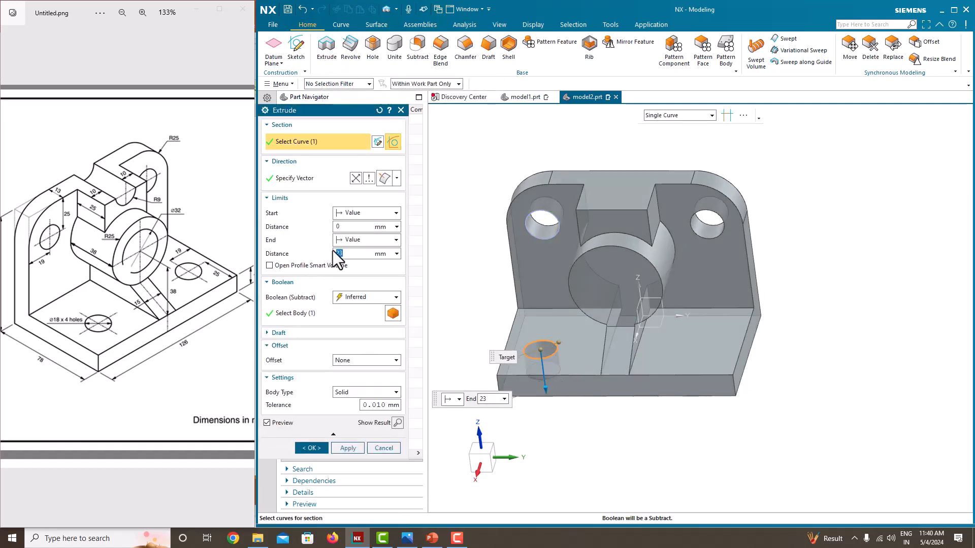
click(347, 242)
click(353, 280)
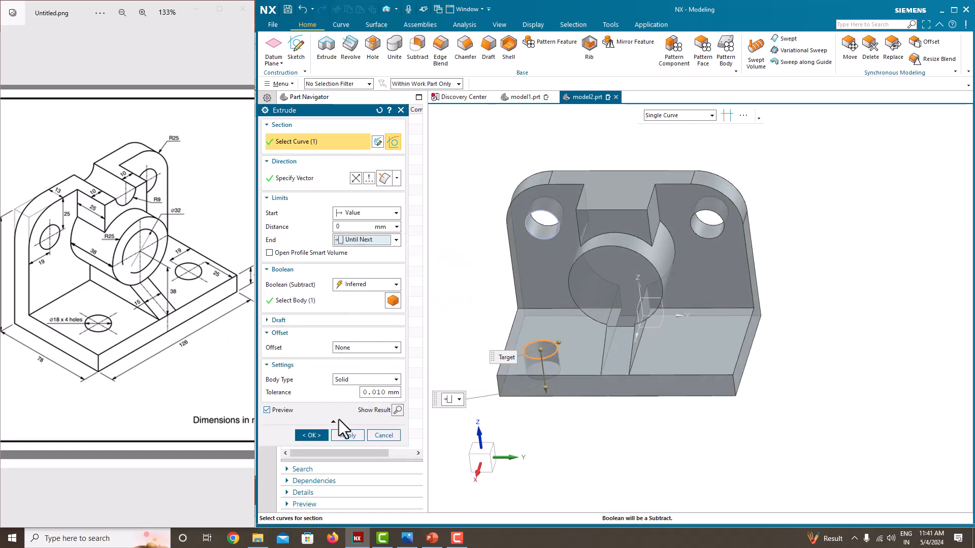
click(320, 433)
middle_drag(463, 383, 529, 353)
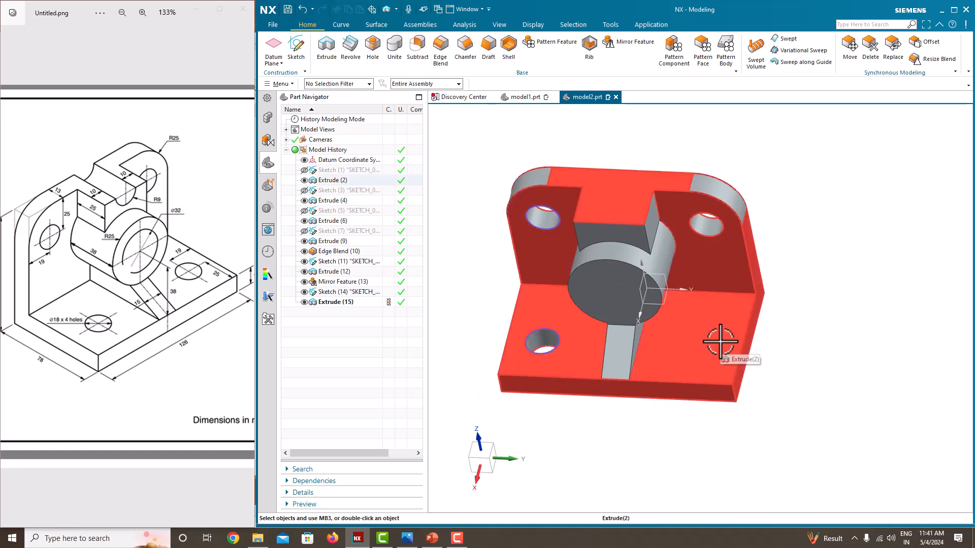
Mirror the base plate hole's extrude about the XZ datum plane and hide the hole sketches.
click(626, 46)
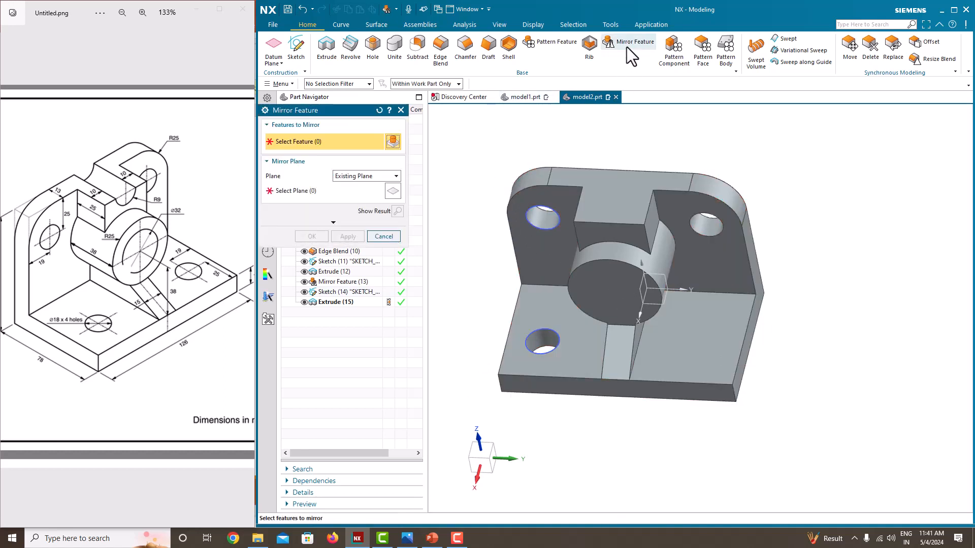
click(333, 303)
click(313, 197)
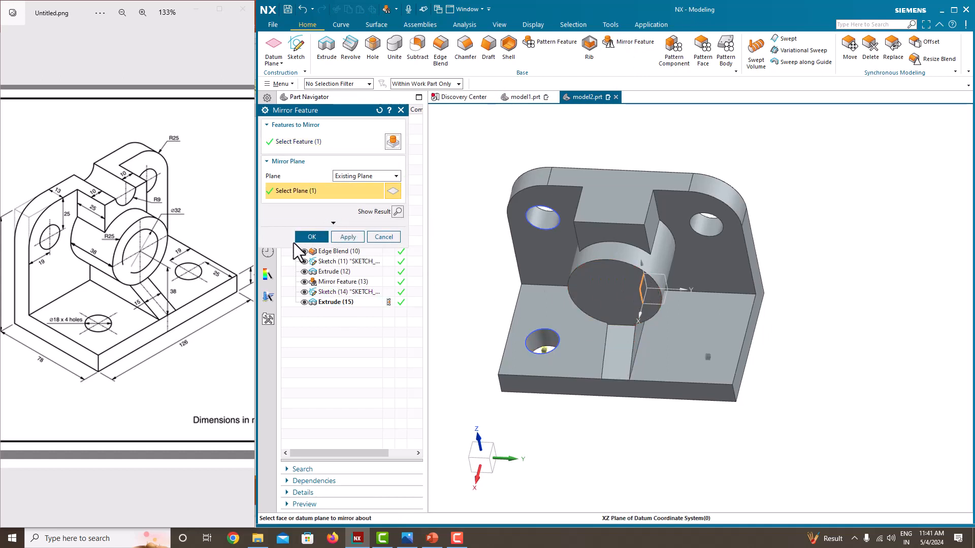
click(304, 239)
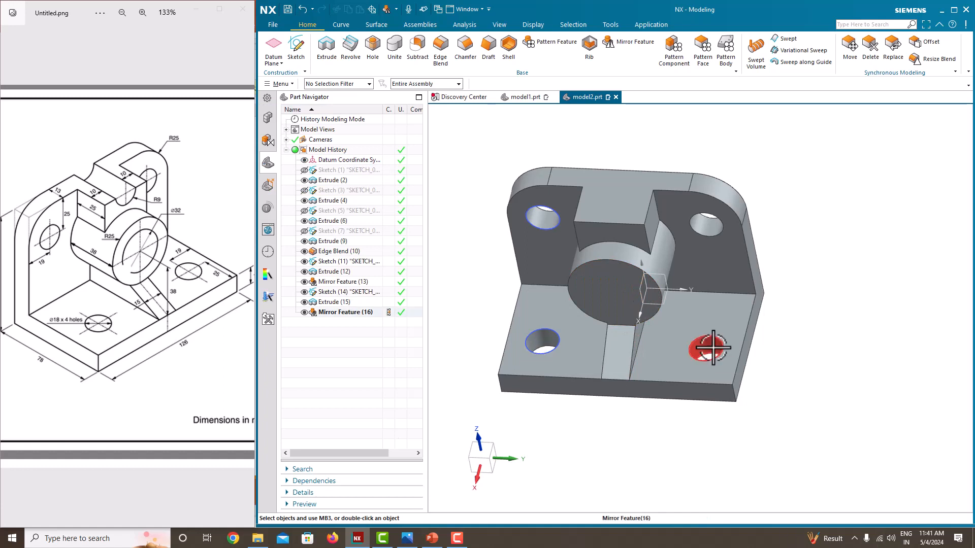
click(304, 292)
Start a new sketch on the front face of the block above the cylindrical boss.
middle_drag(593, 298, 650, 300)
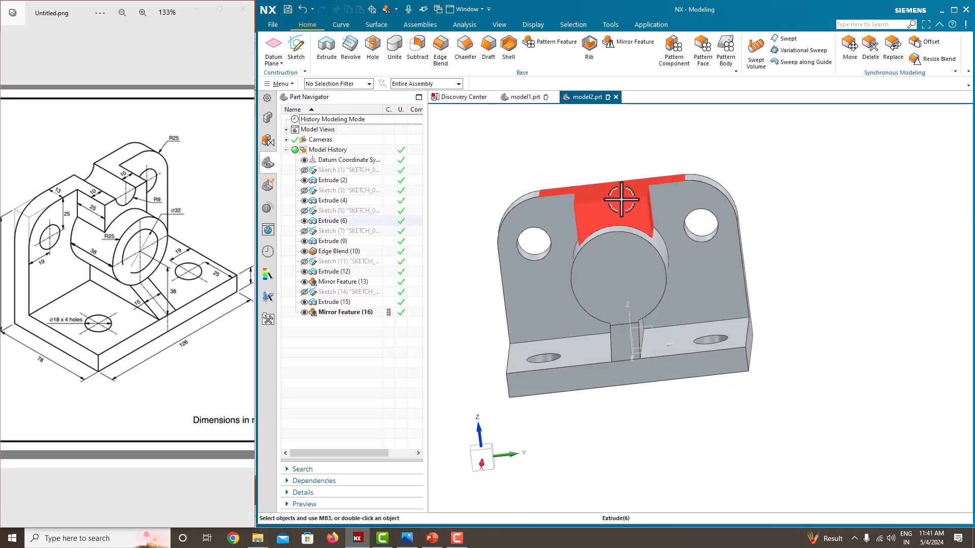
click(293, 59)
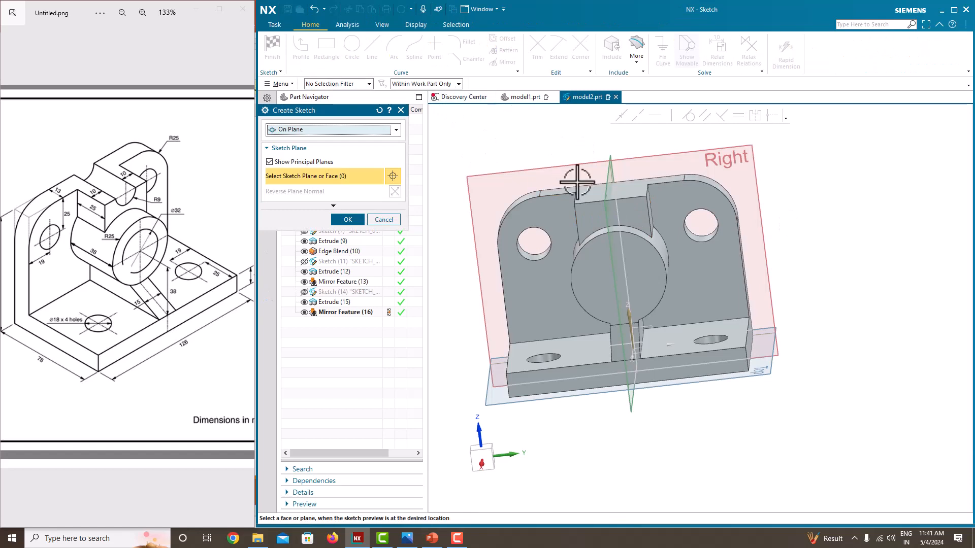
click(599, 216)
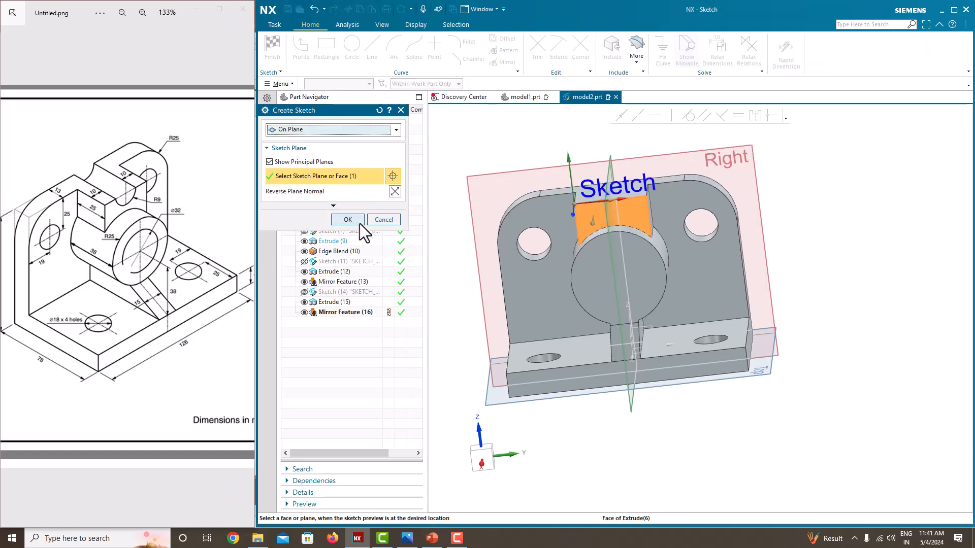
click(360, 223)
Draw a circle centred on the block's top edge and set its diameter to 18 mm.
click(351, 49)
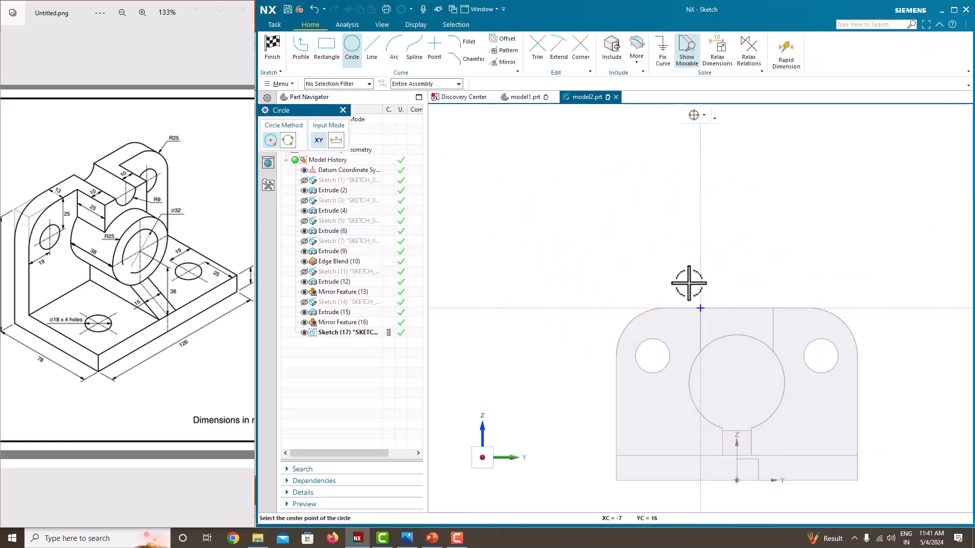
scroll(703, 304, up, 2)
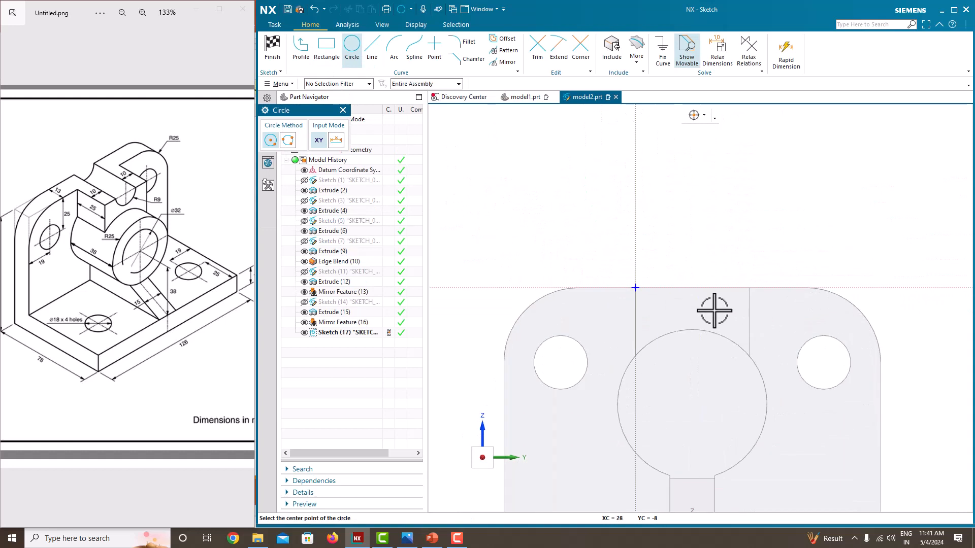
click(689, 287)
click(680, 258)
key(Escape)
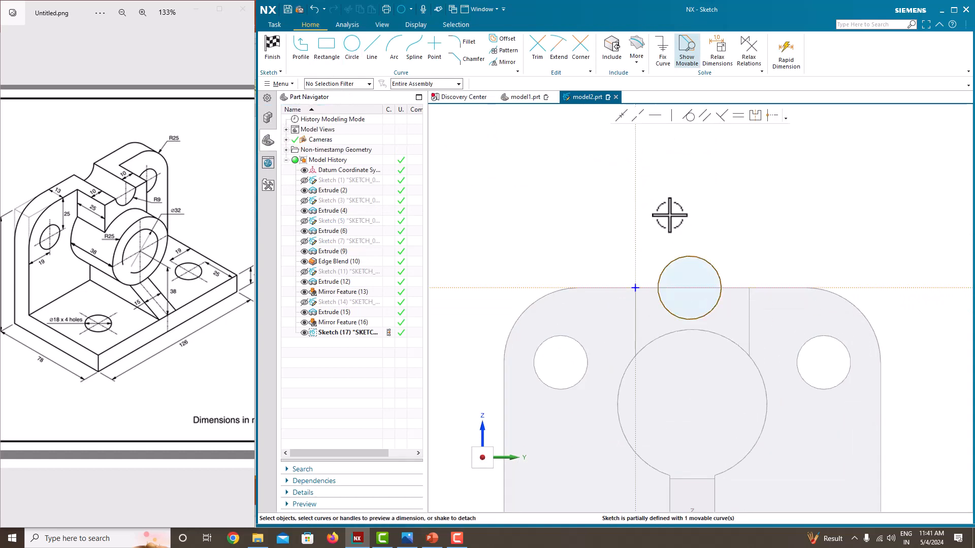
click(712, 265)
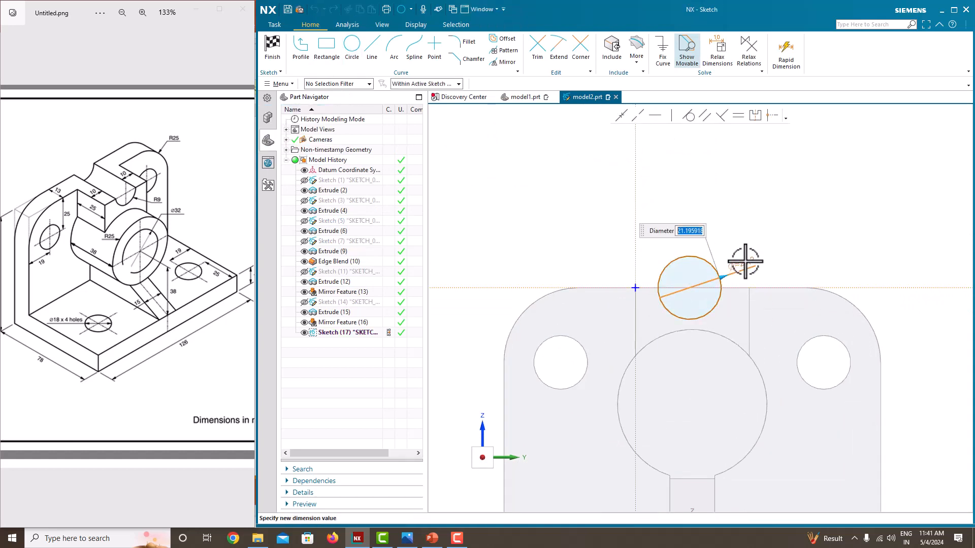
key(Return)
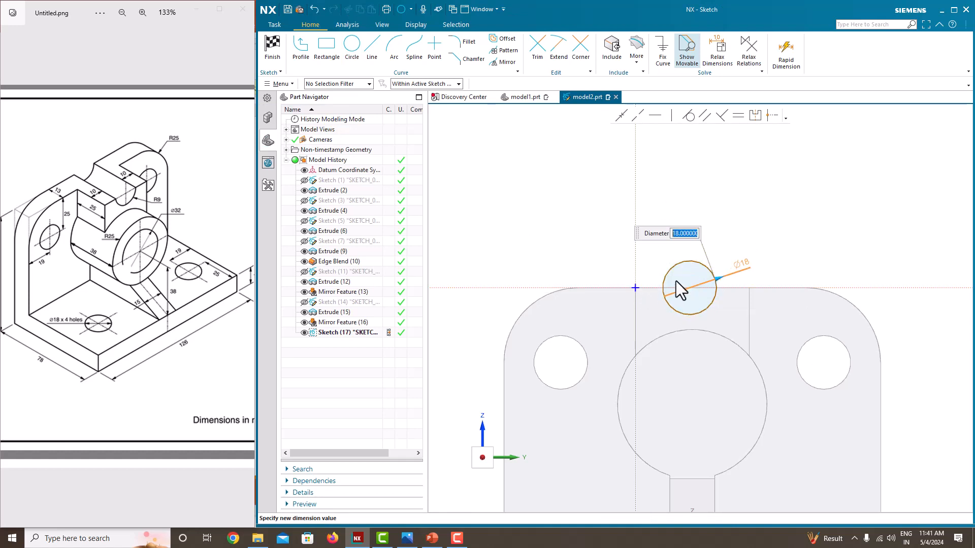
click(675, 281)
scroll(691, 286, up, 2)
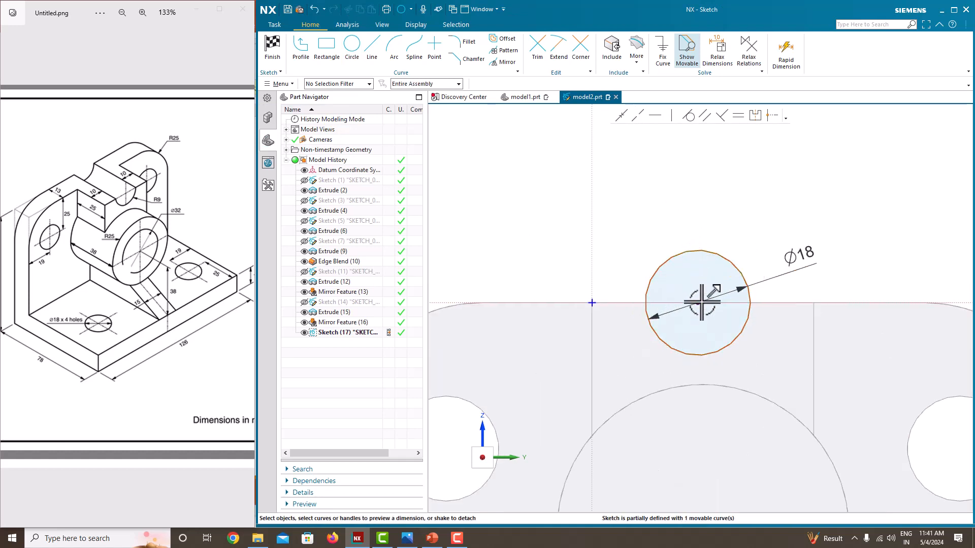
click(697, 302)
click(592, 250)
click(646, 304)
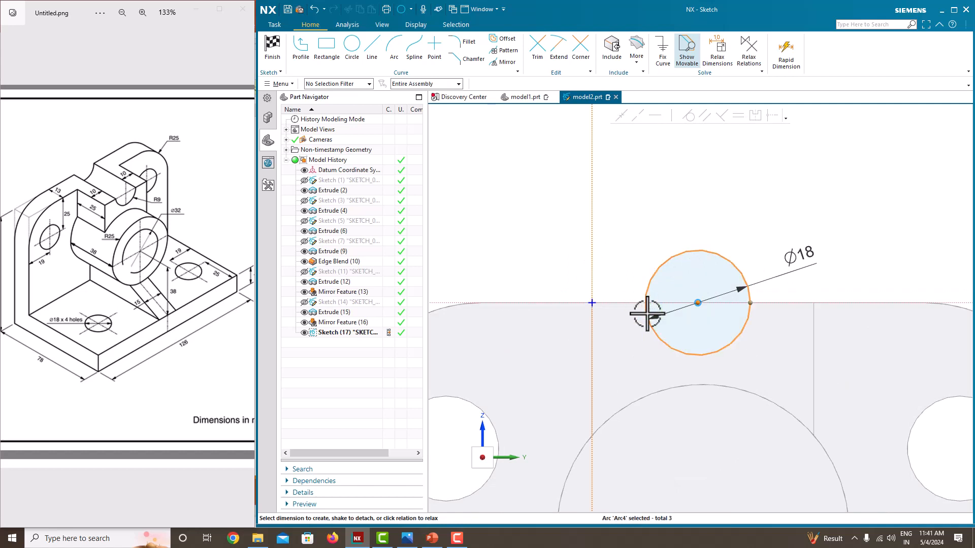
click(667, 216)
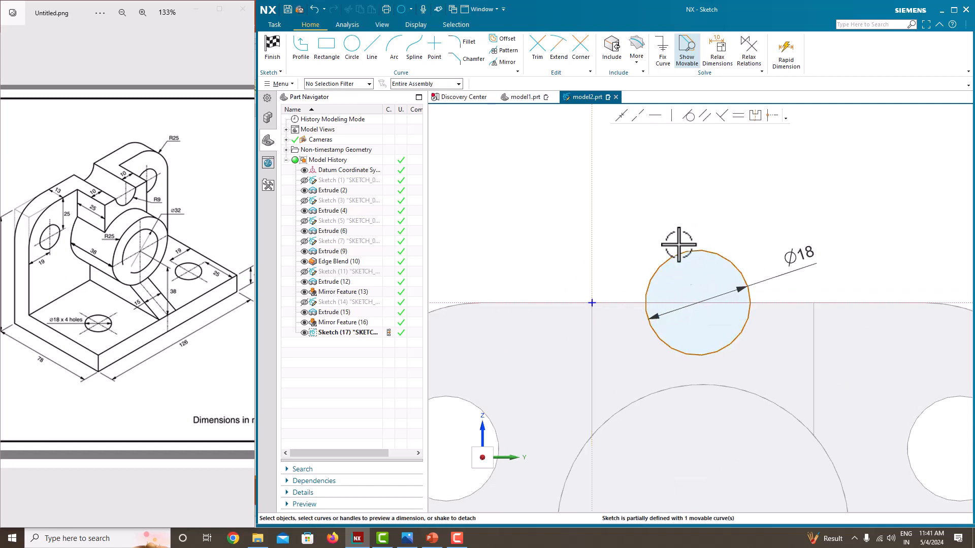
Set the distance between the circle's left side and the sketch's vertical axis to 10 mm and finish the sketch.
click(652, 279)
click(592, 284)
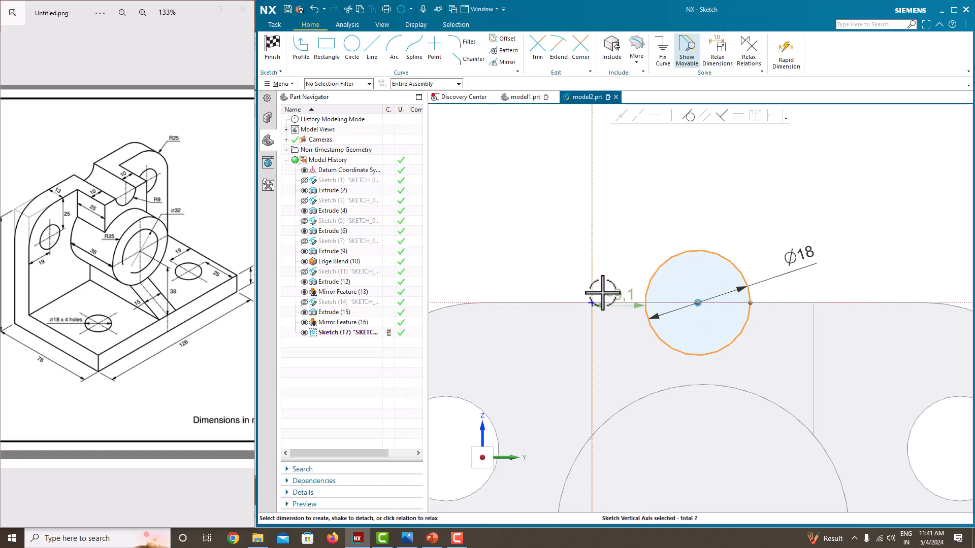
click(629, 293)
text(10)
key(Return)
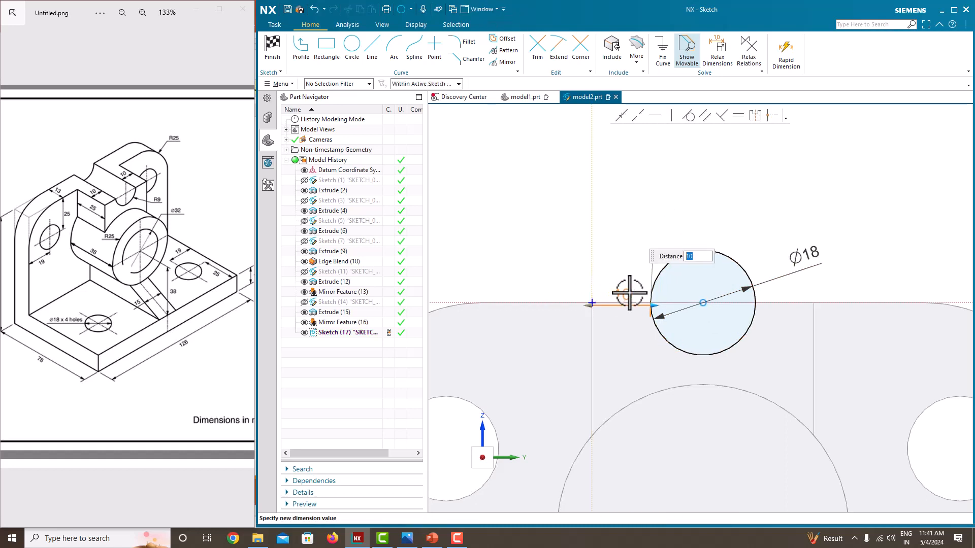
key(Escape)
right_click(629, 184)
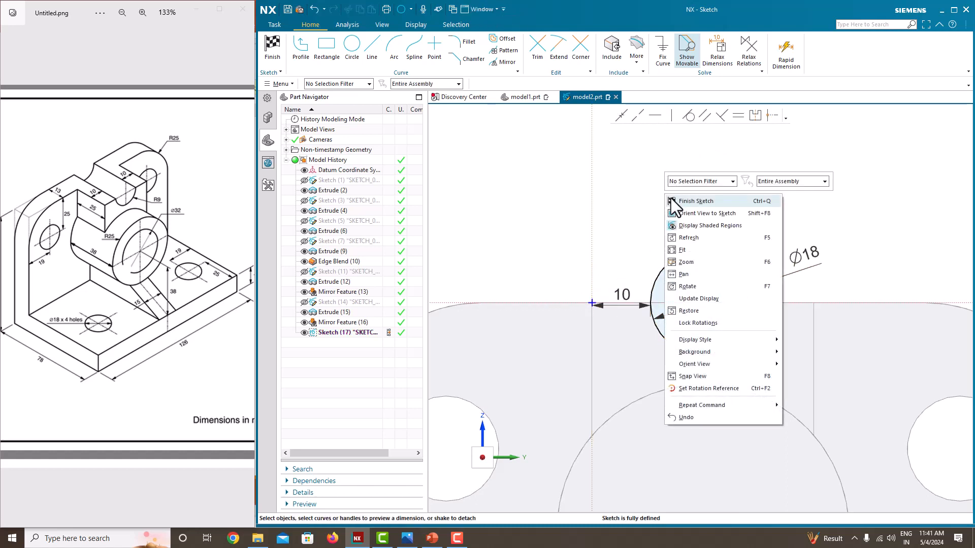
click(671, 198)
Extrude the circle backward through the block as a subtracting cut with end limit Until Next, and hide its sketch.
click(327, 47)
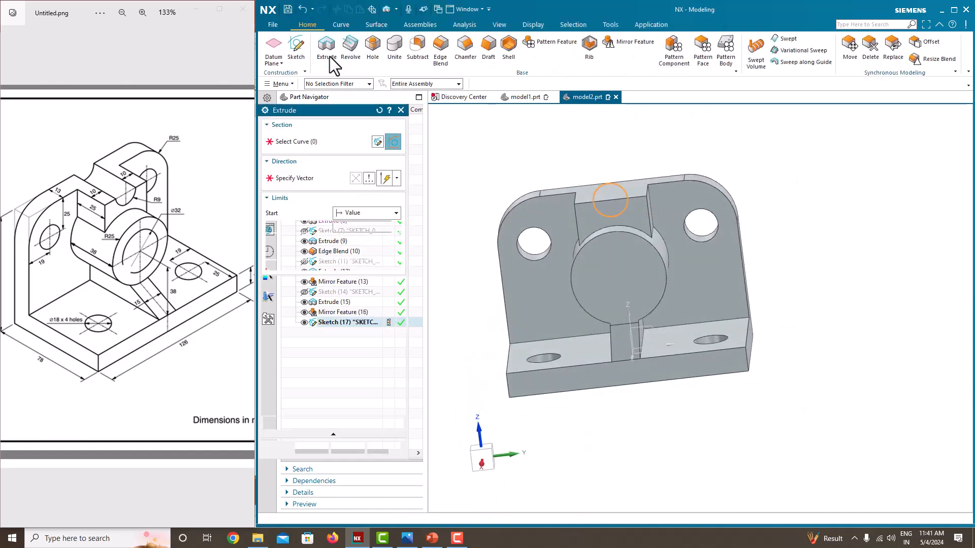
middle_drag(624, 202, 568, 212)
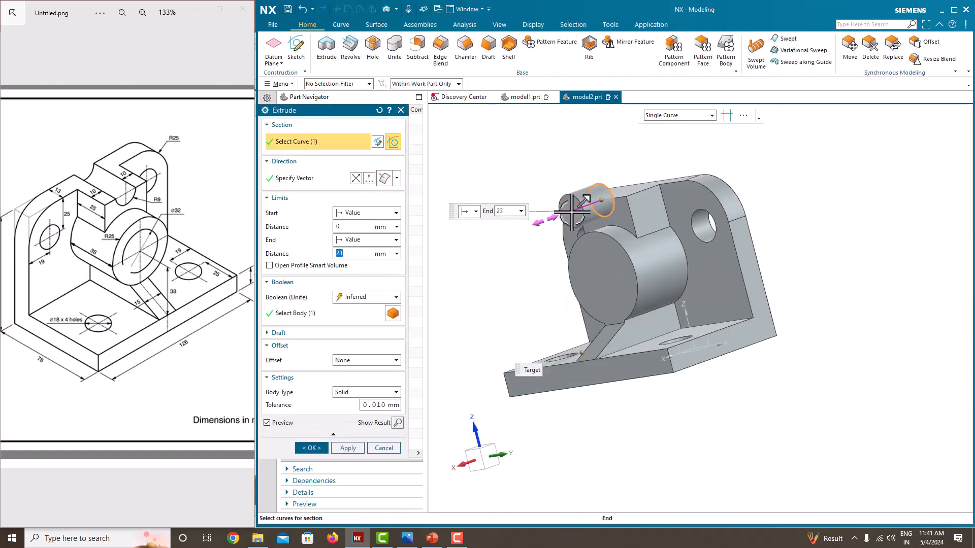
drag(574, 212, 635, 173)
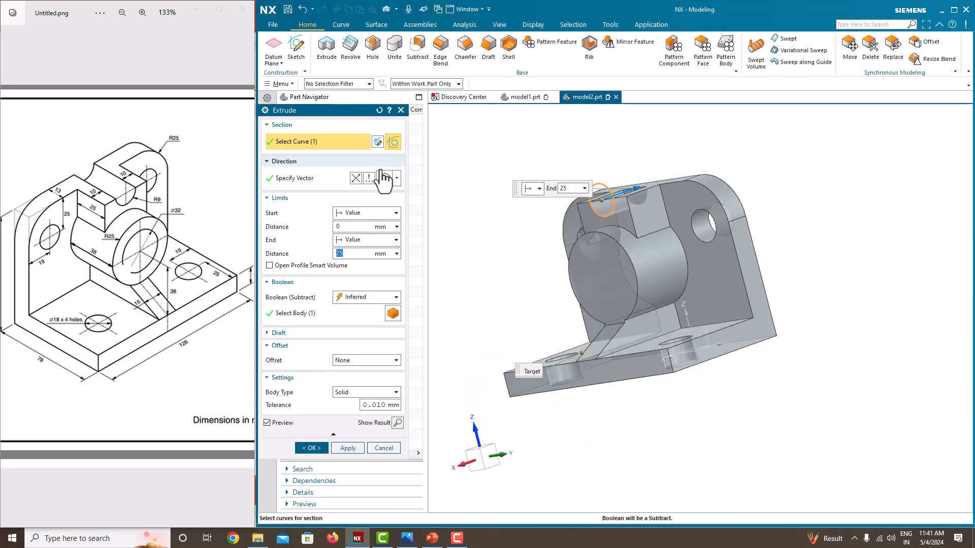
click(360, 239)
click(358, 282)
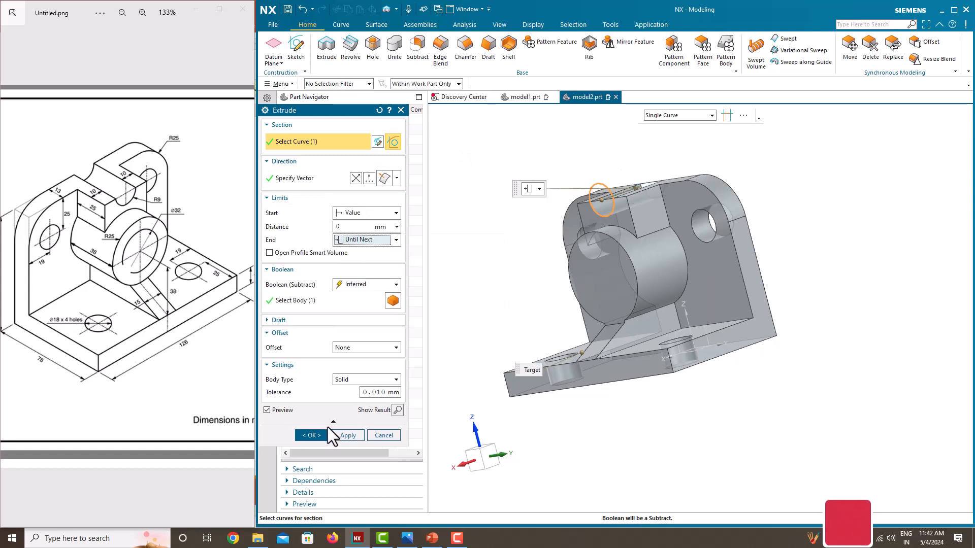
click(315, 437)
middle_drag(538, 244, 598, 239)
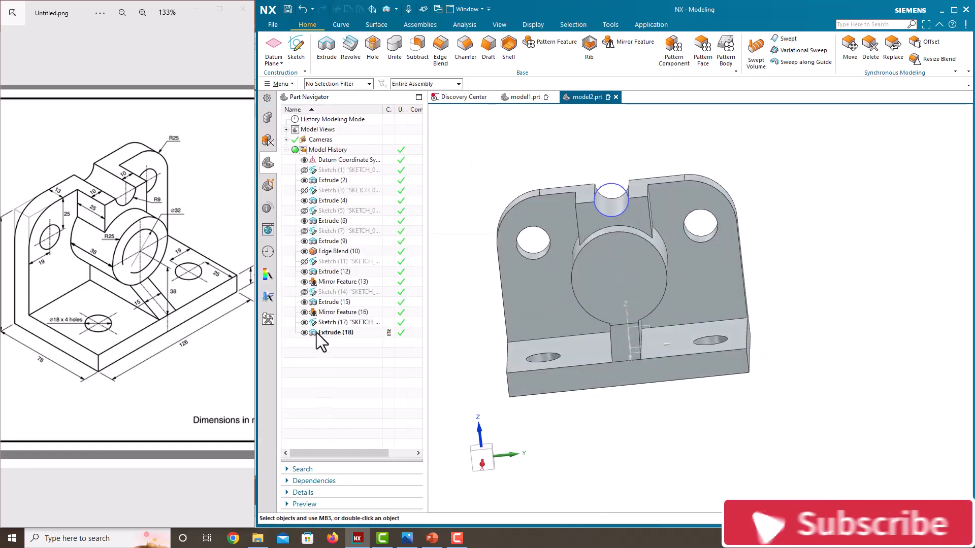
click(305, 323)
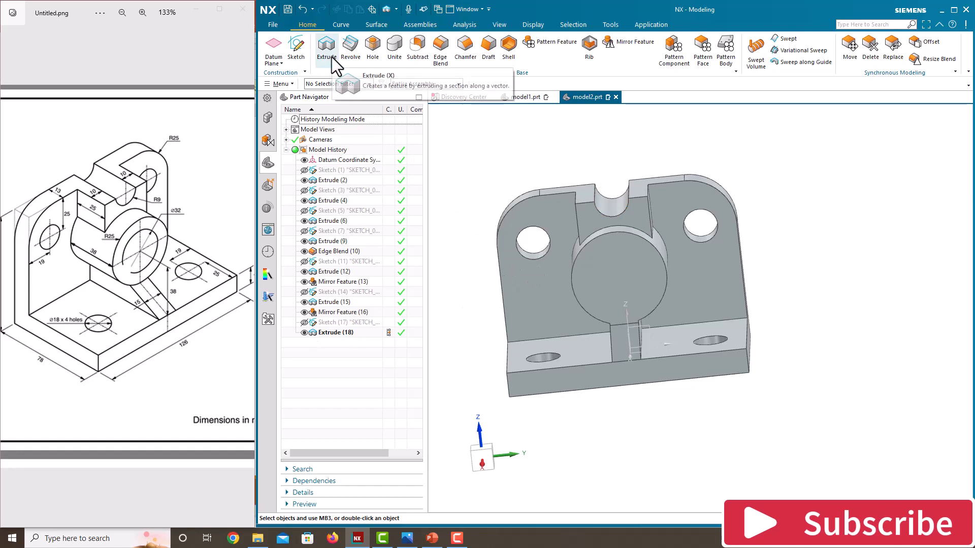
Create a simple 32 mm hole at the centre of the boss's front face with depth limit Until Next.
click(369, 52)
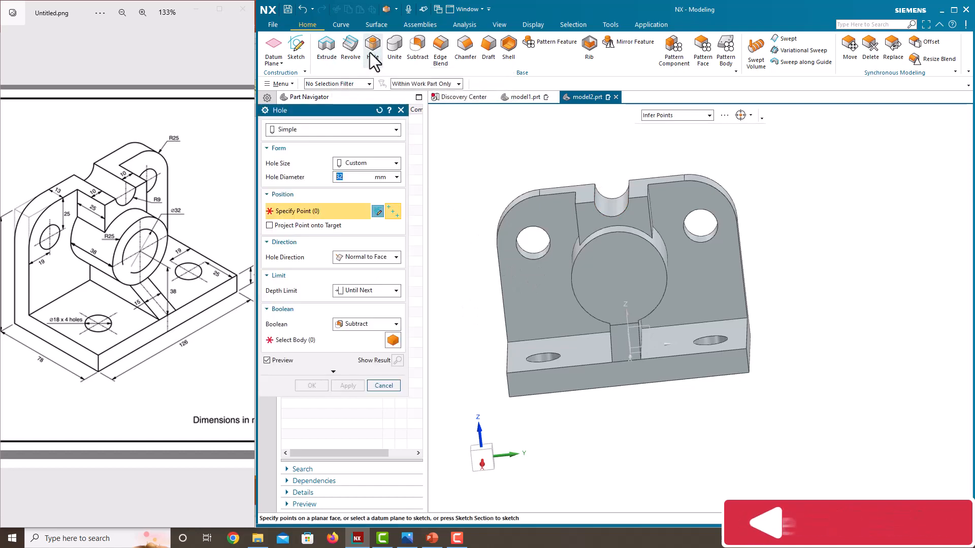
click(659, 254)
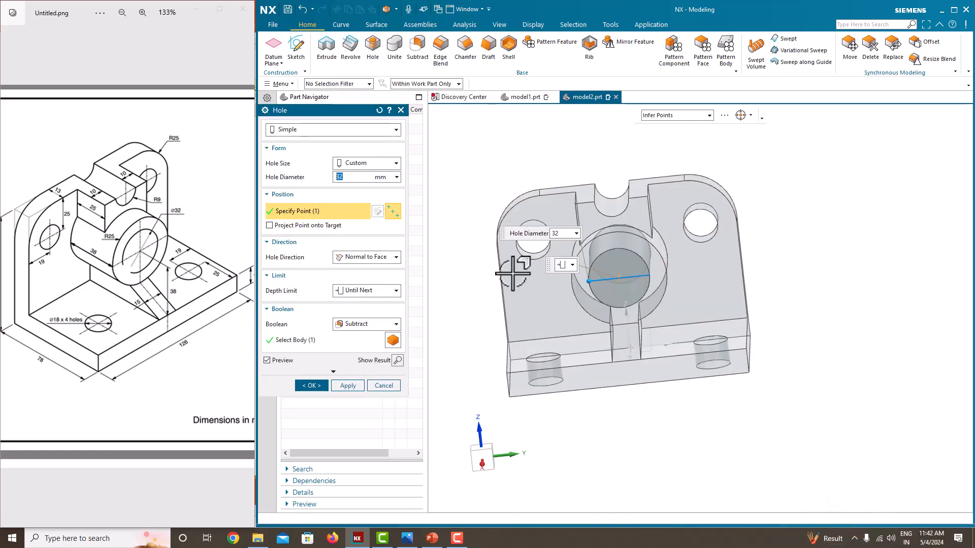
double_click(364, 177)
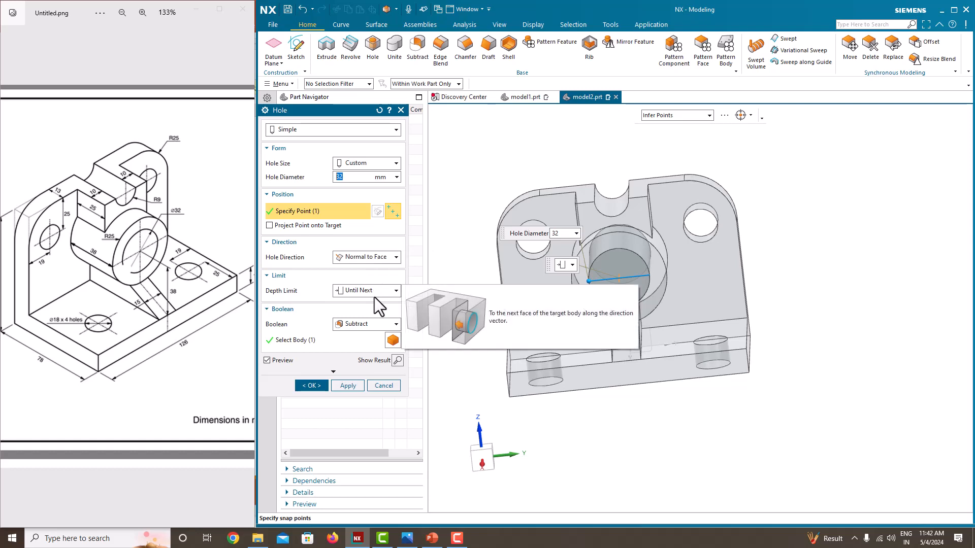
click(310, 387)
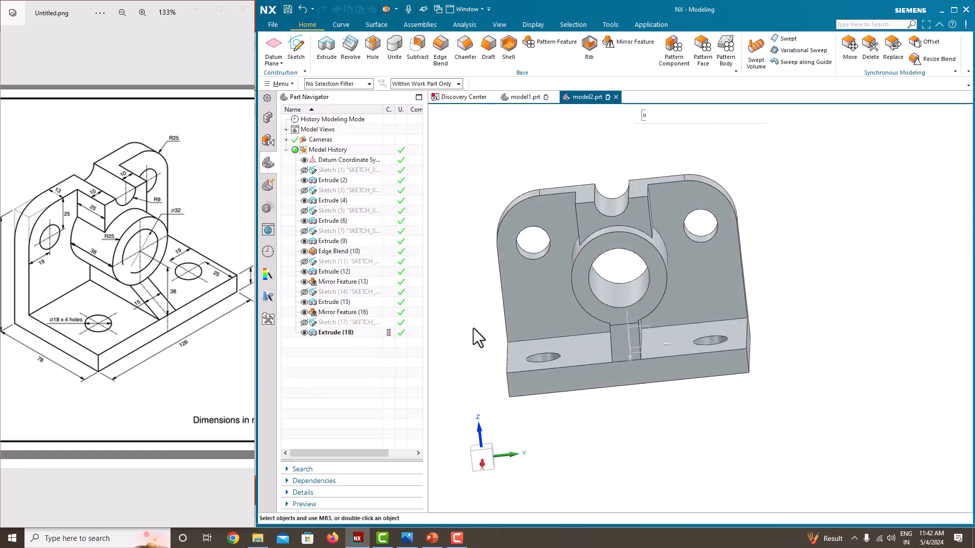
Orient the finished bracket to the isometric view and hide the datum coordinate system.
middle_drag(473, 327, 544, 299)
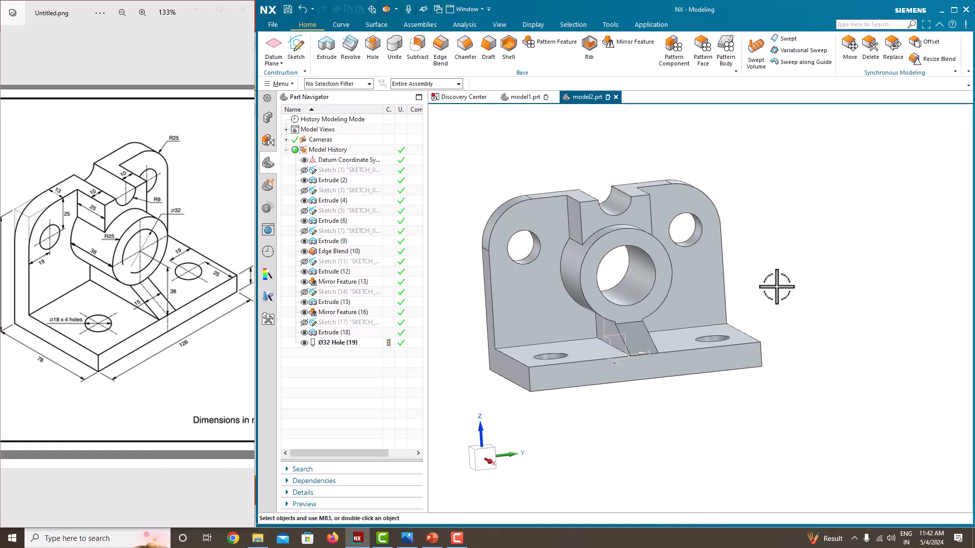
right_click(757, 233)
mouse_move(800, 343)
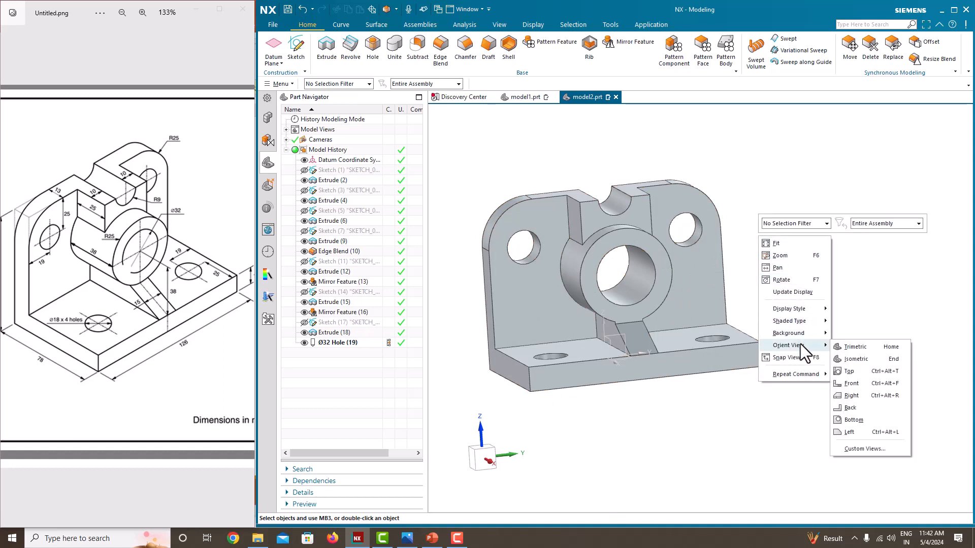
click(855, 359)
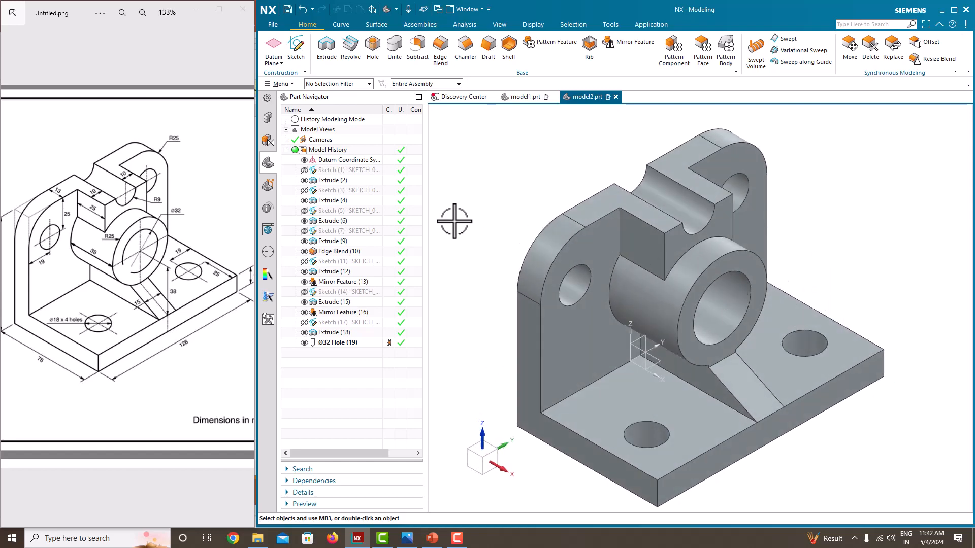
click(304, 161)
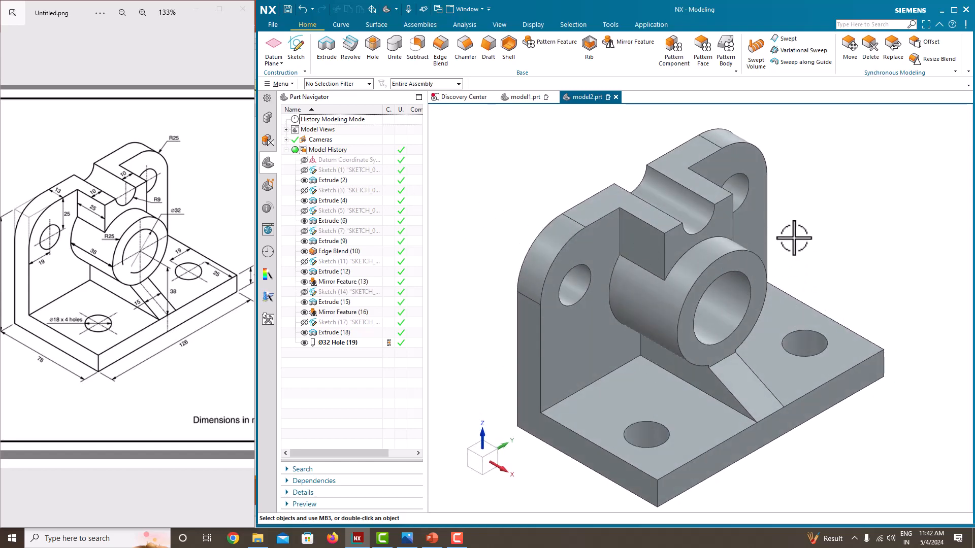